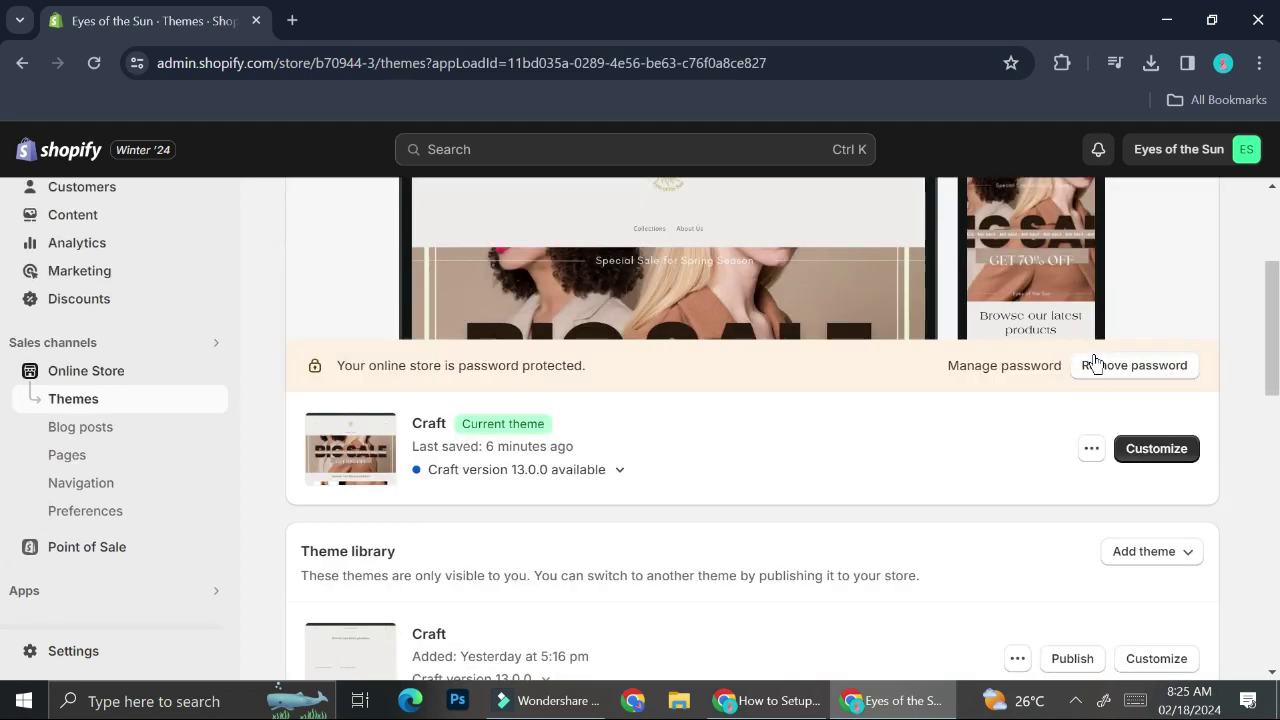
# - Open the live storefront and look through the home page from the header to the email signup
pyautogui.scroll(3, 1100, 365)
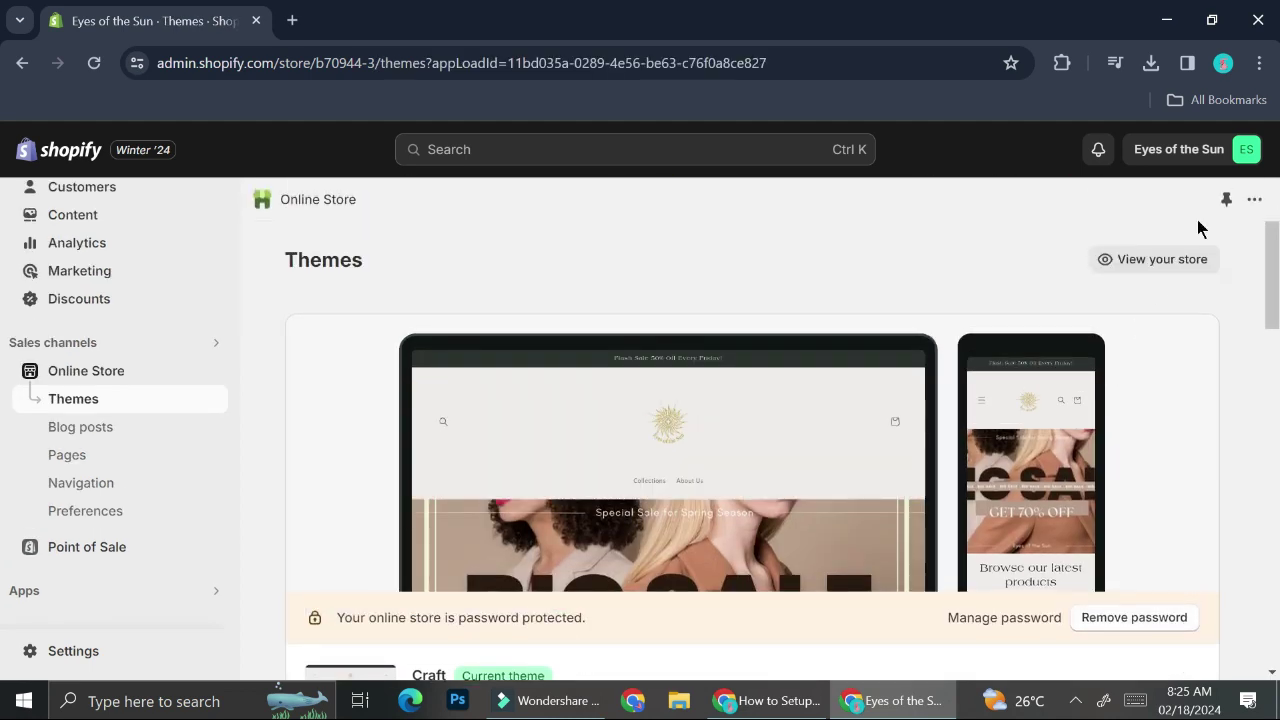
pyautogui.click(1180, 275)
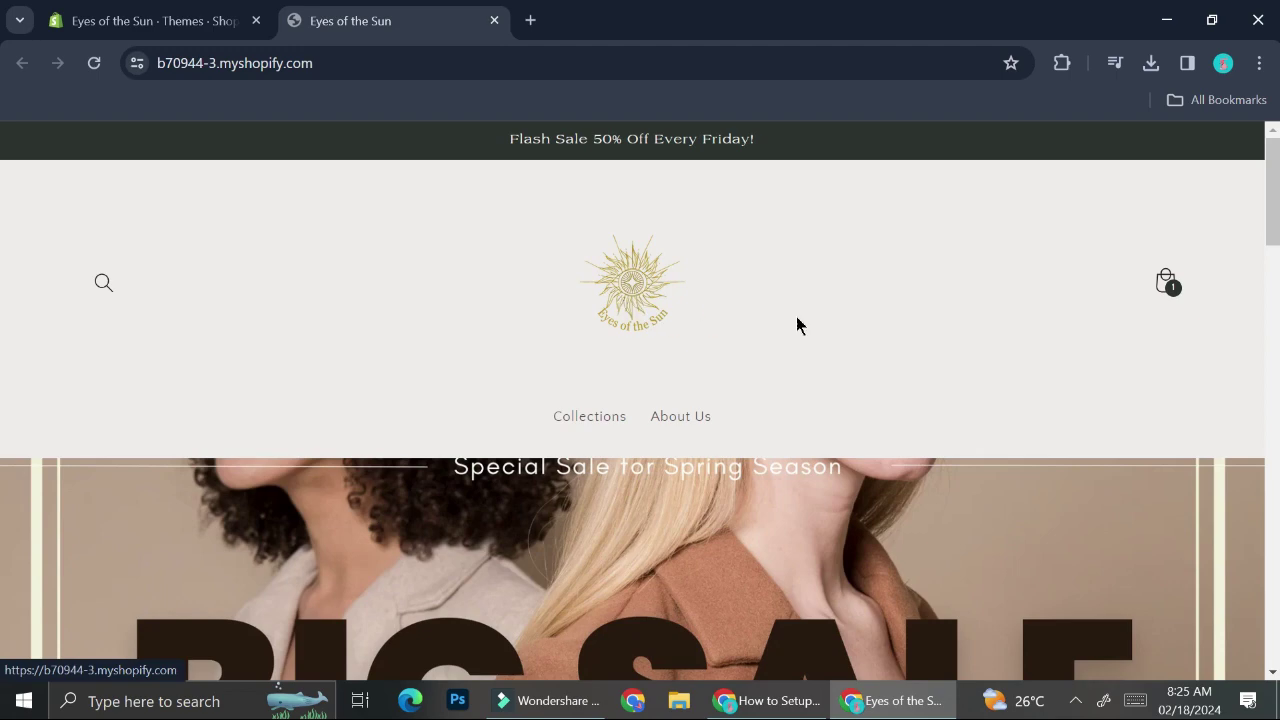
pyautogui.scroll(-3, 796, 318)
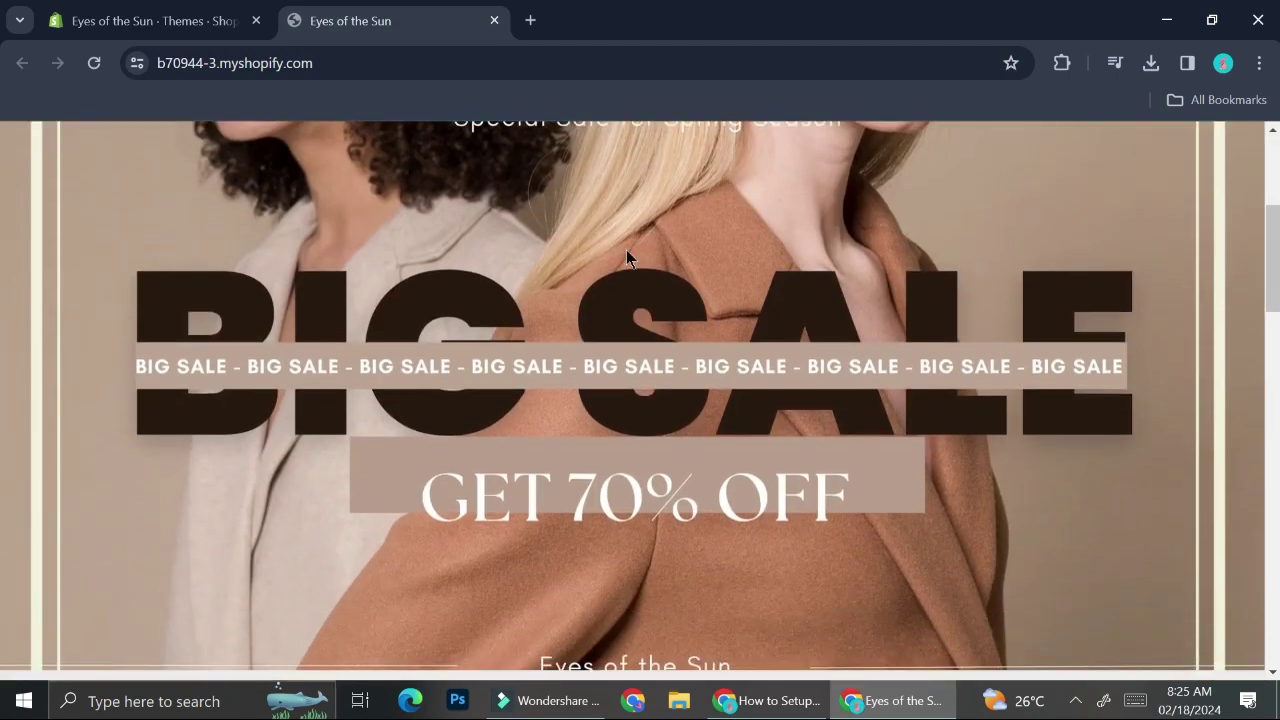
pyautogui.scroll(1, 803, 382)
pyautogui.scroll(-5, 803, 382)
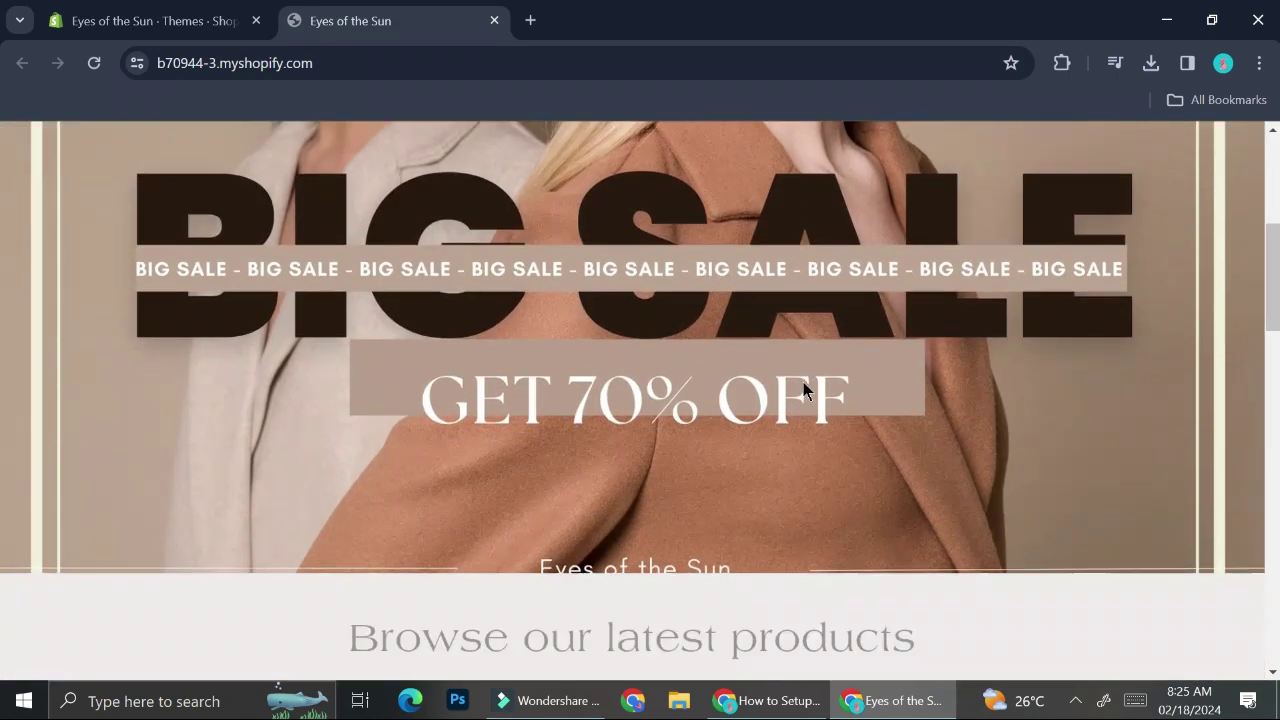
pyautogui.scroll(-2, 806, 391)
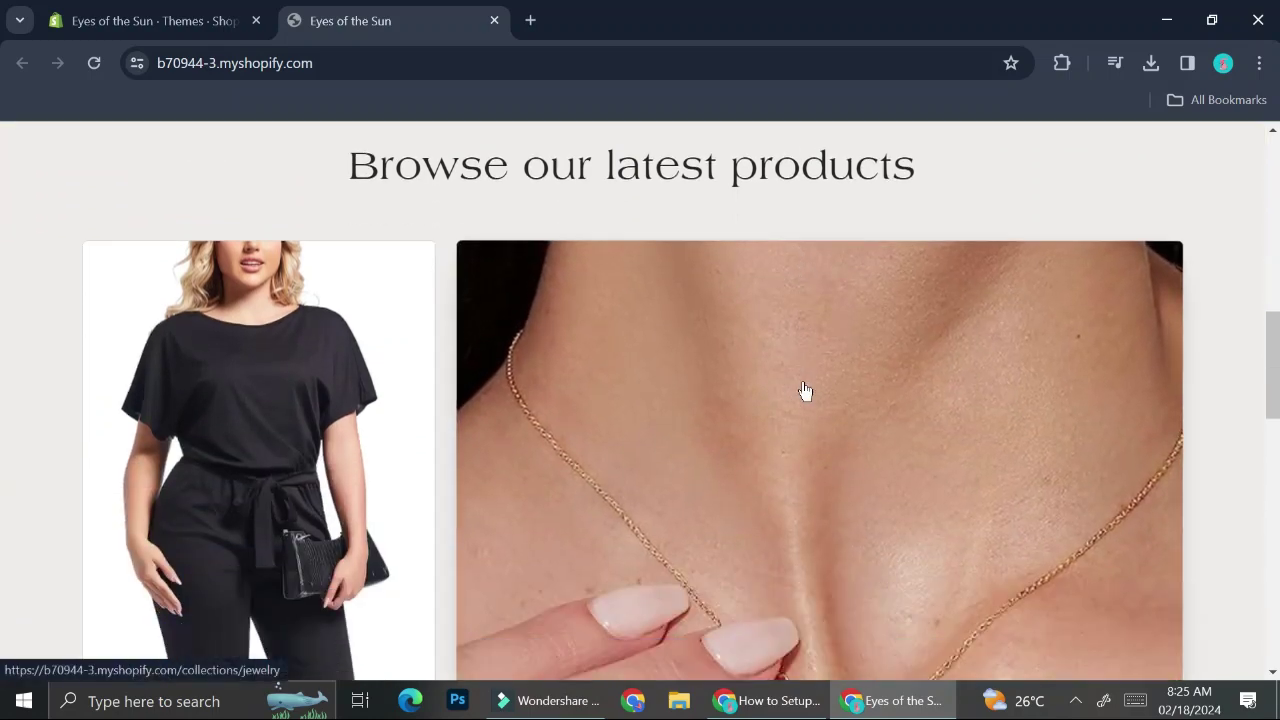
pyautogui.scroll(2, 806, 391)
pyautogui.scroll(-10, 806, 391)
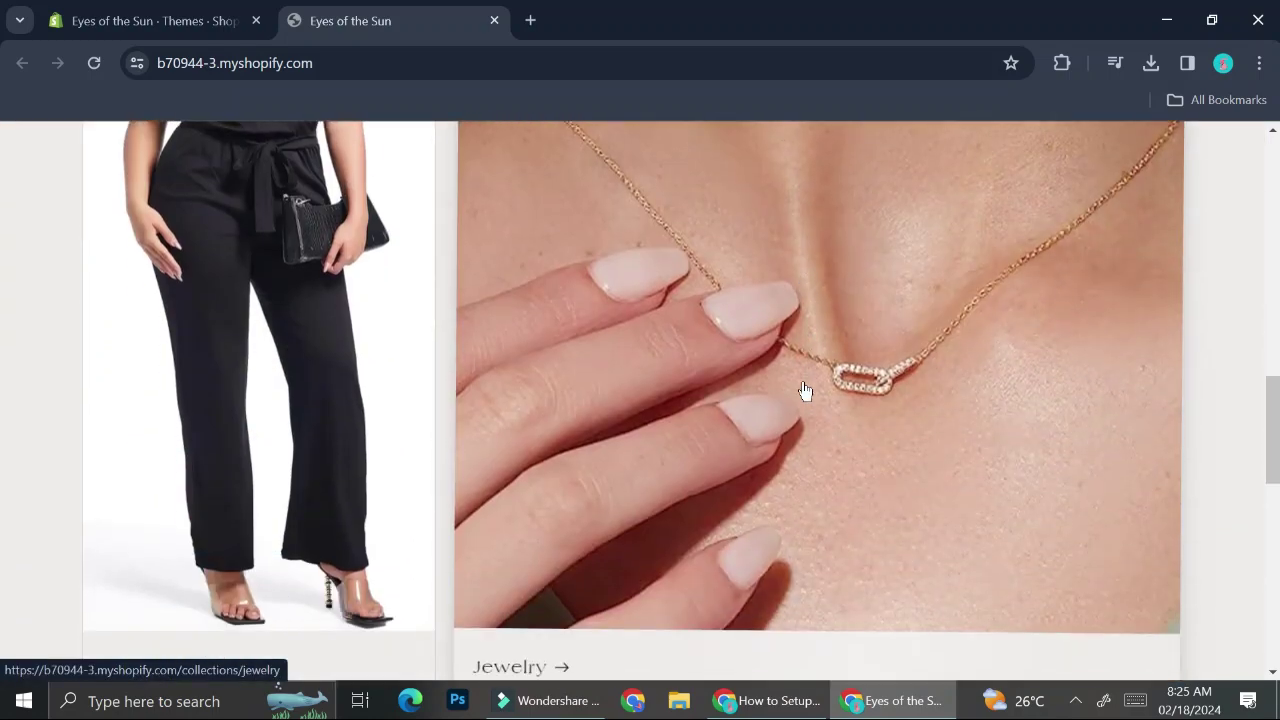
pyautogui.scroll(-3, 806, 391)
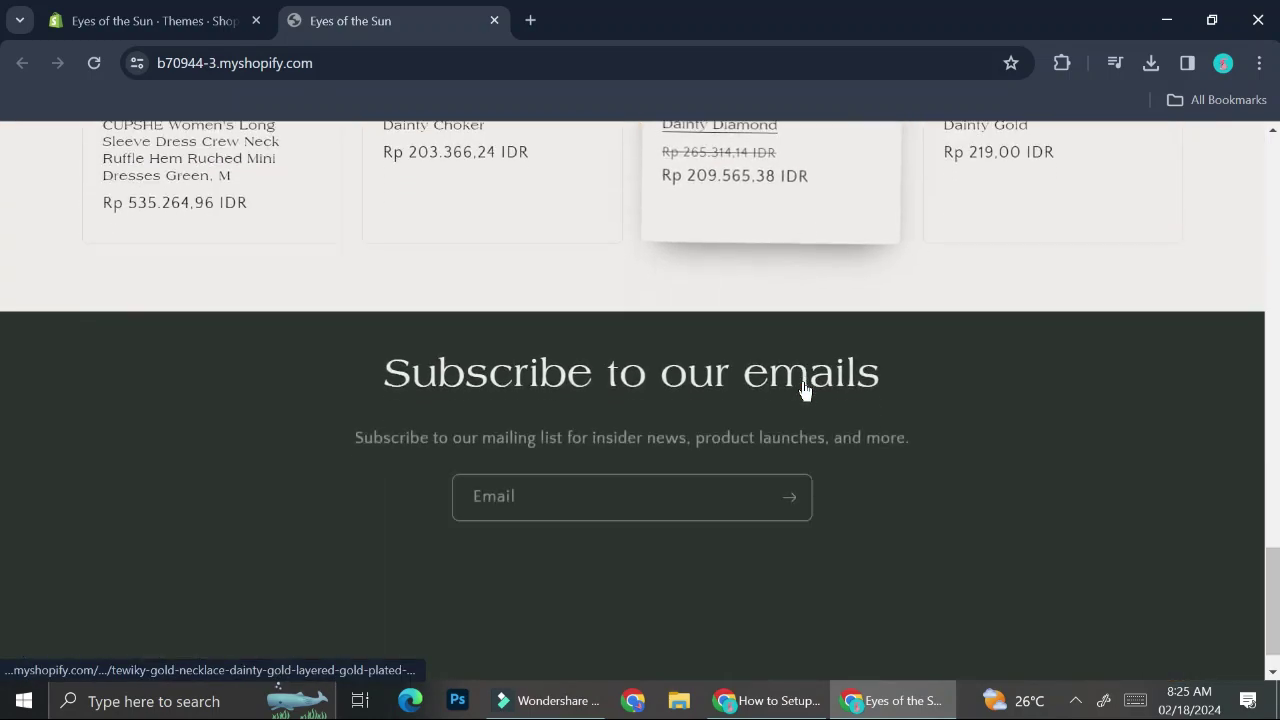
pyautogui.scroll(15, 806, 391)
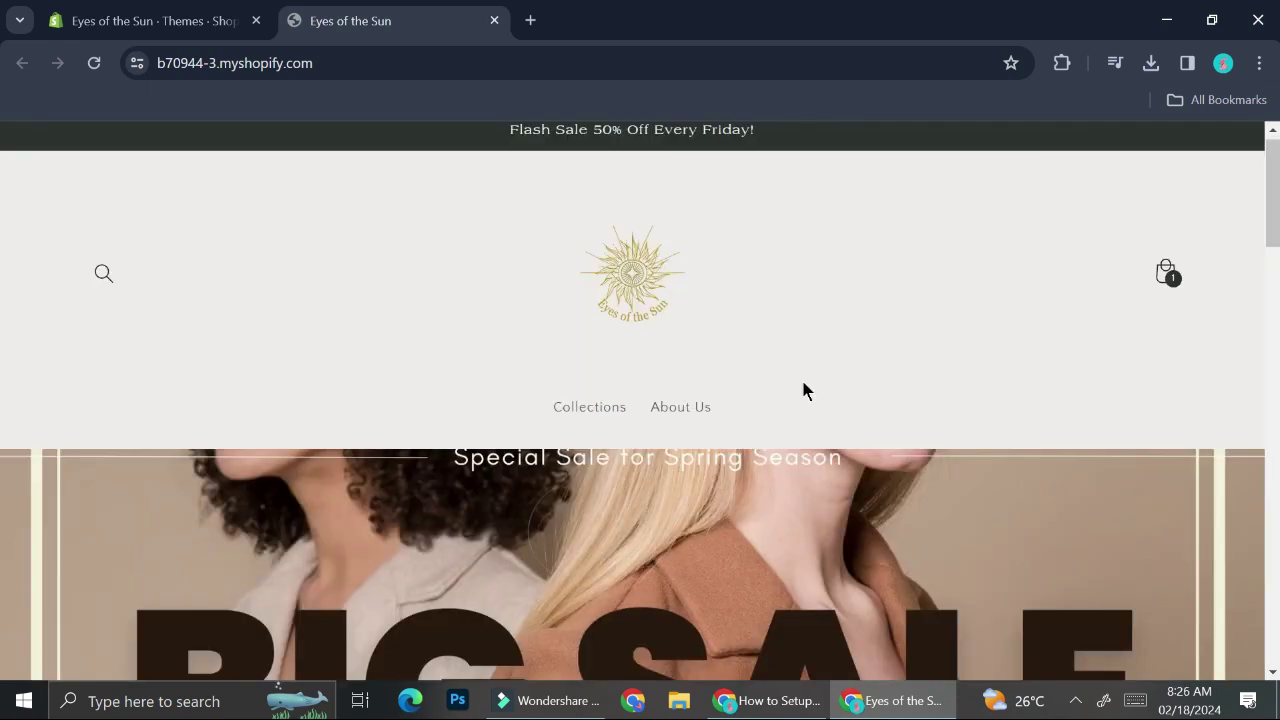
# - Return to the store's themes and open the current Craft theme for customization
pyautogui.click(200, 15)
pyautogui.scroll(-3, 550, 418)
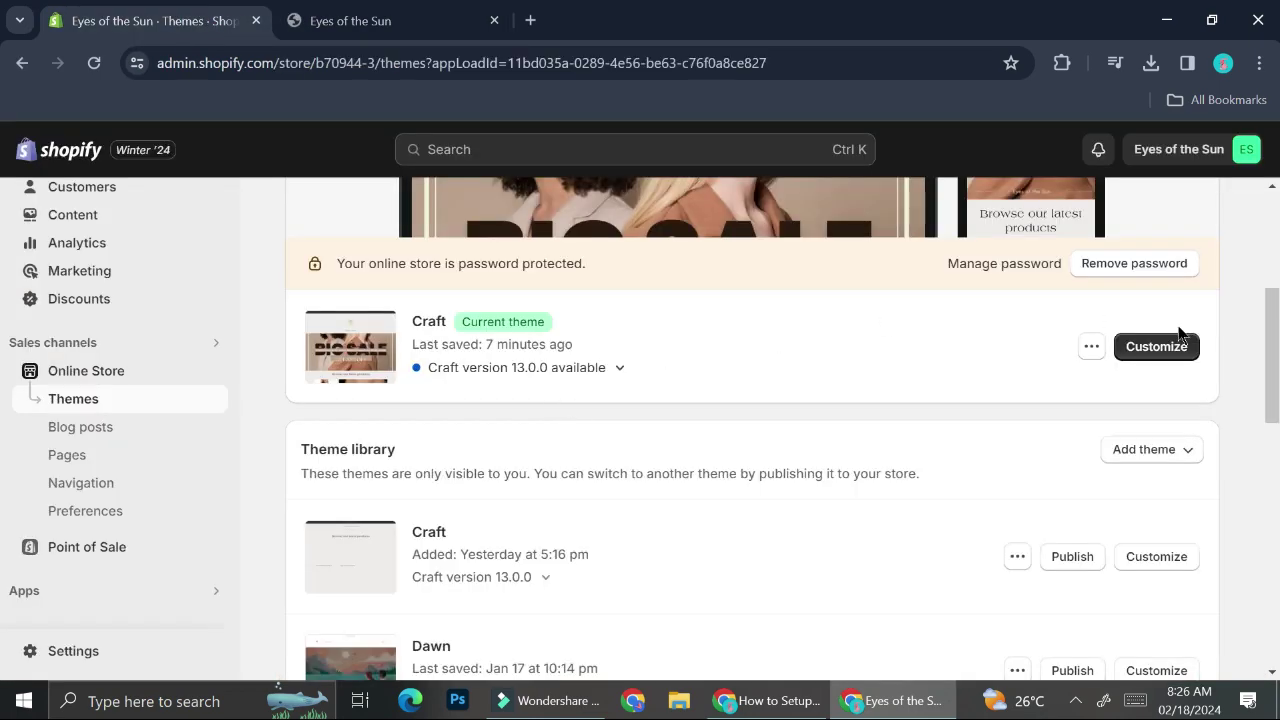
pyautogui.click(1166, 358)
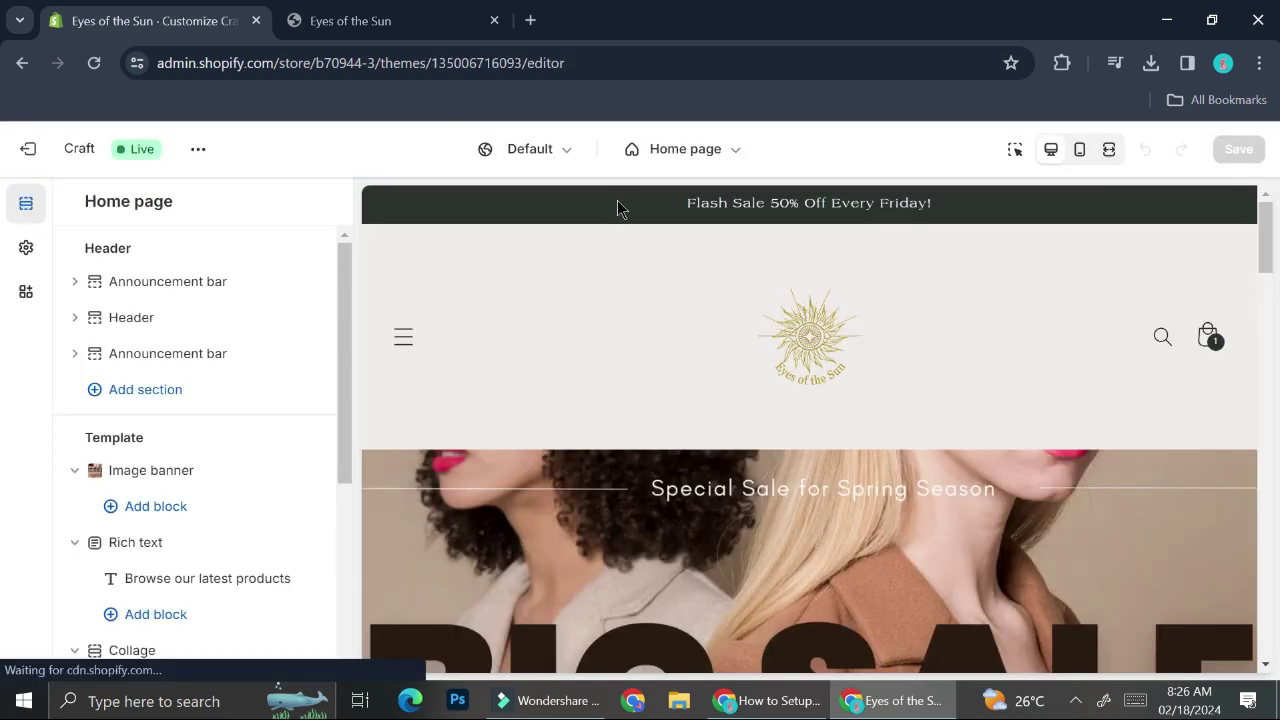
# - Review the list of page templates that can be edited, keeping the Home page selected
pyautogui.click(681, 150)
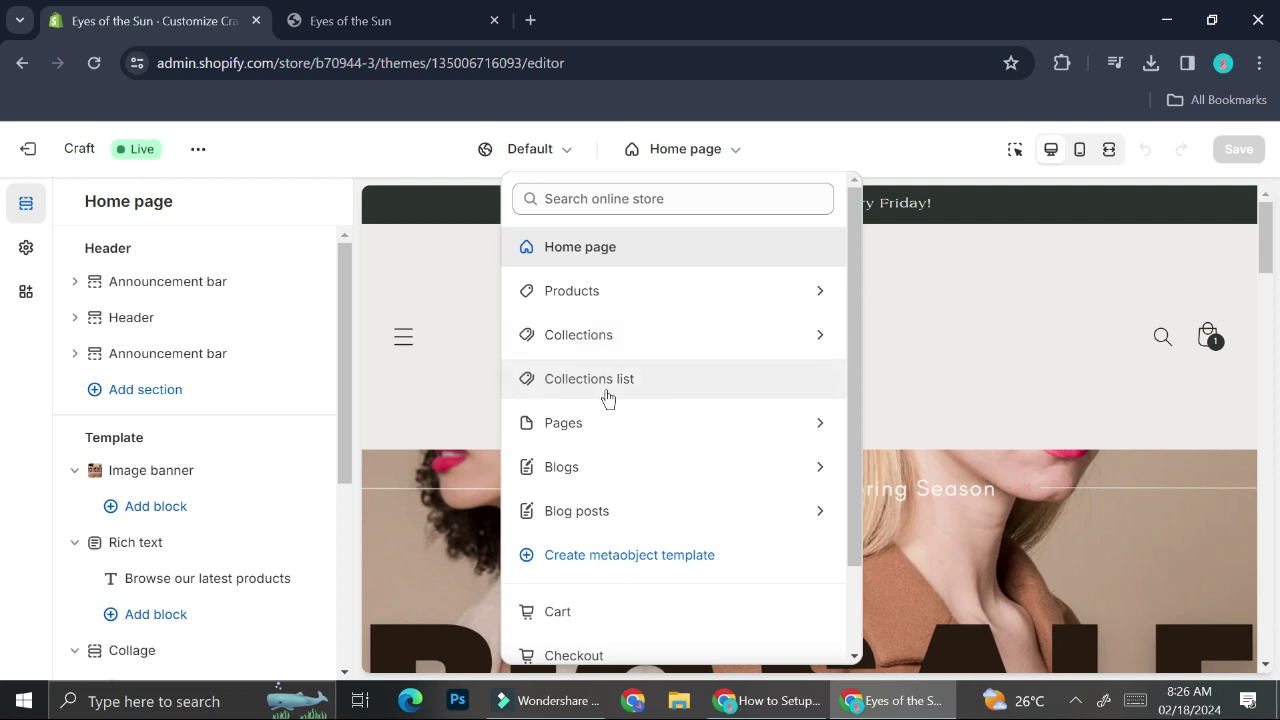
pyautogui.scroll(-1, 588, 471)
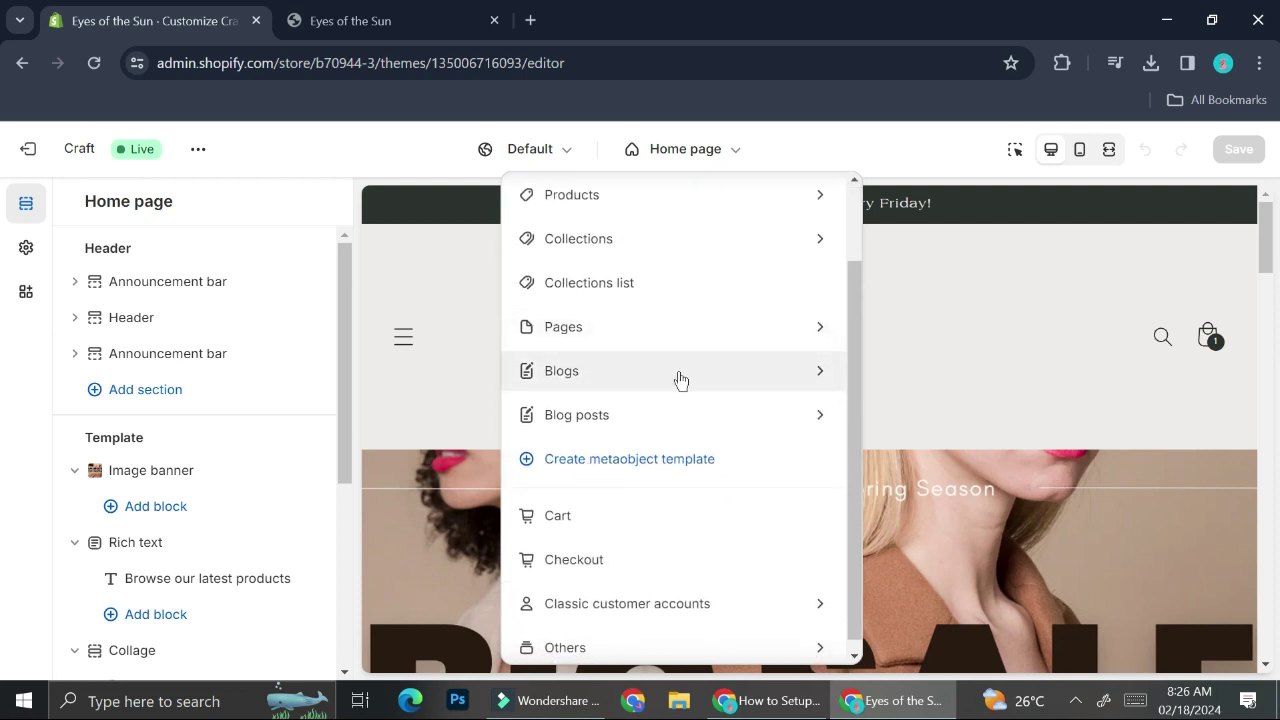
pyautogui.scroll(1, 677, 380)
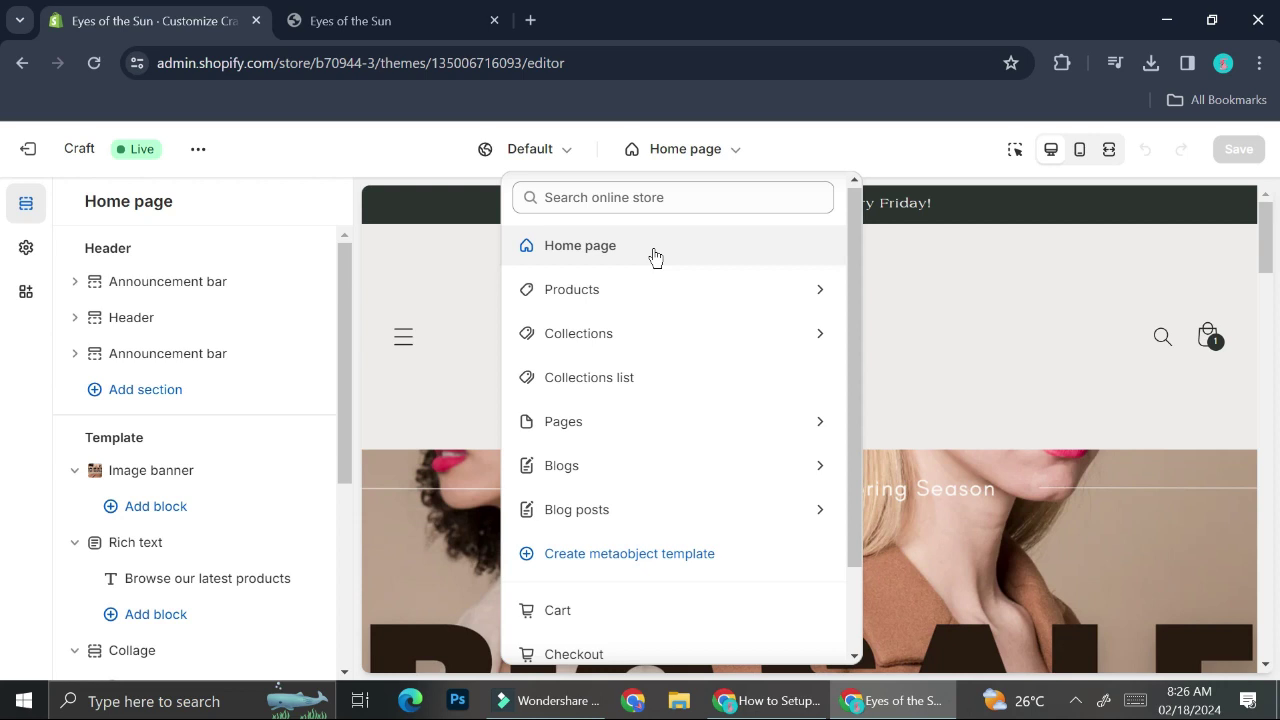
pyautogui.click(703, 160)
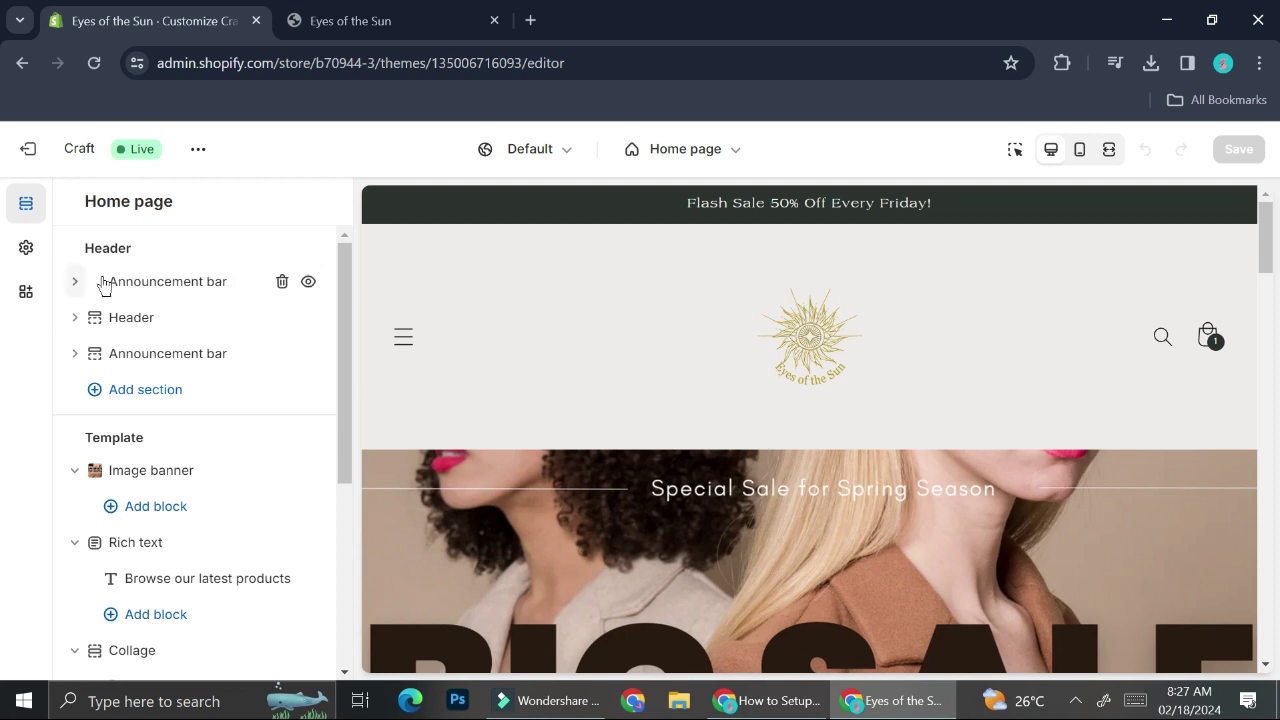
# - Open the first Announcement bar section and review its settings, from color scheme to language selector
pyautogui.click(137, 285)
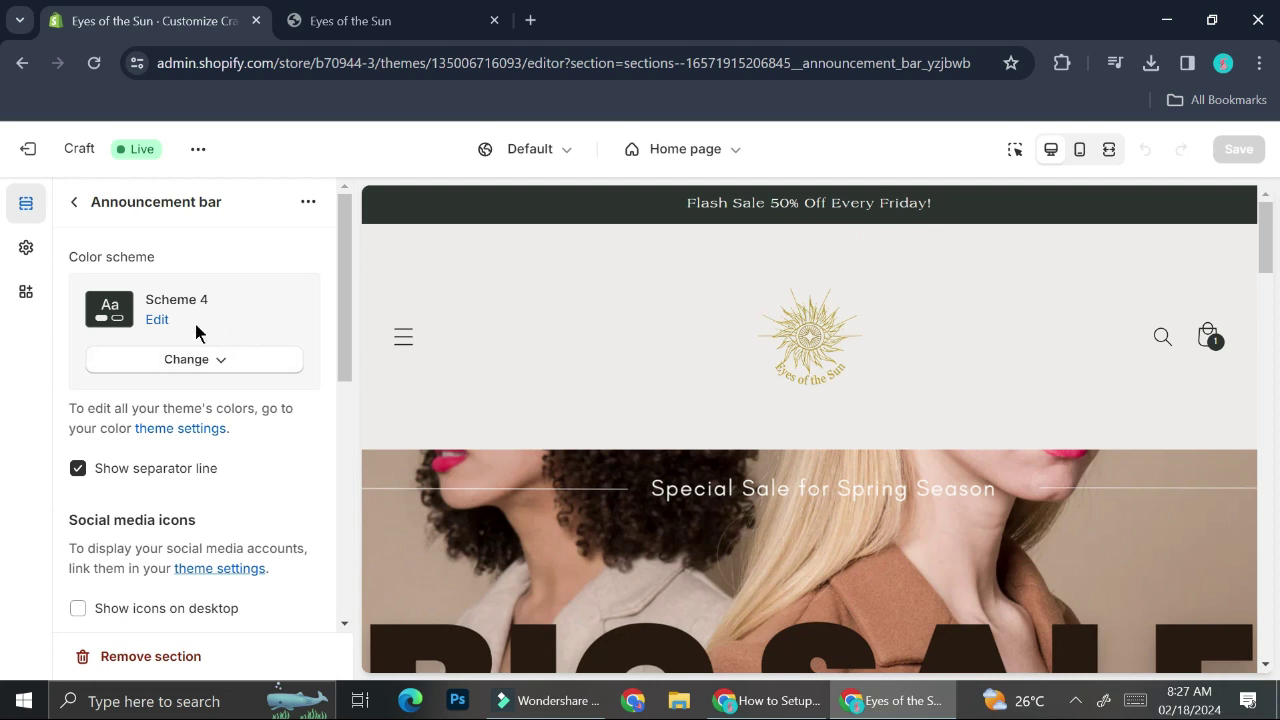
pyautogui.scroll(-2, 166, 449)
pyautogui.scroll(3, 166, 449)
pyautogui.scroll(-4, 158, 348)
pyautogui.scroll(-2, 158, 348)
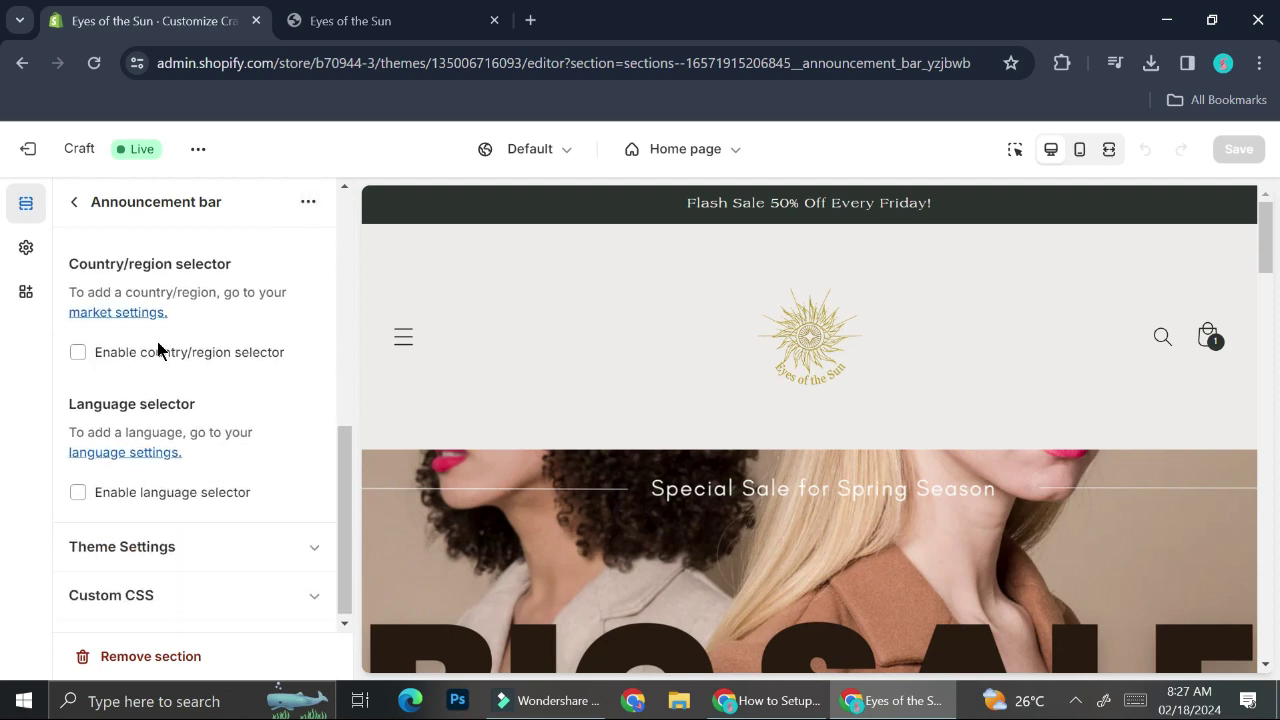
pyautogui.scroll(5, 158, 348)
pyautogui.click(126, 205)
# - Add a second announcement to the first Announcement bar with the text "Enjoy the sun!"
pyautogui.click(145, 358)
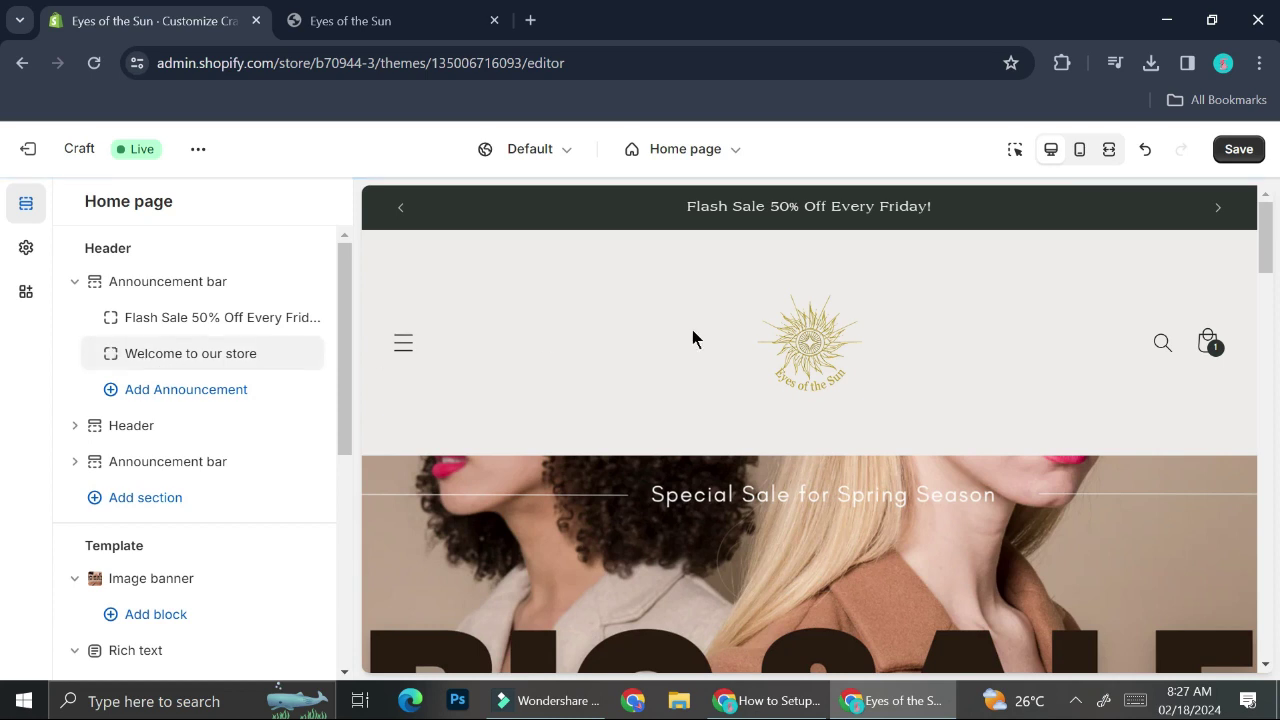
pyautogui.click(399, 210)
pyautogui.click(243, 365)
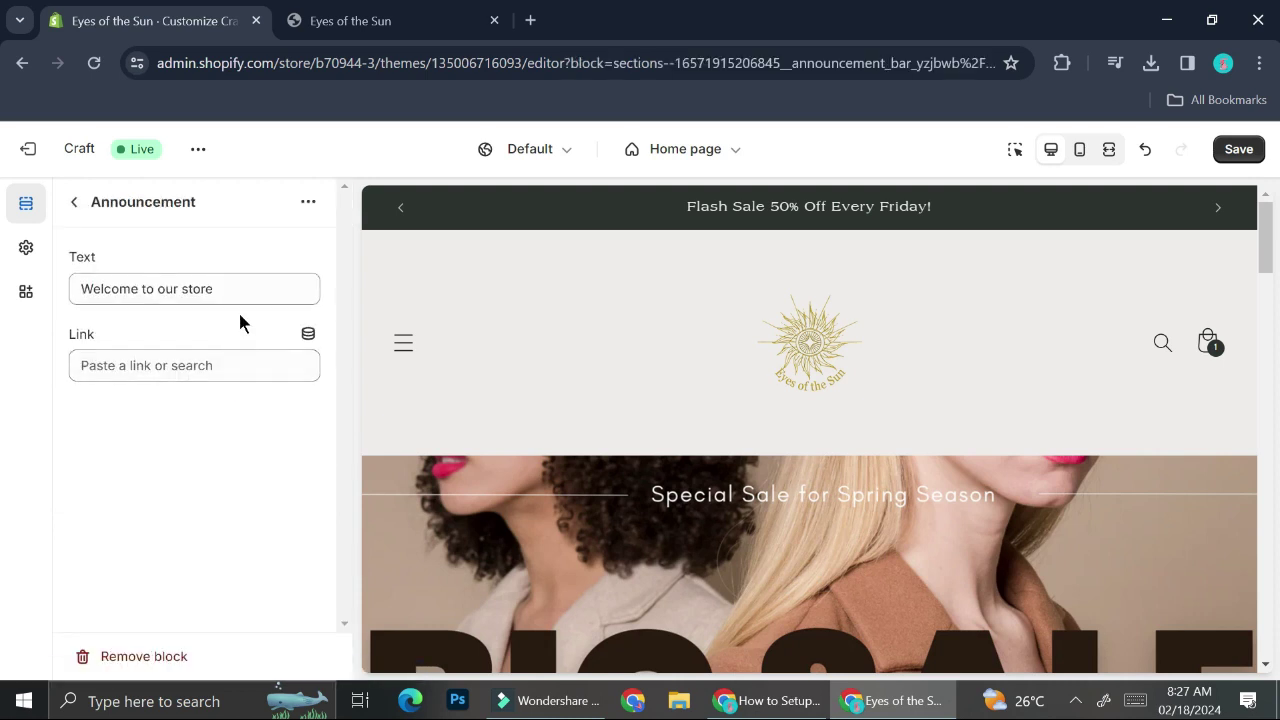
pyautogui.moveTo(246, 294); pyautogui.dragTo(0, 285)
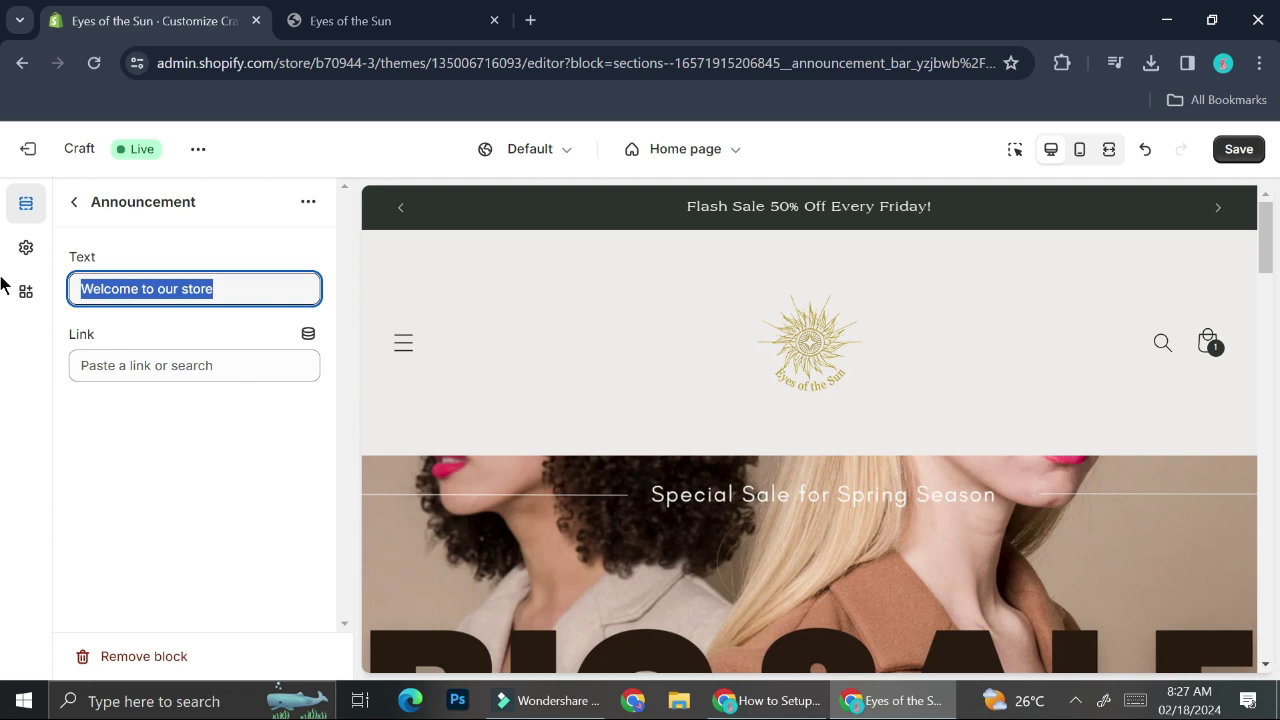
pyautogui.write('Enjoy the sun!')
# - Cycle through the announcements in the preview and delete the "Enjoy the sun!" announcement
pyautogui.click(1221, 214)
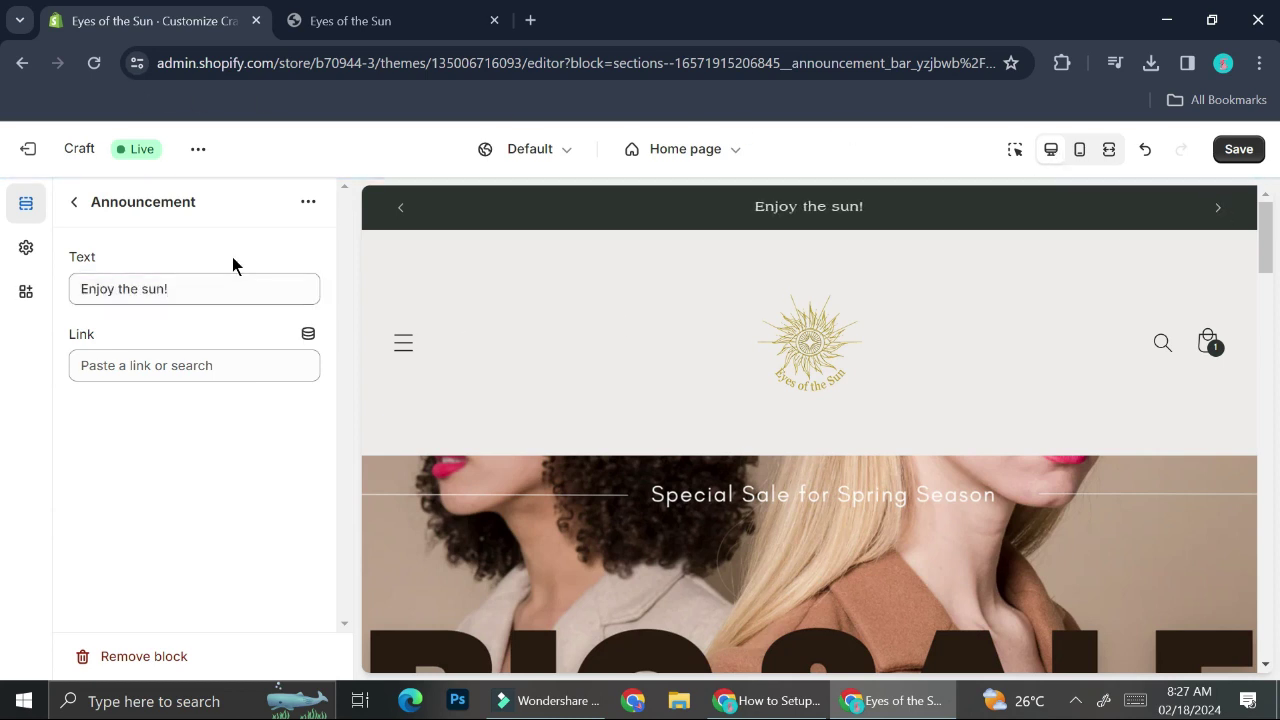
pyautogui.click(403, 206)
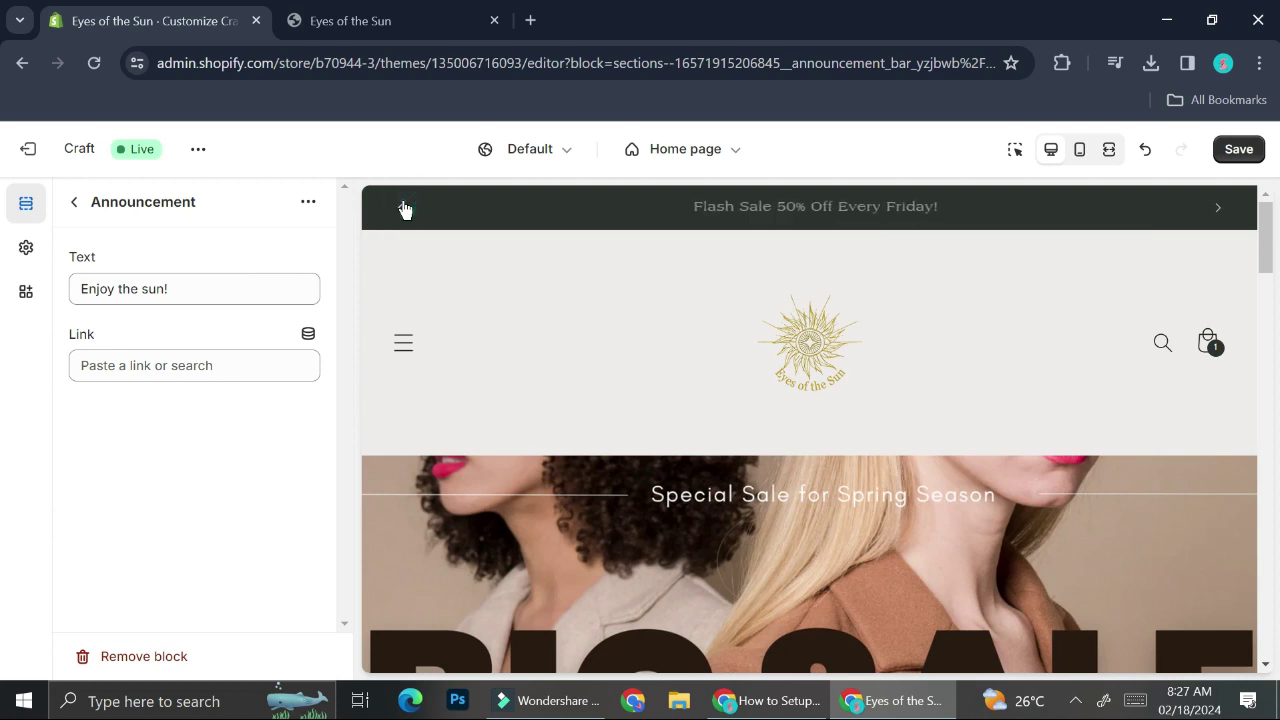
pyautogui.click(1216, 208)
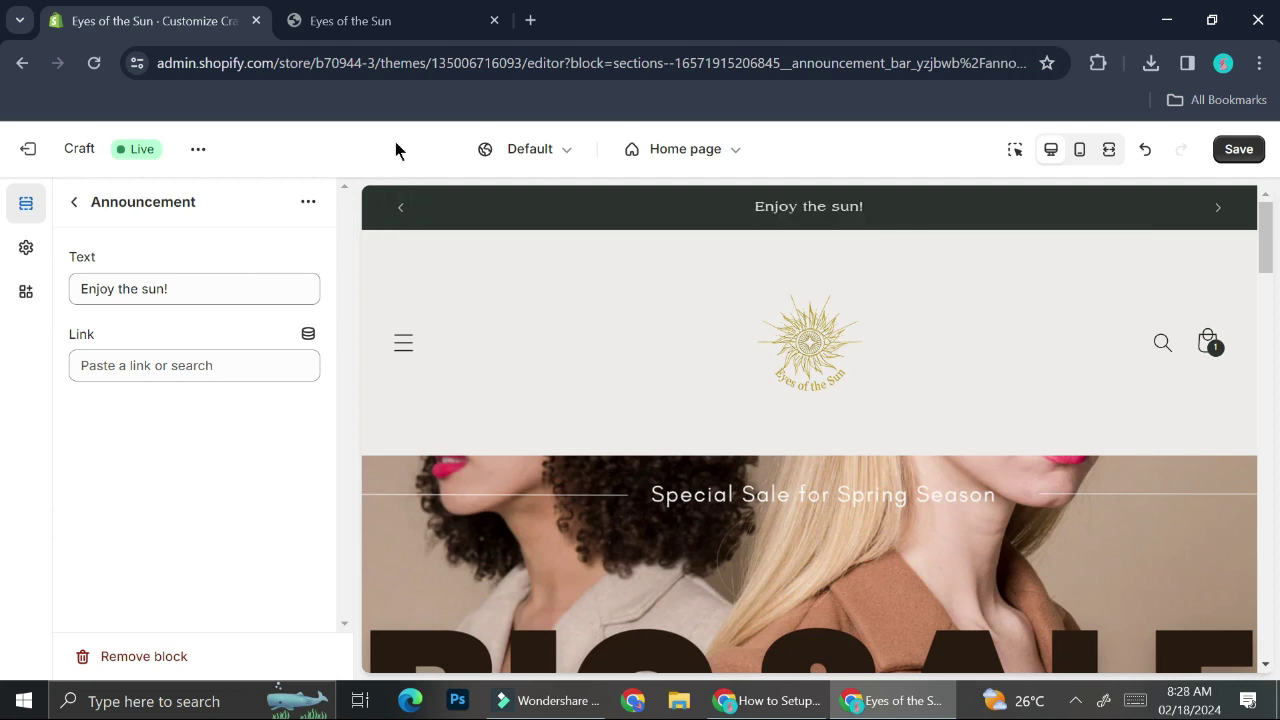
pyautogui.click(76, 202)
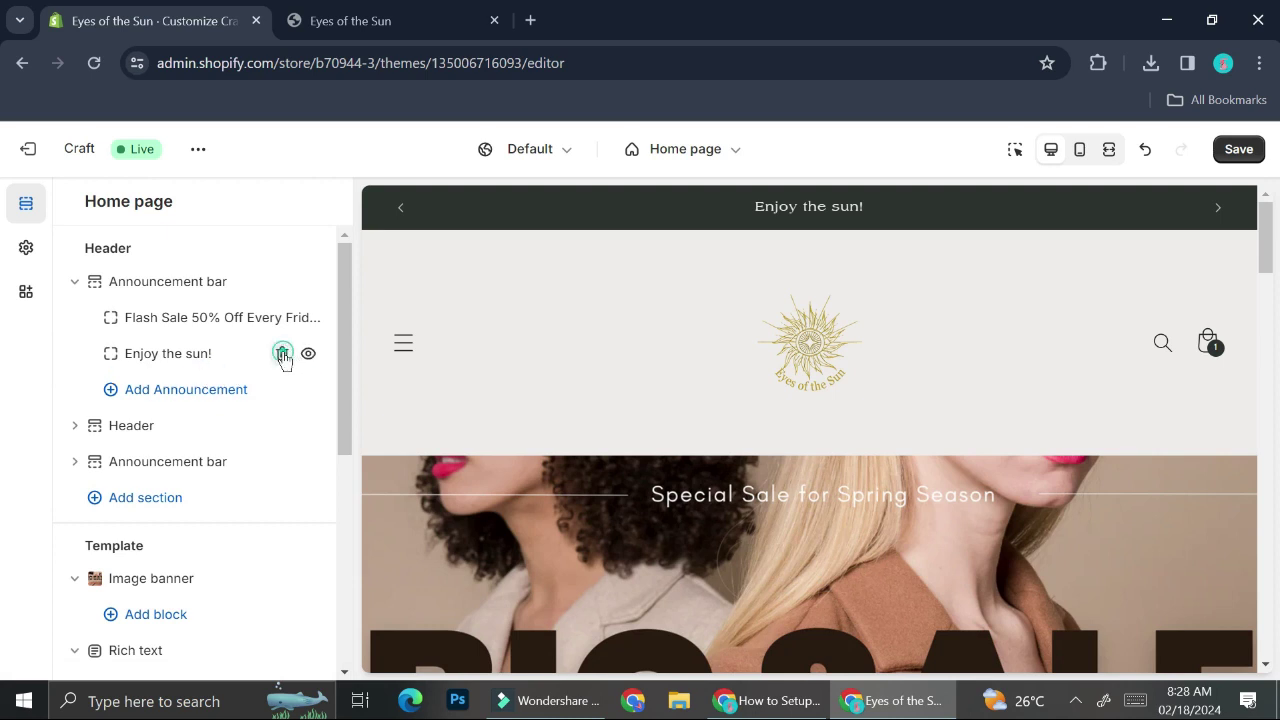
pyautogui.click(284, 357)
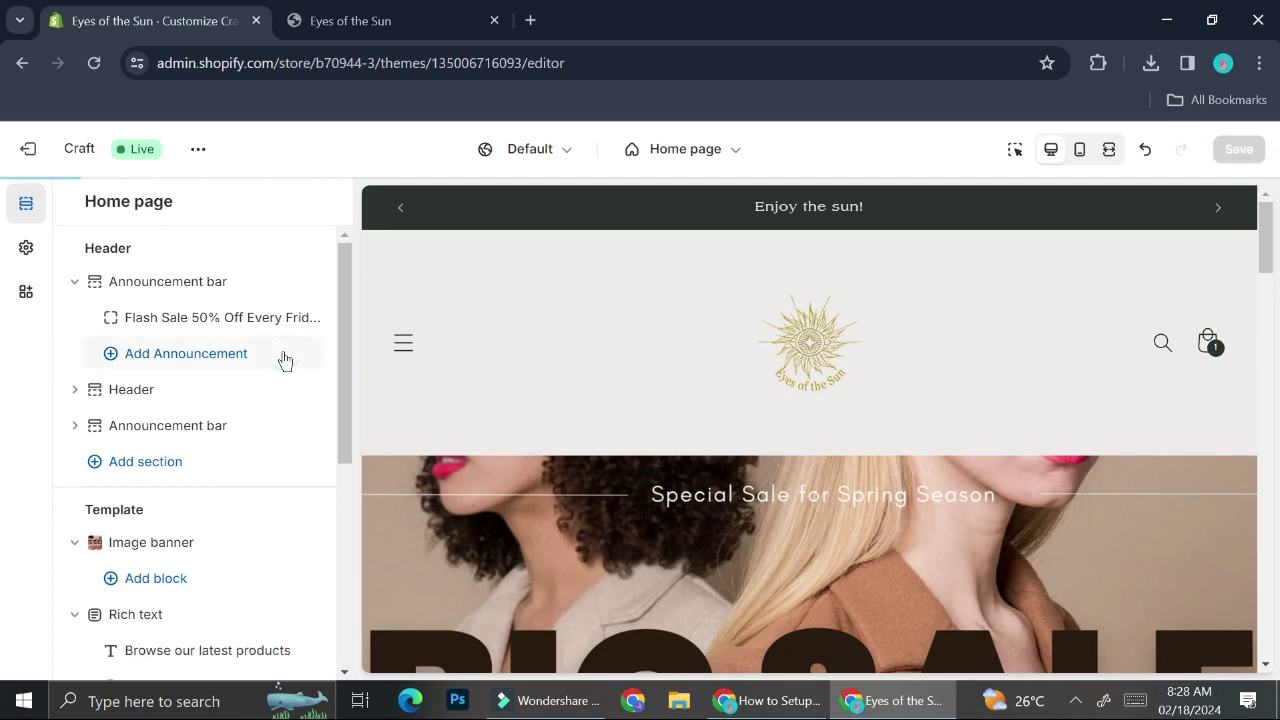
# - Expand the Header section and look at its logo position and menu settings
pyautogui.click(75, 394)
pyautogui.click(157, 396)
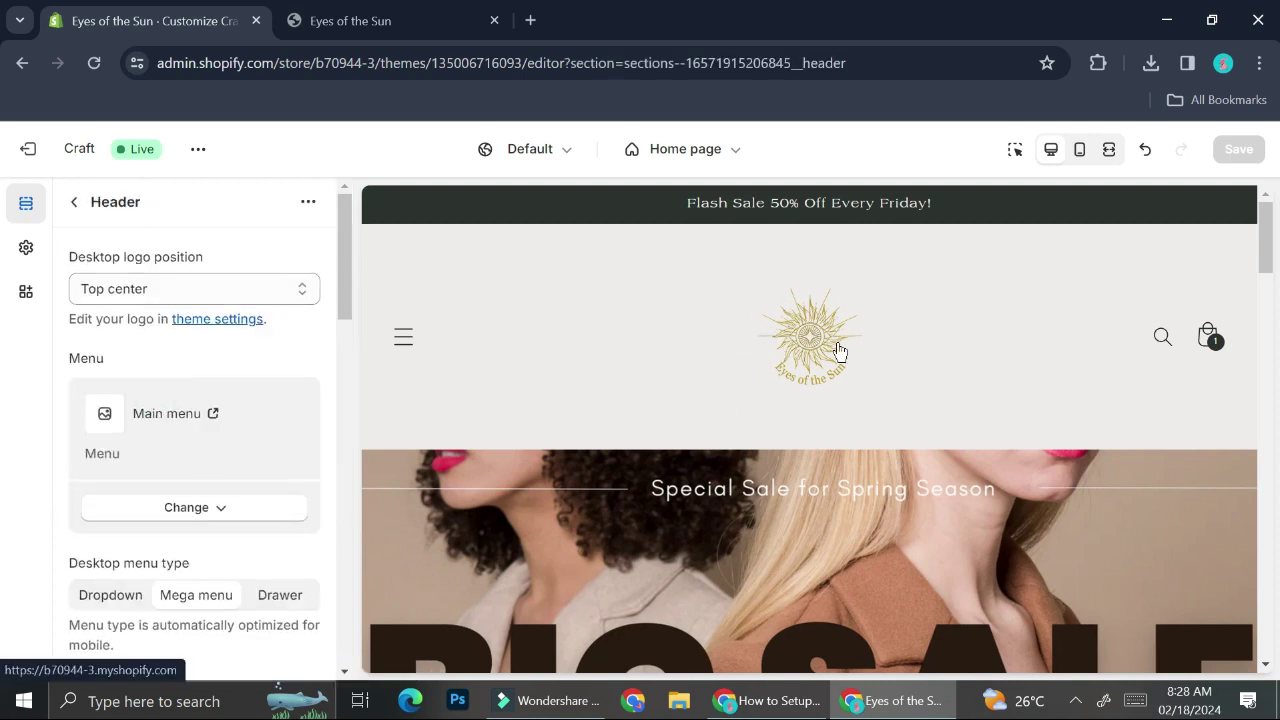
pyautogui.click(72, 201)
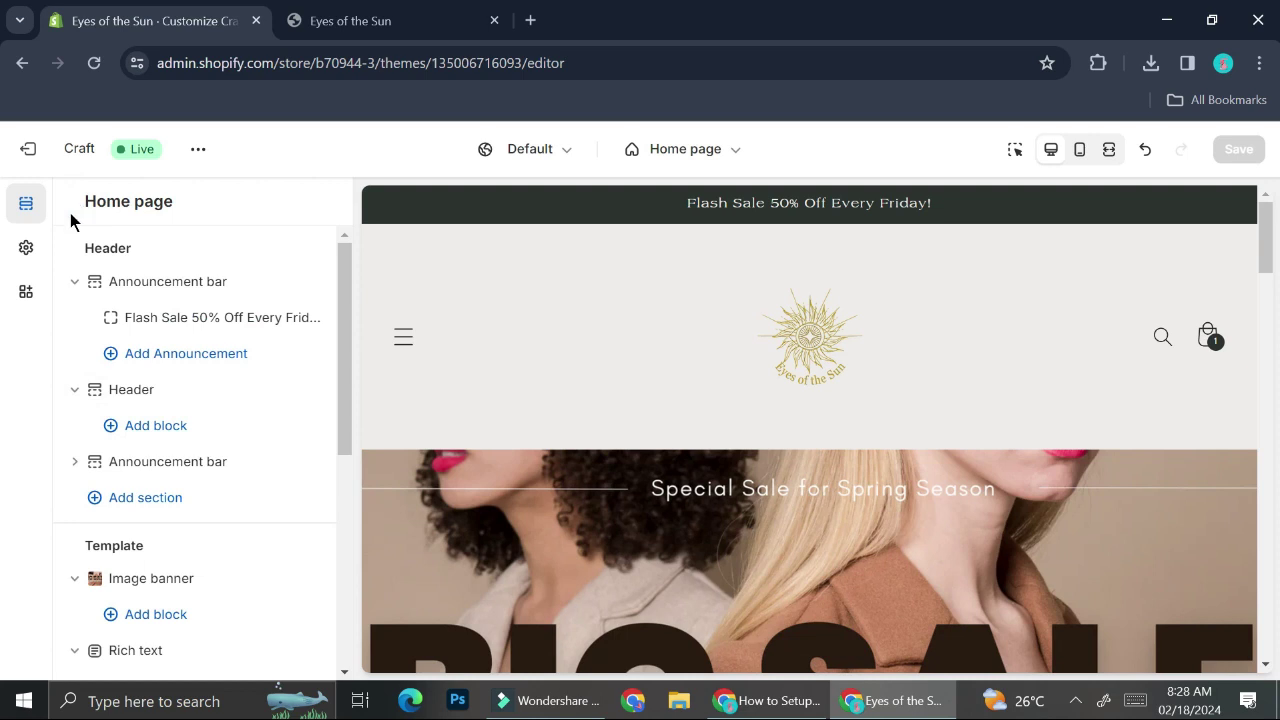
# - Add an Image banner section to the home page template, below the Featured collection
pyautogui.scroll(-2, 191, 357)
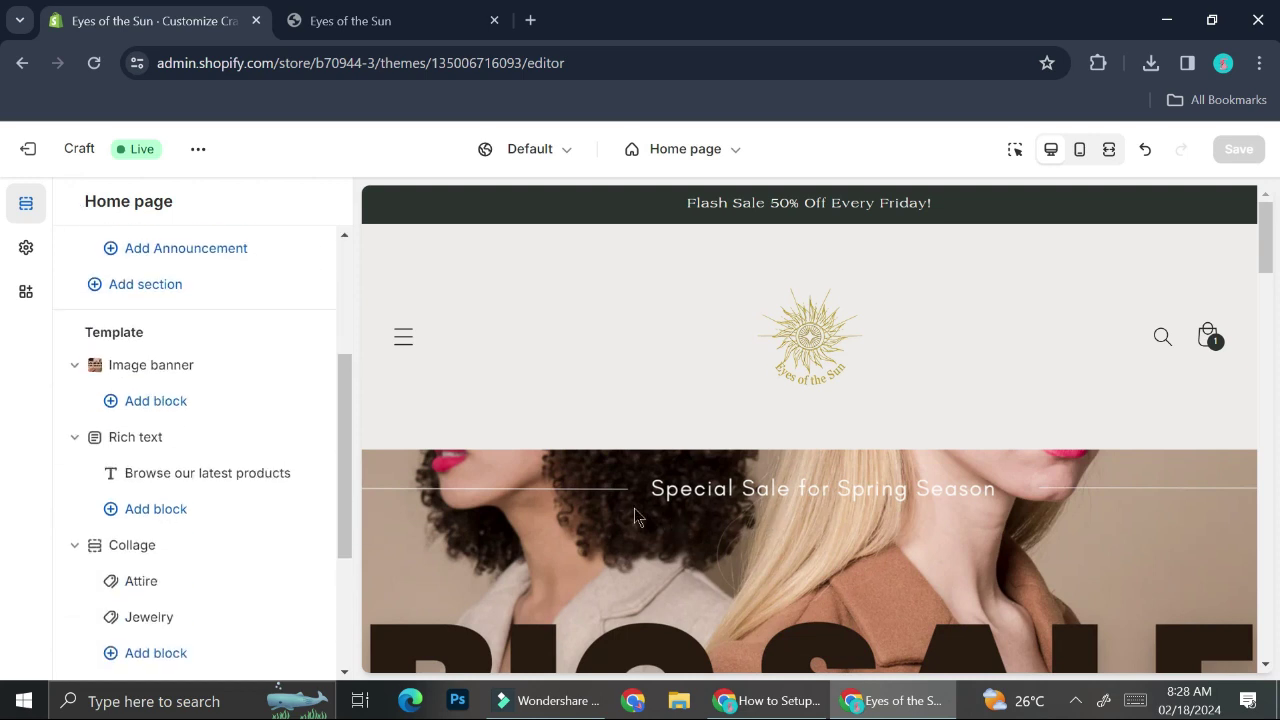
pyautogui.scroll(-2, 663, 515)
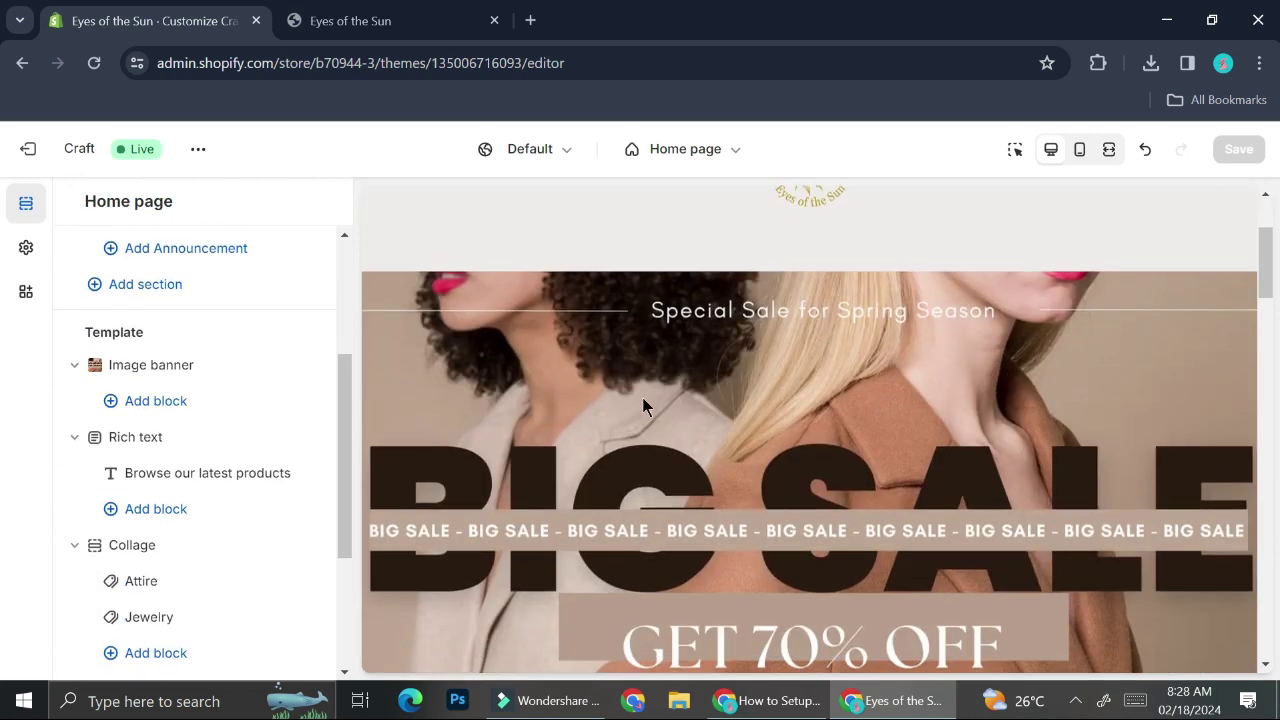
pyautogui.scroll(-3, 705, 440)
pyautogui.scroll(1, 705, 440)
pyautogui.scroll(1, 705, 445)
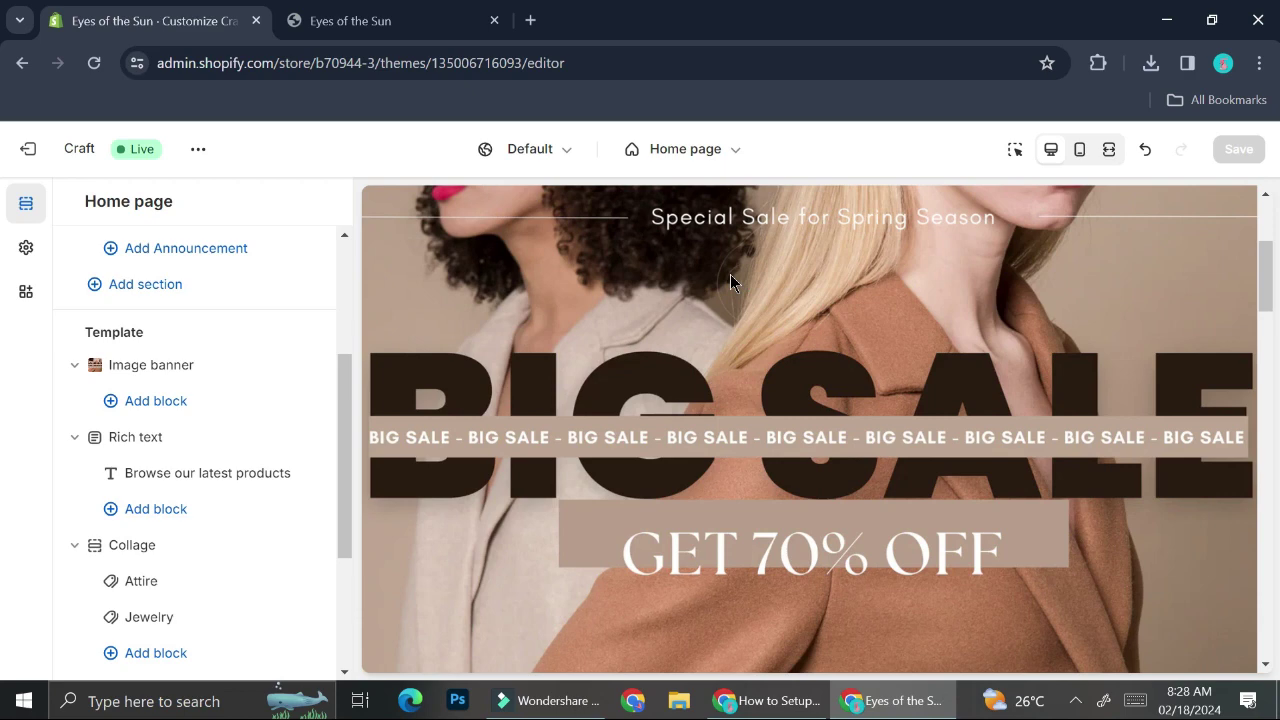
pyautogui.scroll(-3, 145, 430)
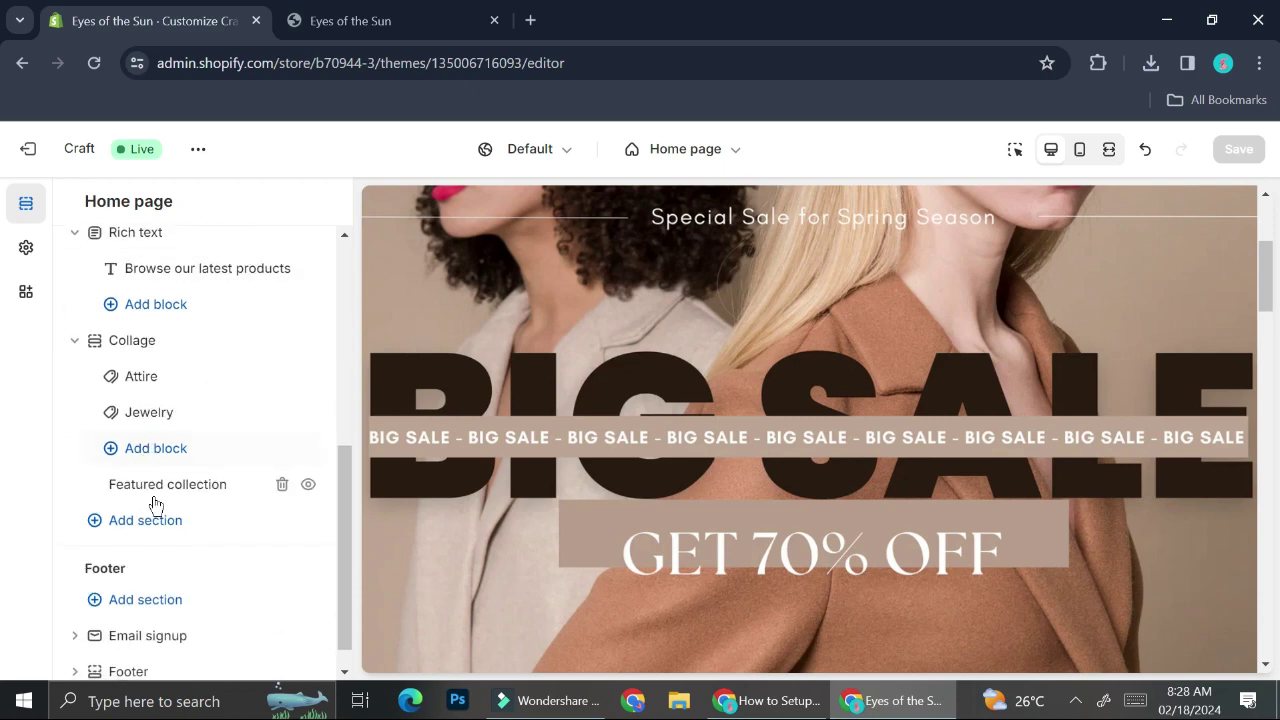
pyautogui.click(155, 521)
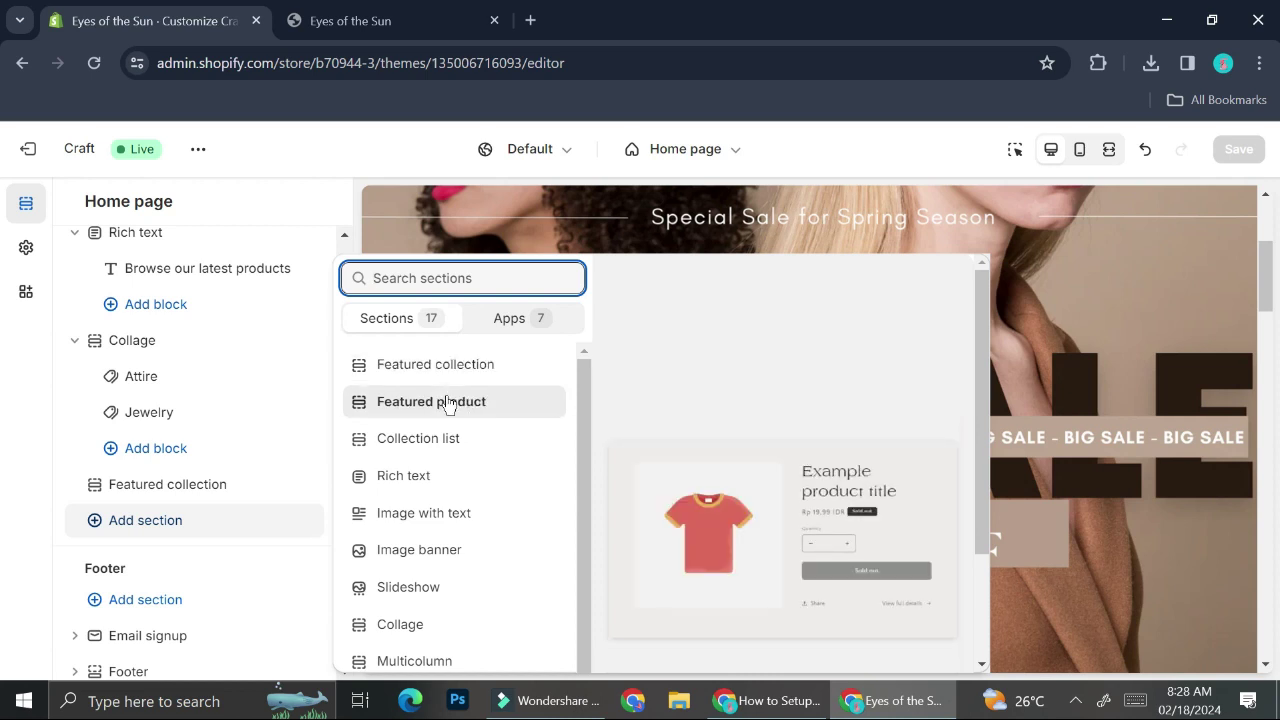
pyautogui.scroll(-1, 415, 437)
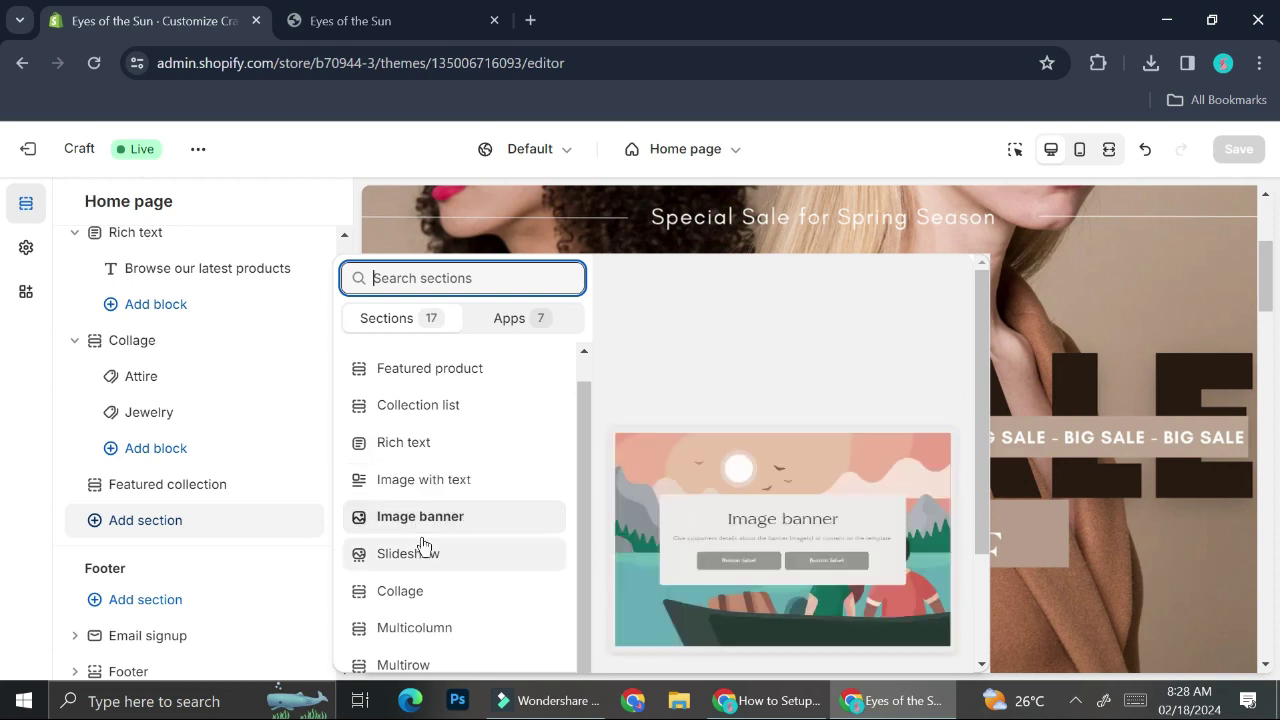
pyautogui.scroll(-2, 420, 598)
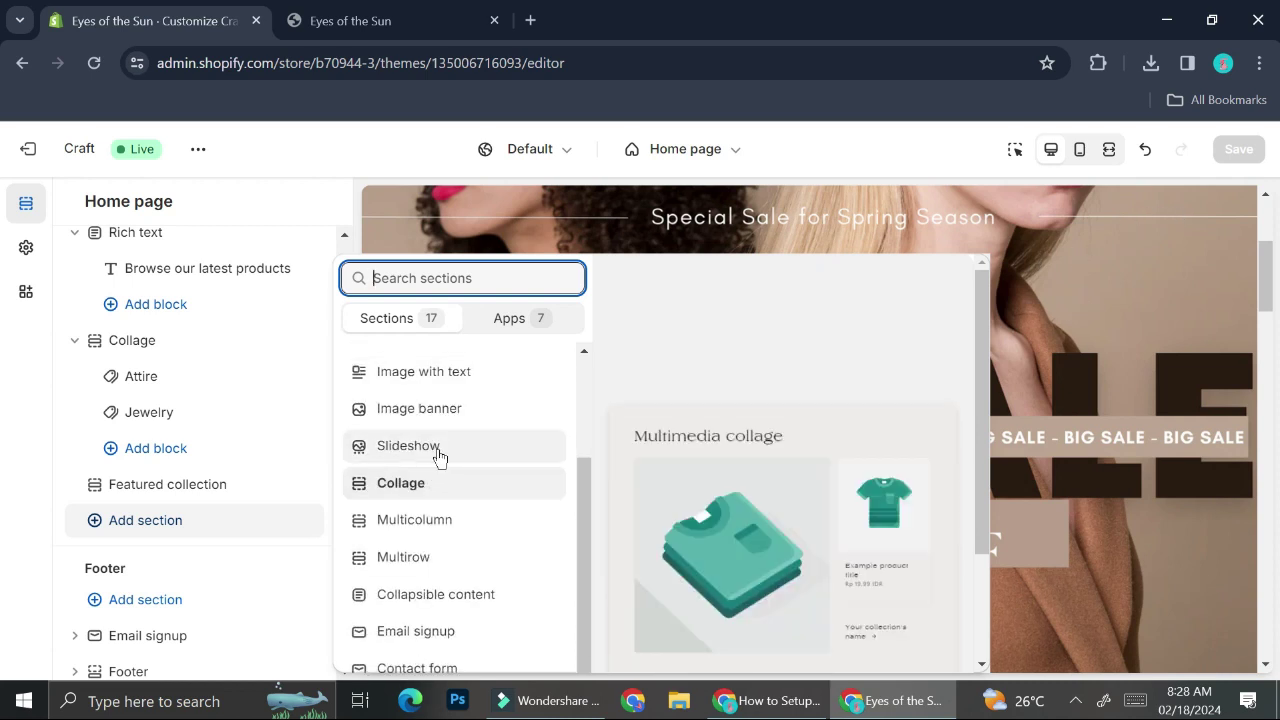
pyautogui.click(454, 424)
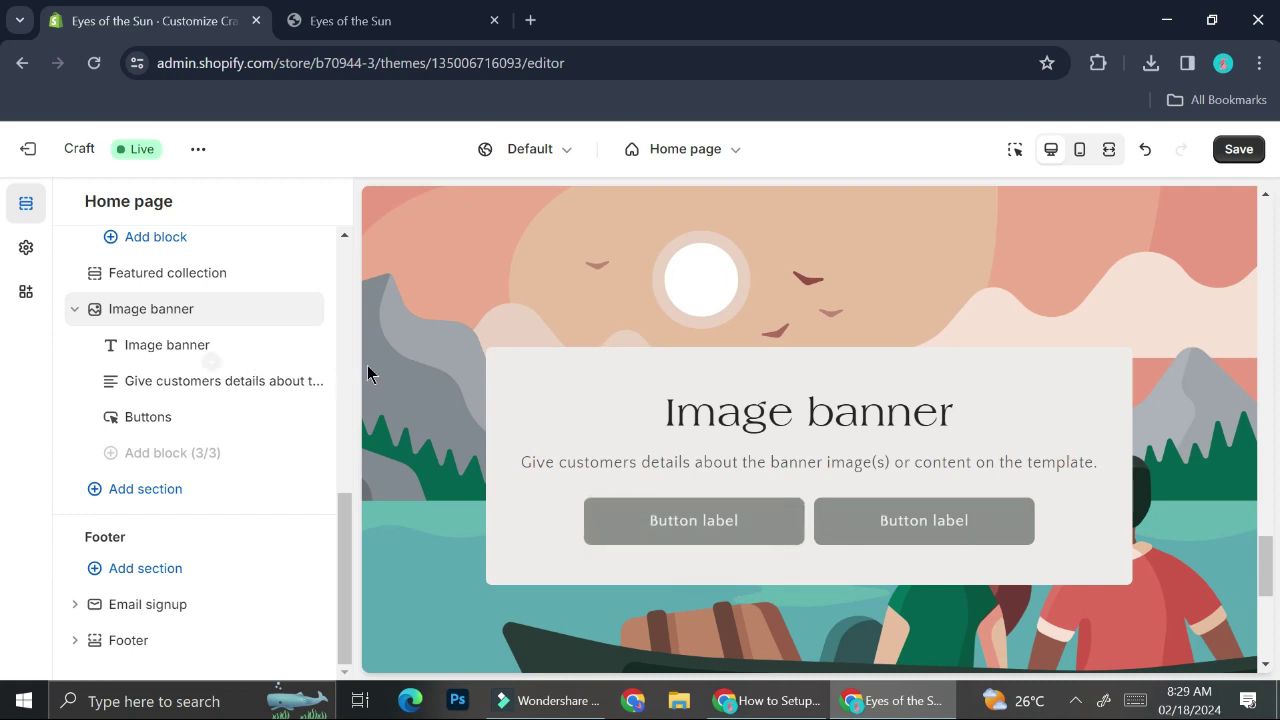
pyautogui.moveTo(143, 331)
pyautogui.mouseDown()
pyautogui.moveTo(274, 329)
pyautogui.moveTo(170, 325)
pyautogui.moveTo(158, 312)
pyautogui.mouseUp()
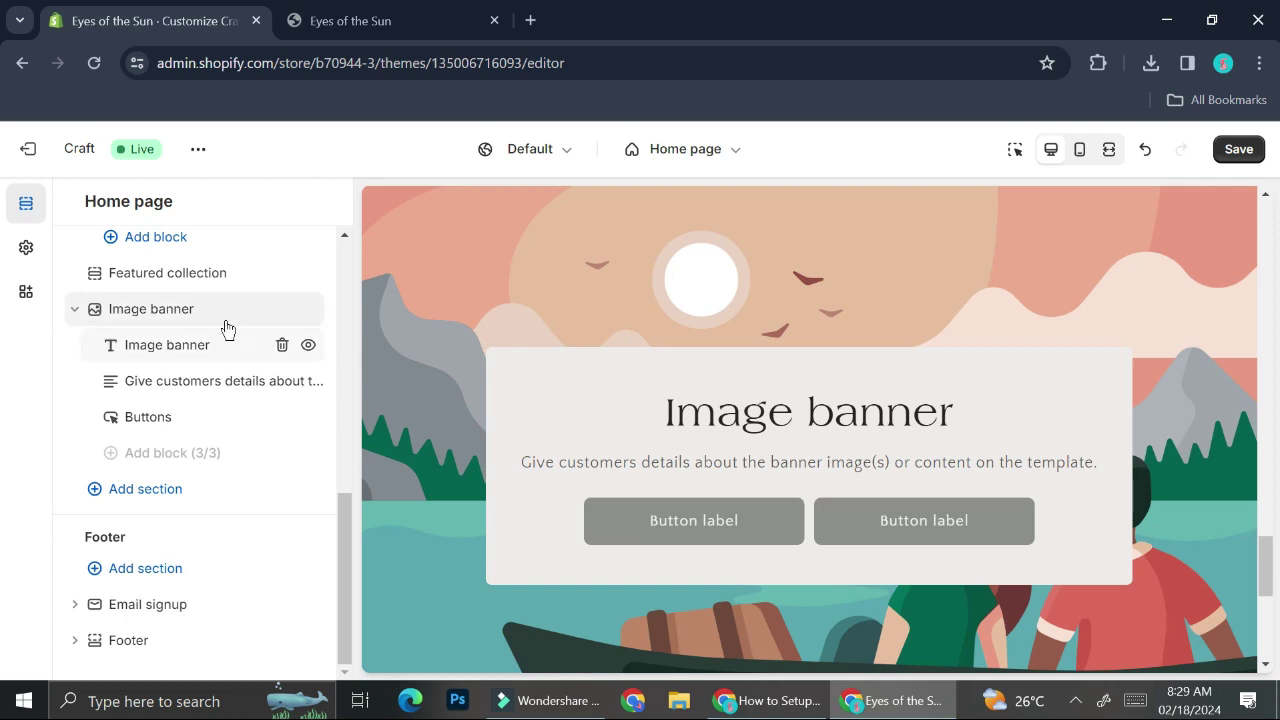
# - Review the Image banner section's settings, including overlay opacity, banner height, desktop content position, content alignment and color scheme
pyautogui.click(178, 314)
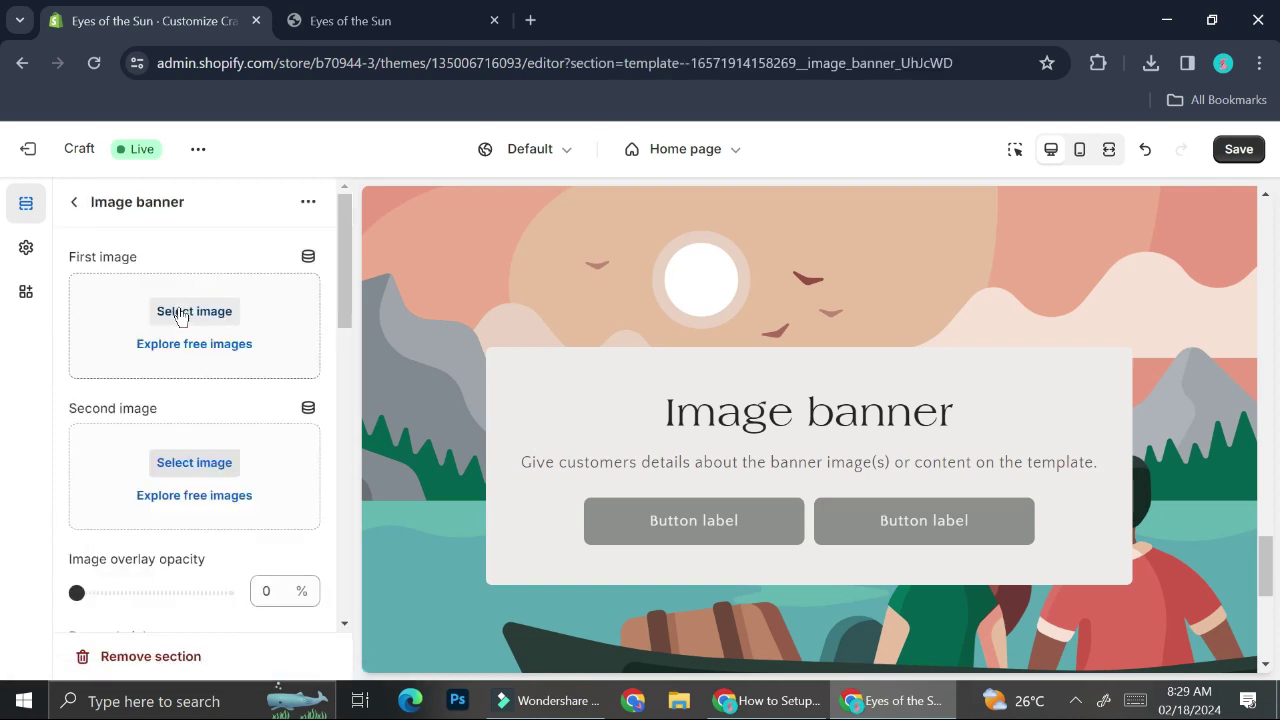
pyautogui.scroll(-2, 175, 500)
pyautogui.scroll(-1, 175, 503)
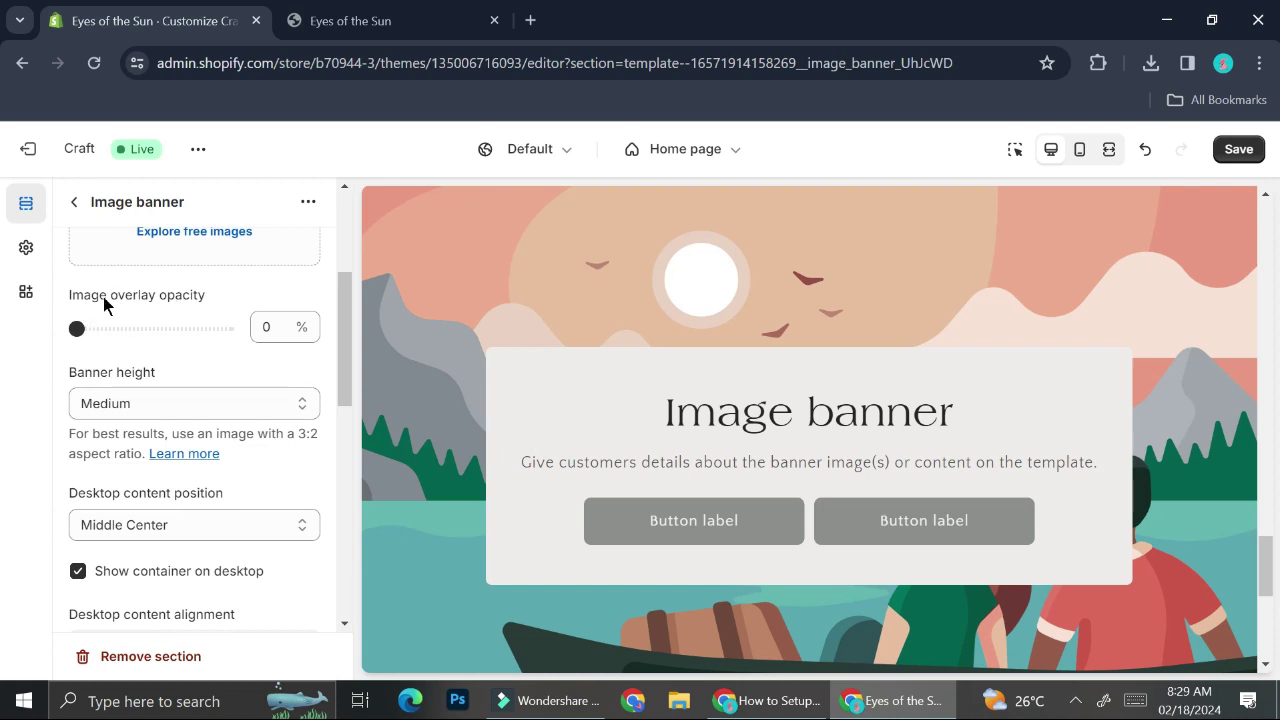
pyautogui.scroll(-1, 146, 330)
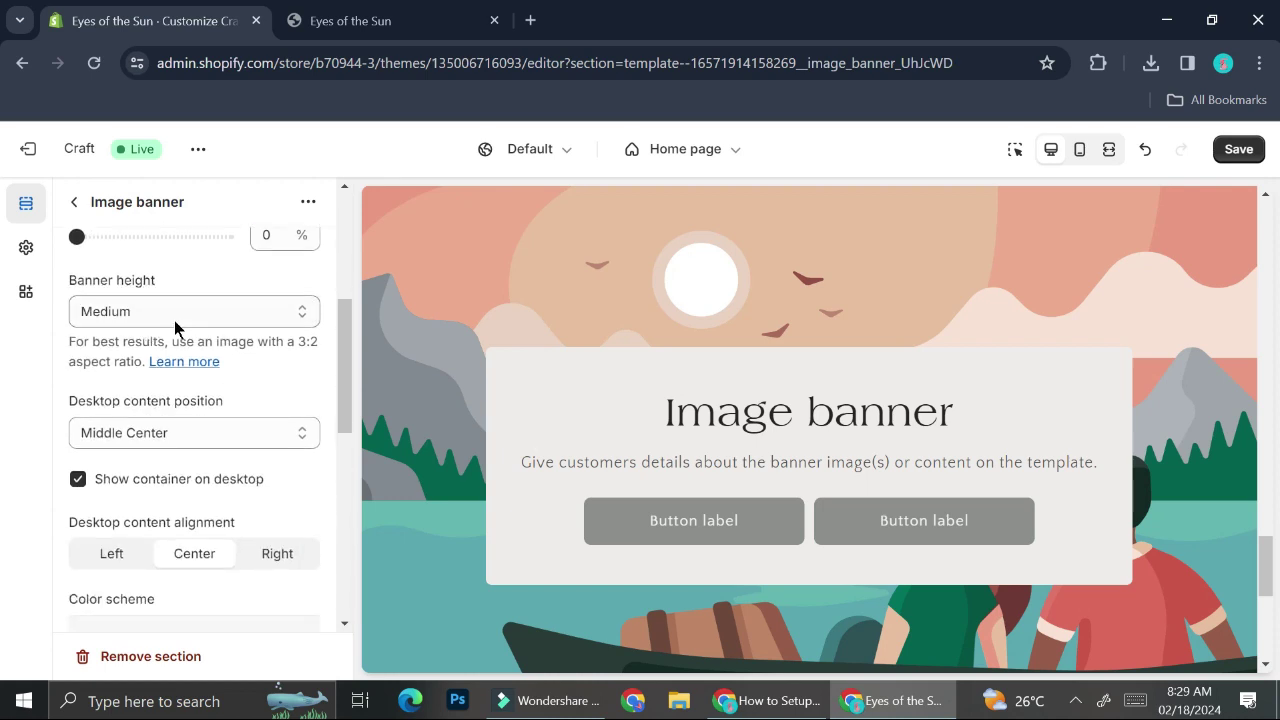
pyautogui.scroll(-2, 140, 338)
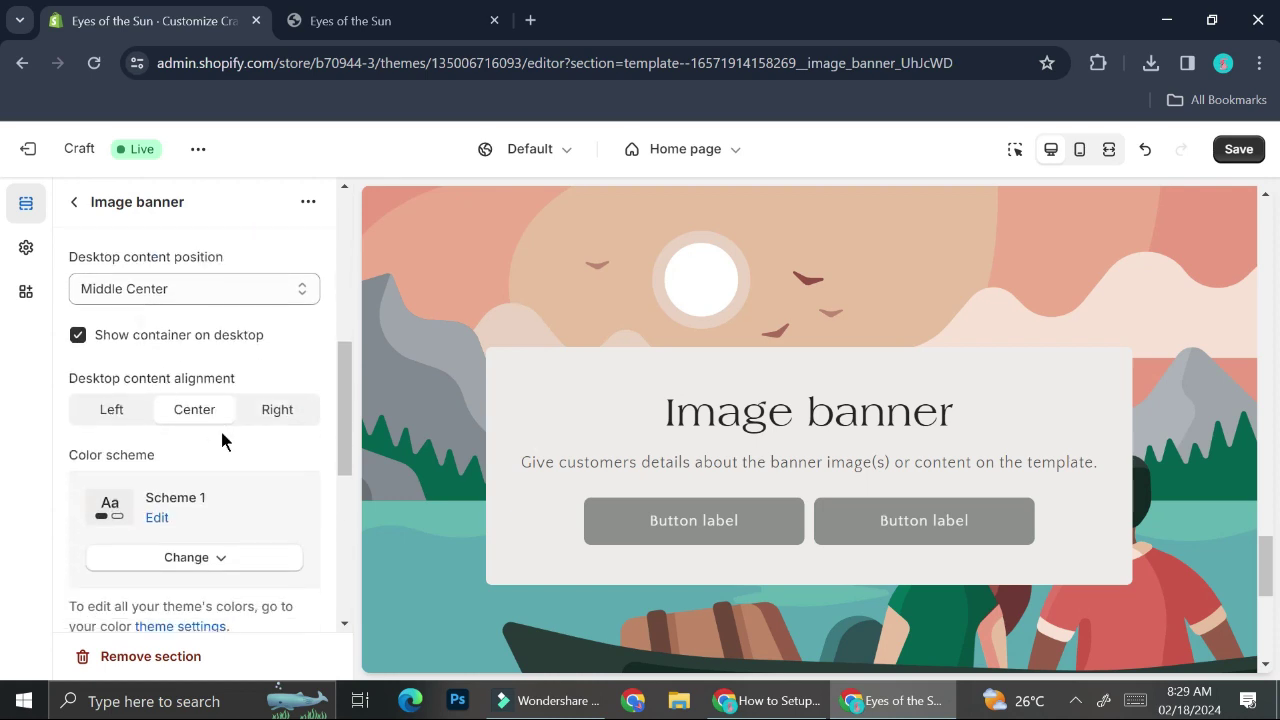
pyautogui.scroll(-2, 222, 438)
pyautogui.scroll(7, 220, 430)
# - Check the store library for the banner's first image, cancel it, and browse the free image categories instead
pyautogui.click(213, 325)
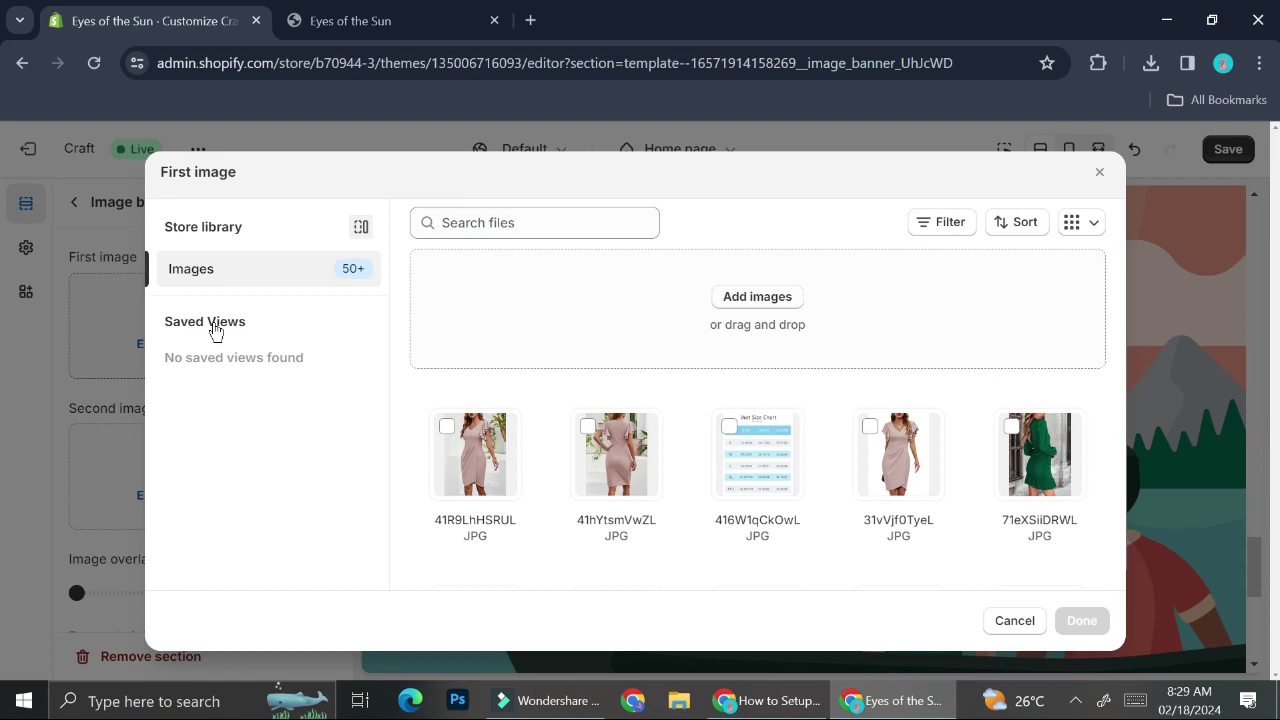
pyautogui.press('Escape')
pyautogui.click(200, 345)
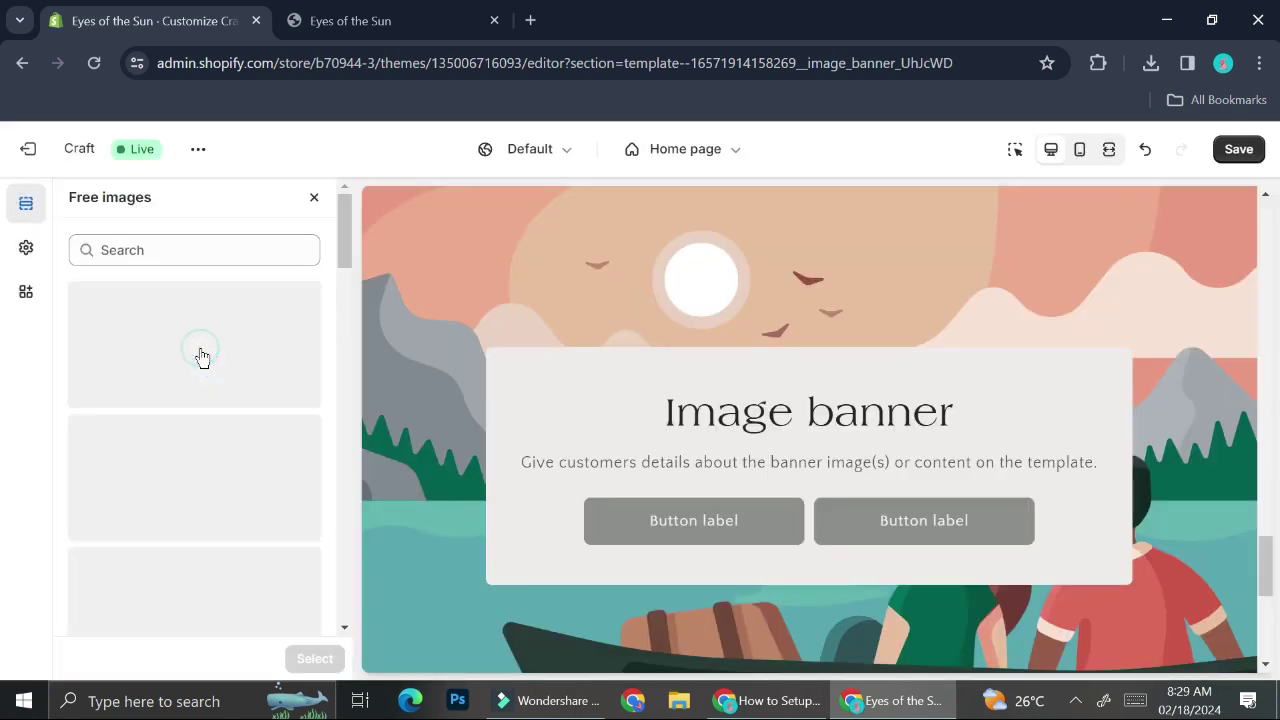
pyautogui.scroll(-2, 202, 357)
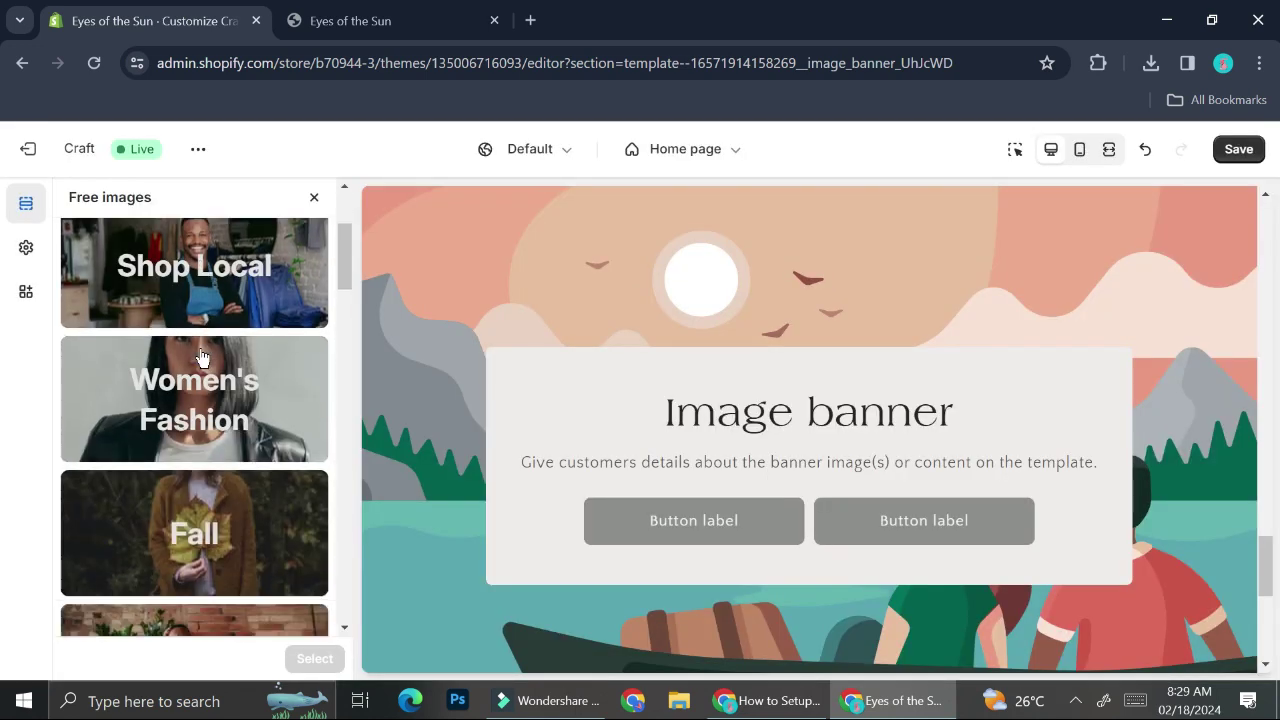
pyautogui.scroll(-5, 200, 357)
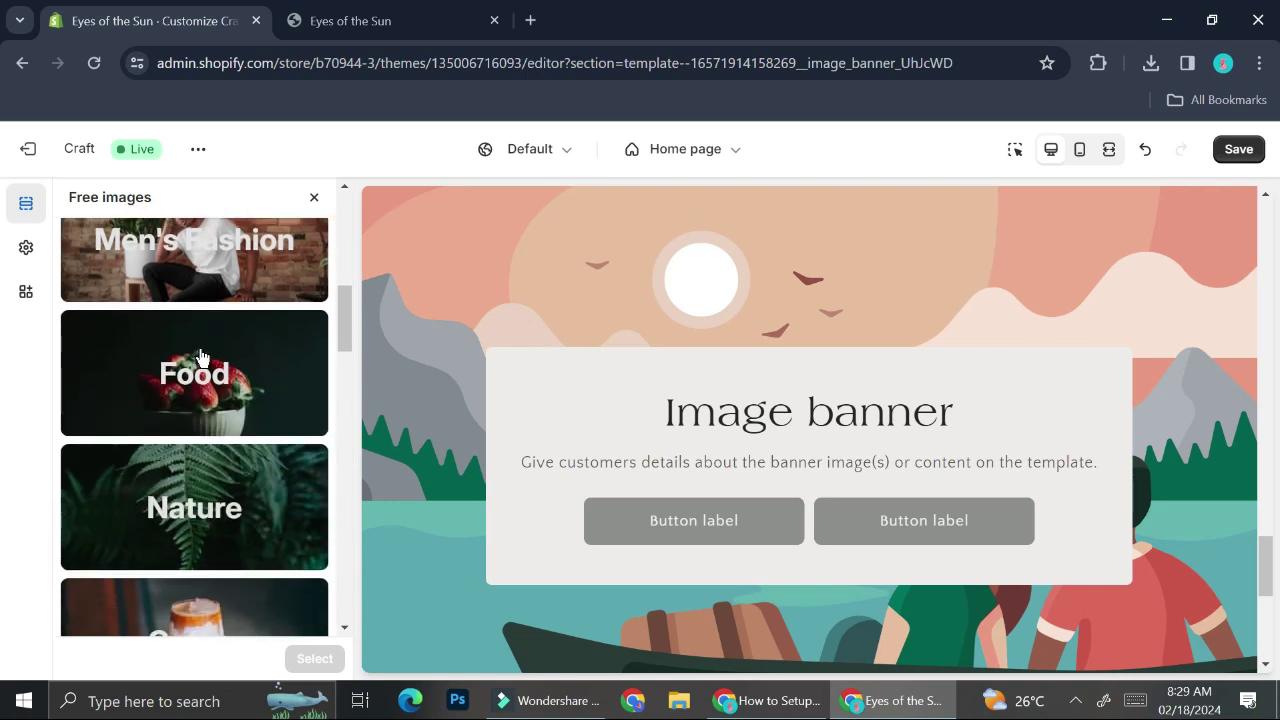
pyautogui.scroll(7, 200, 357)
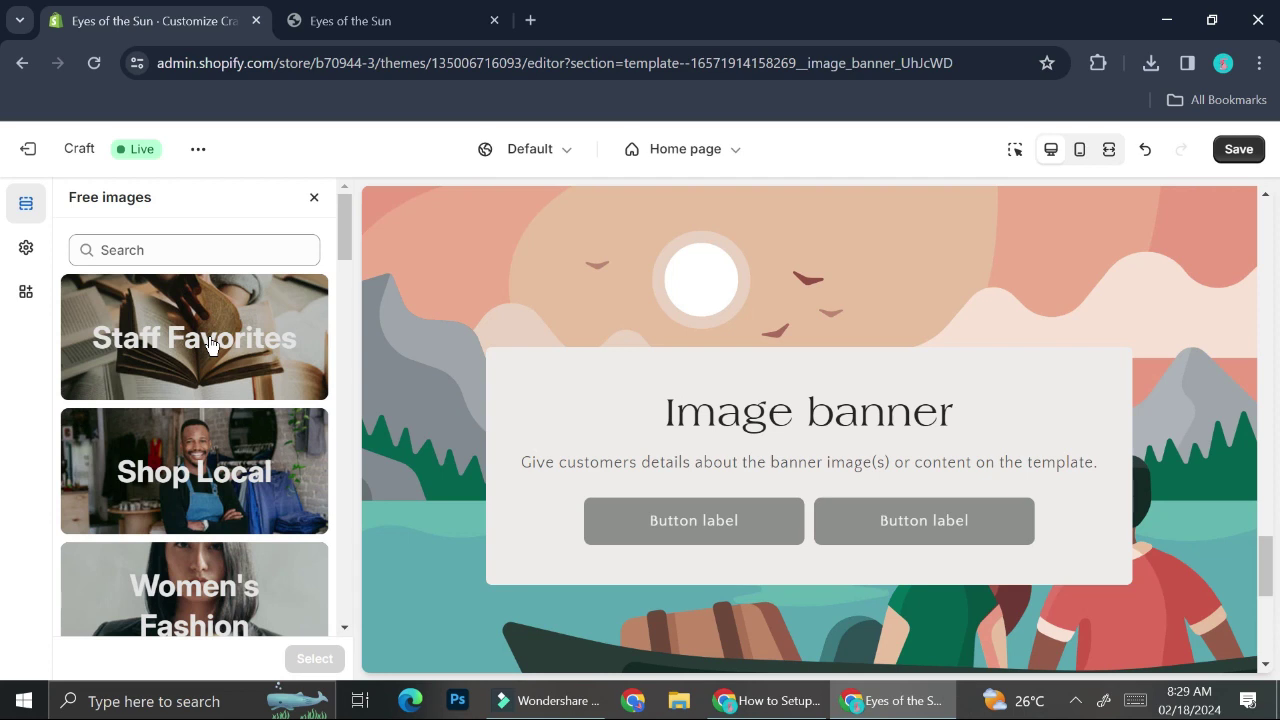
# - Try the Women's Fashion free photo of legs in pink heels as the banner's first image, and return to the section list
pyautogui.scroll(-1, 206, 428)
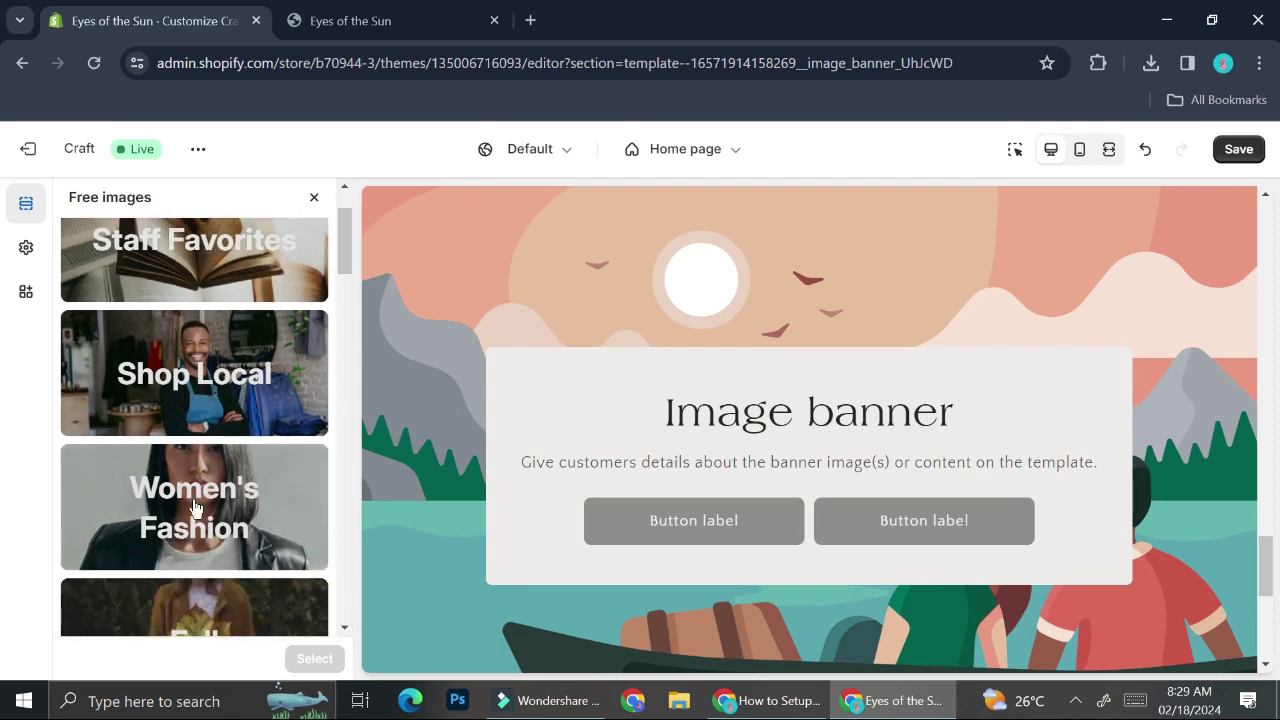
pyautogui.click(193, 505)
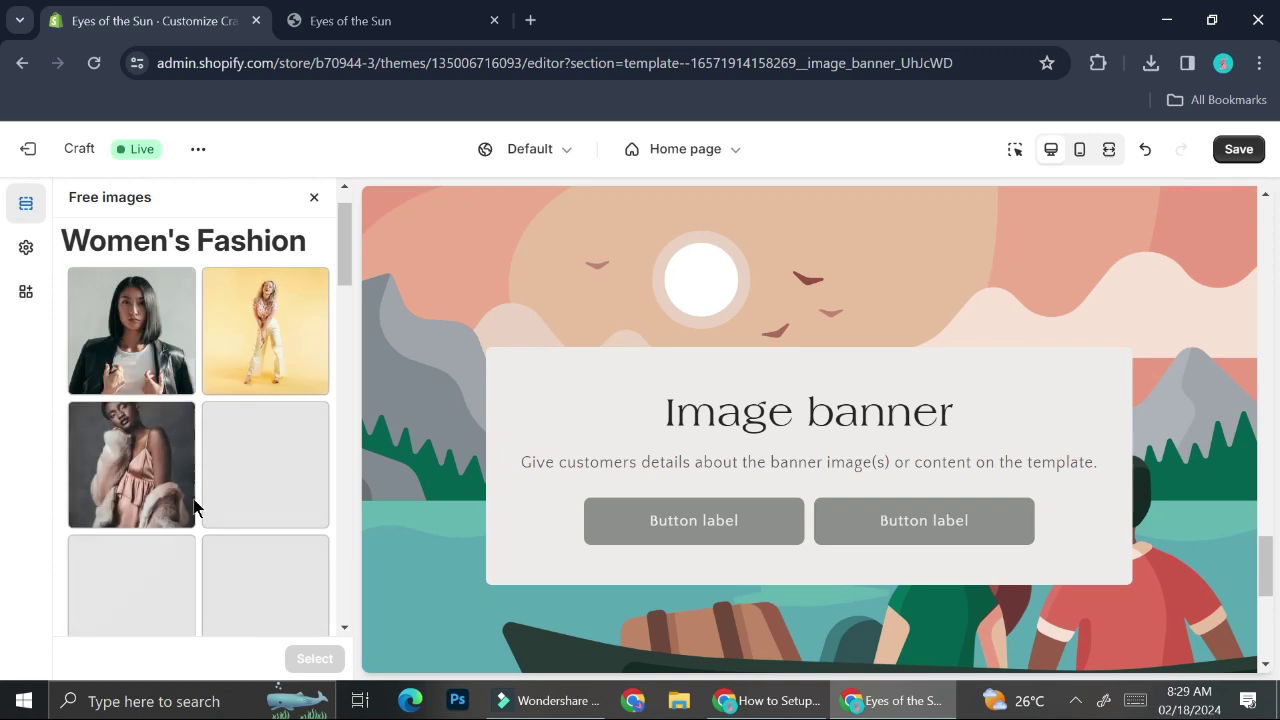
pyautogui.scroll(-5, 193, 505)
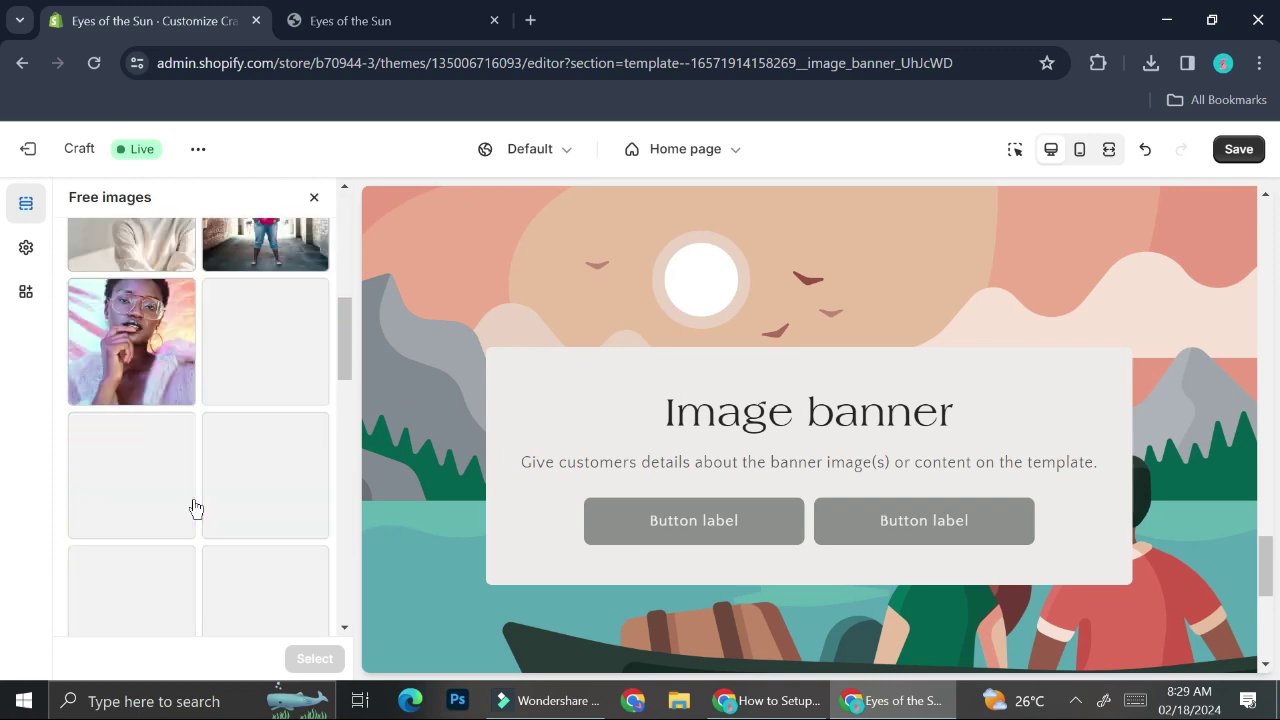
pyautogui.scroll(-4, 193, 505)
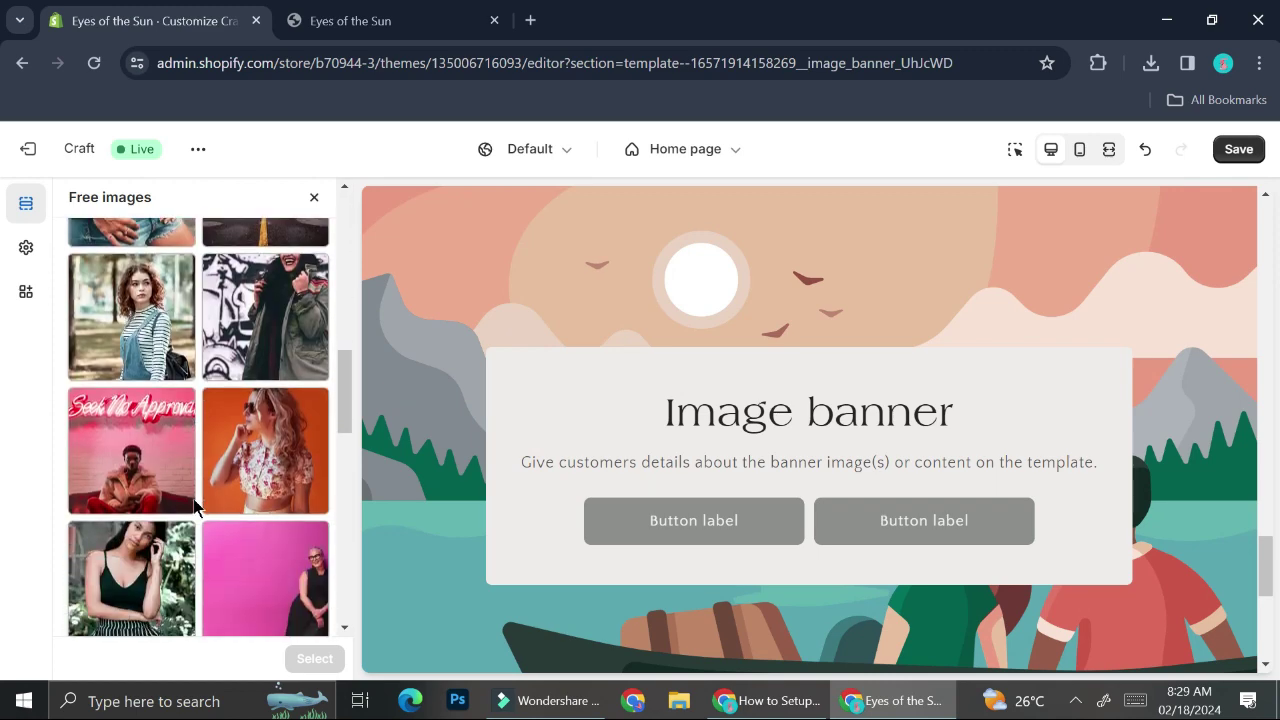
pyautogui.scroll(-2, 170, 548)
pyautogui.click(163, 478)
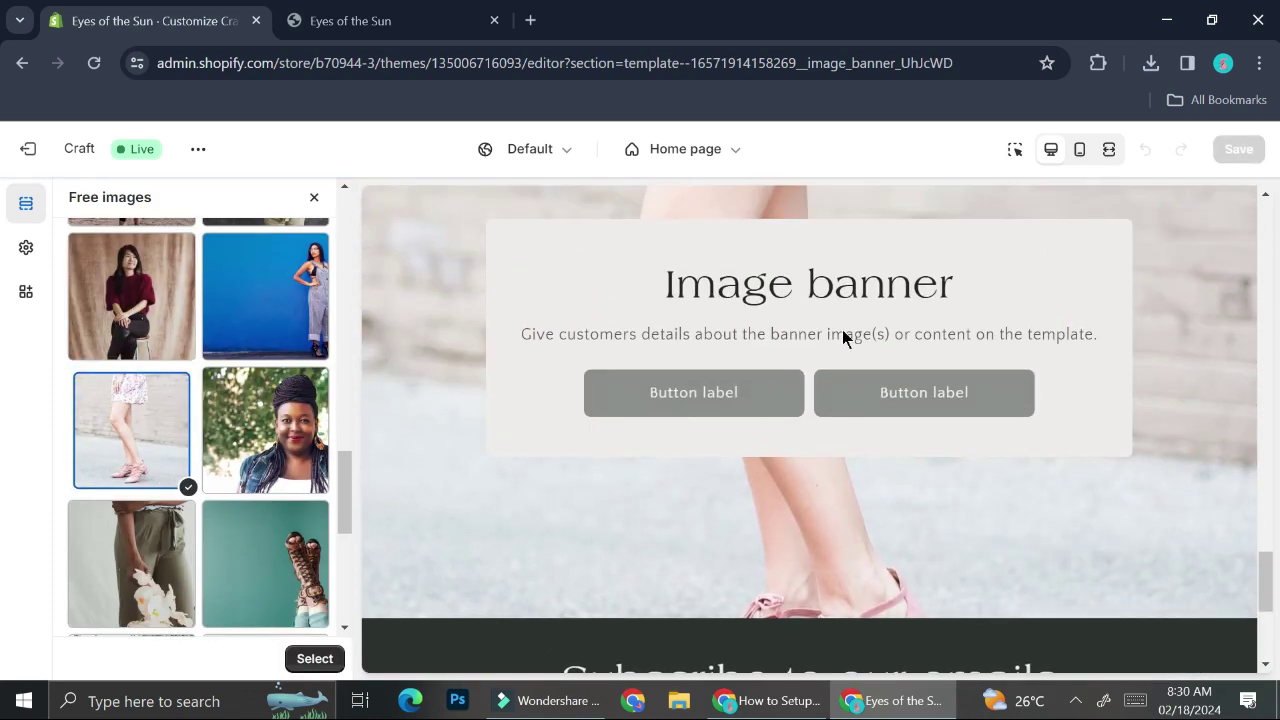
pyautogui.click(314, 197)
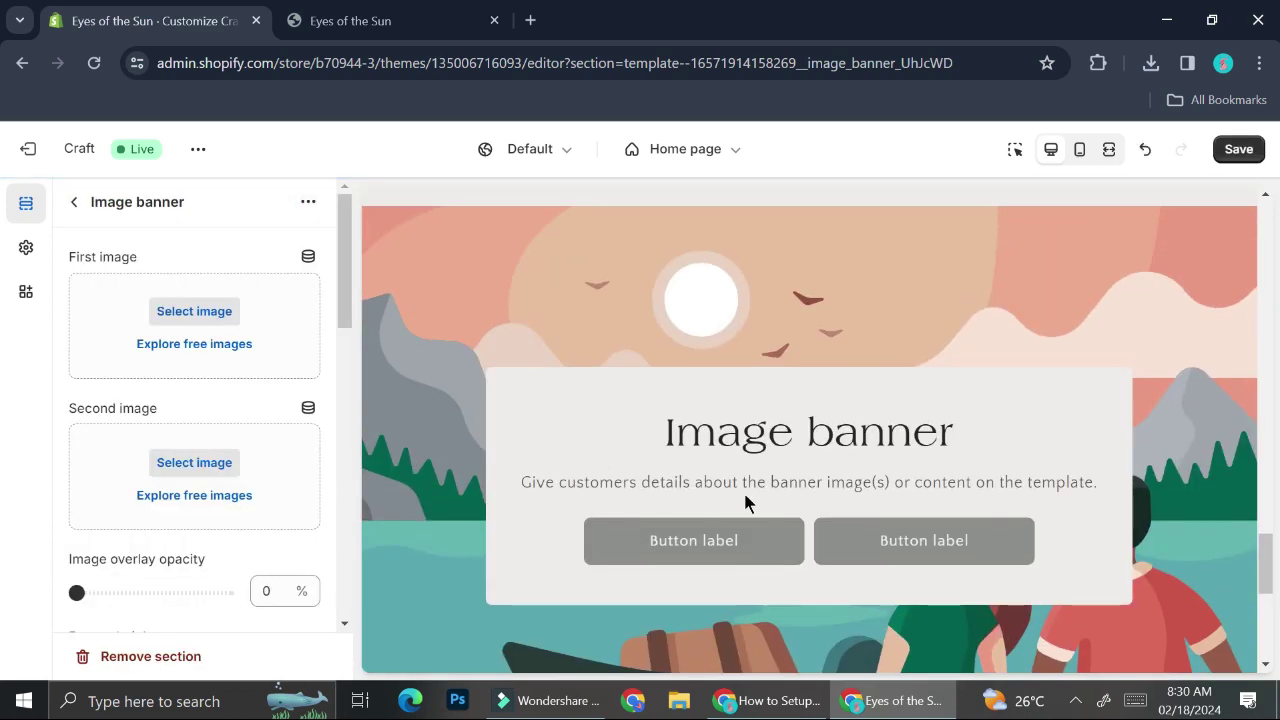
pyautogui.scroll(-2, 255, 449)
pyautogui.click(76, 203)
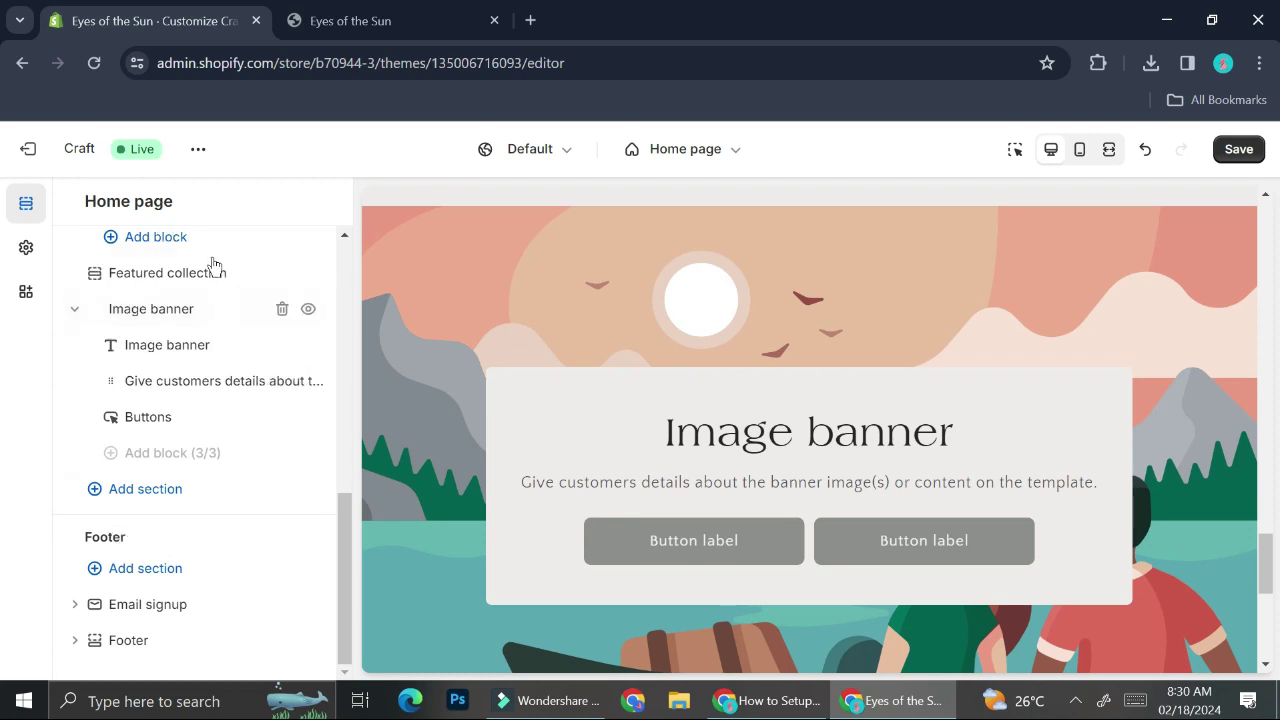
# - Delete the Image banner's heading, text and buttons blocks, and remove the Image banner section itself
pyautogui.click(282, 346)
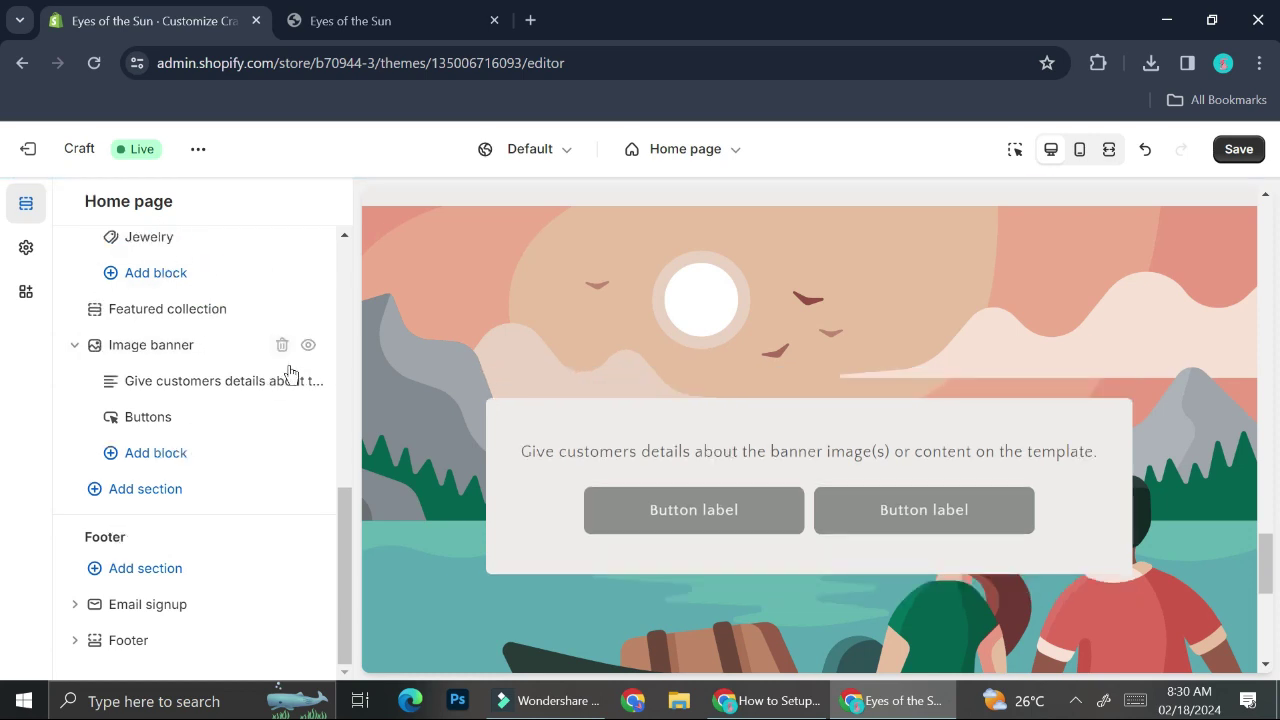
pyautogui.click(281, 383)
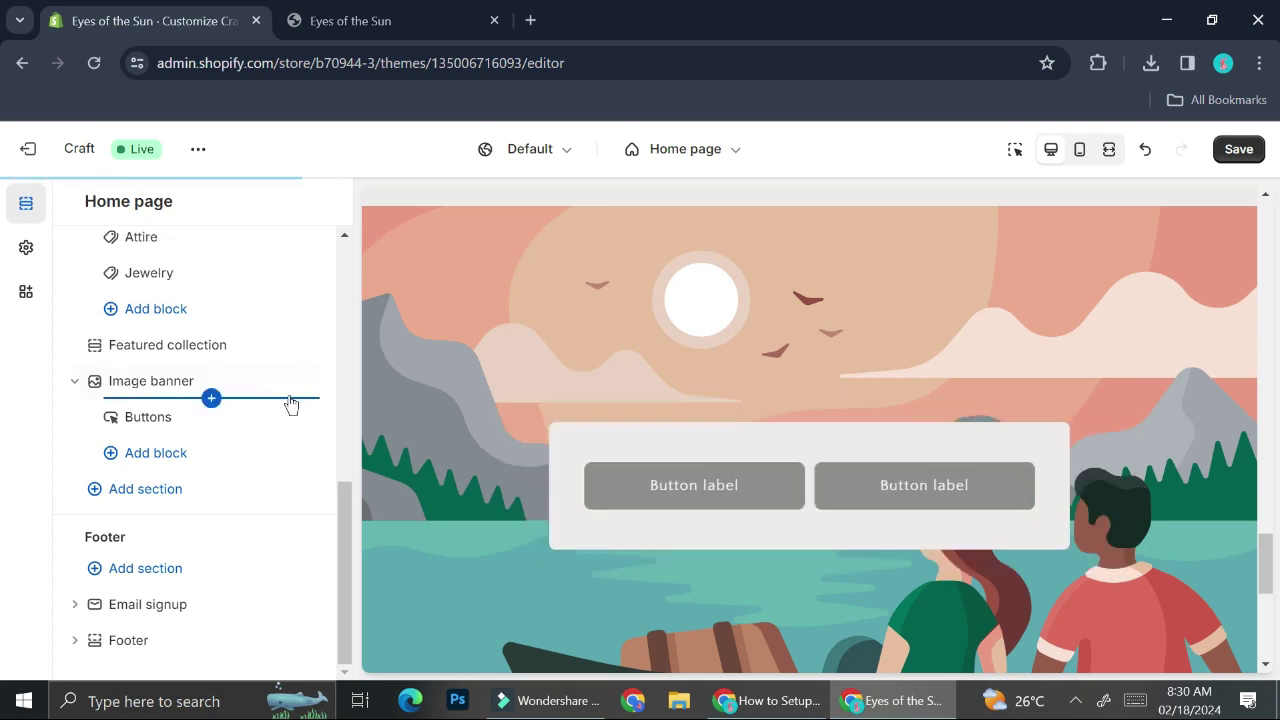
pyautogui.click(281, 419)
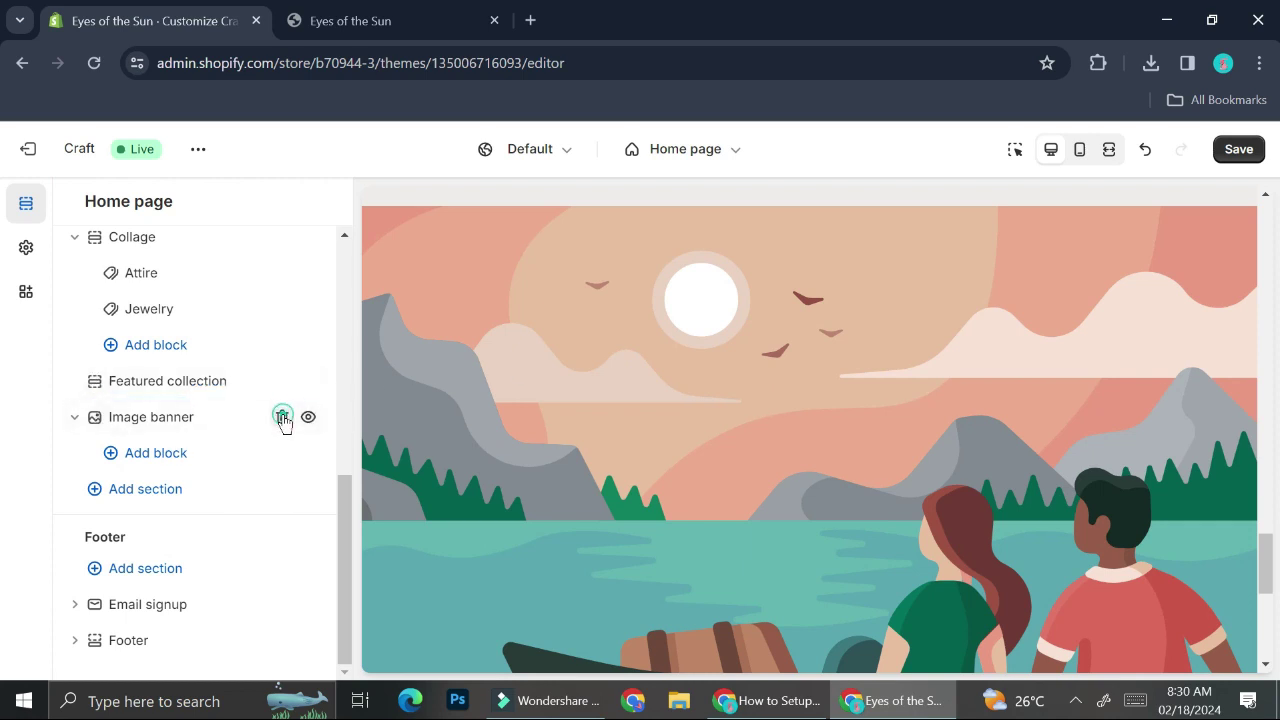
pyautogui.click(283, 417)
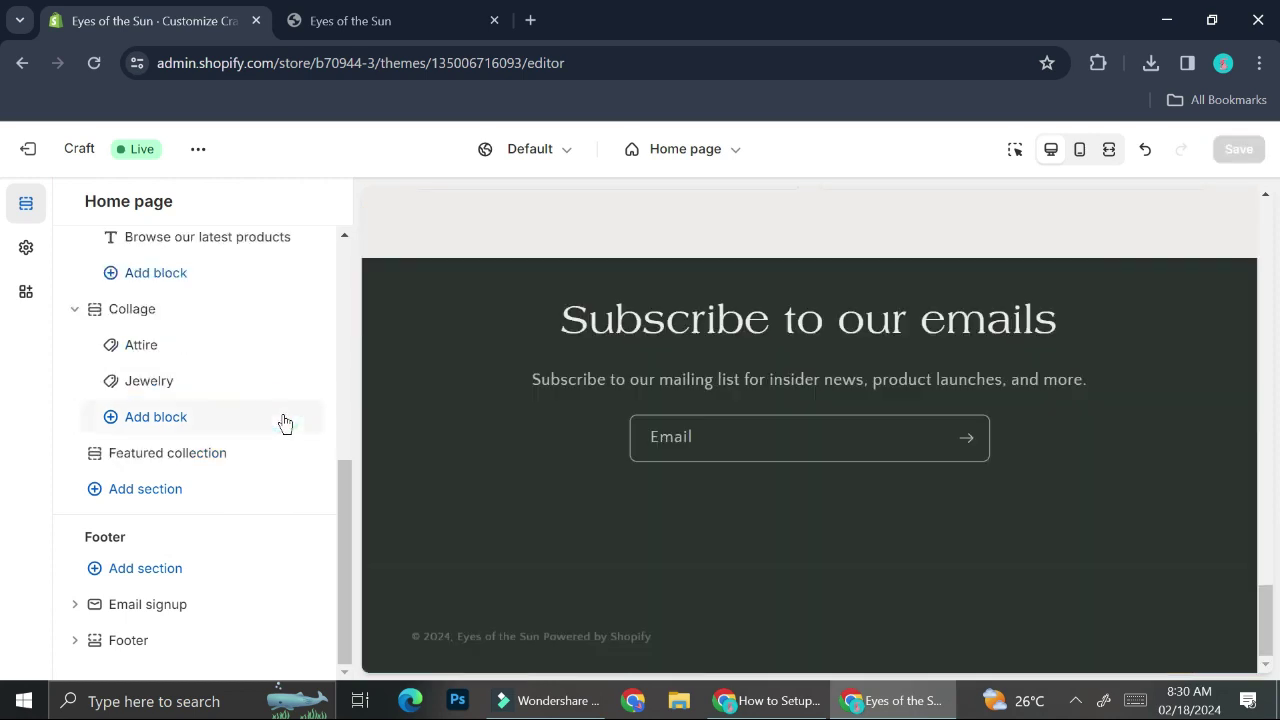
# - Review the footer's Email signup section, including its color scheme, full-width option, padding and content blocks
pyautogui.click(160, 605)
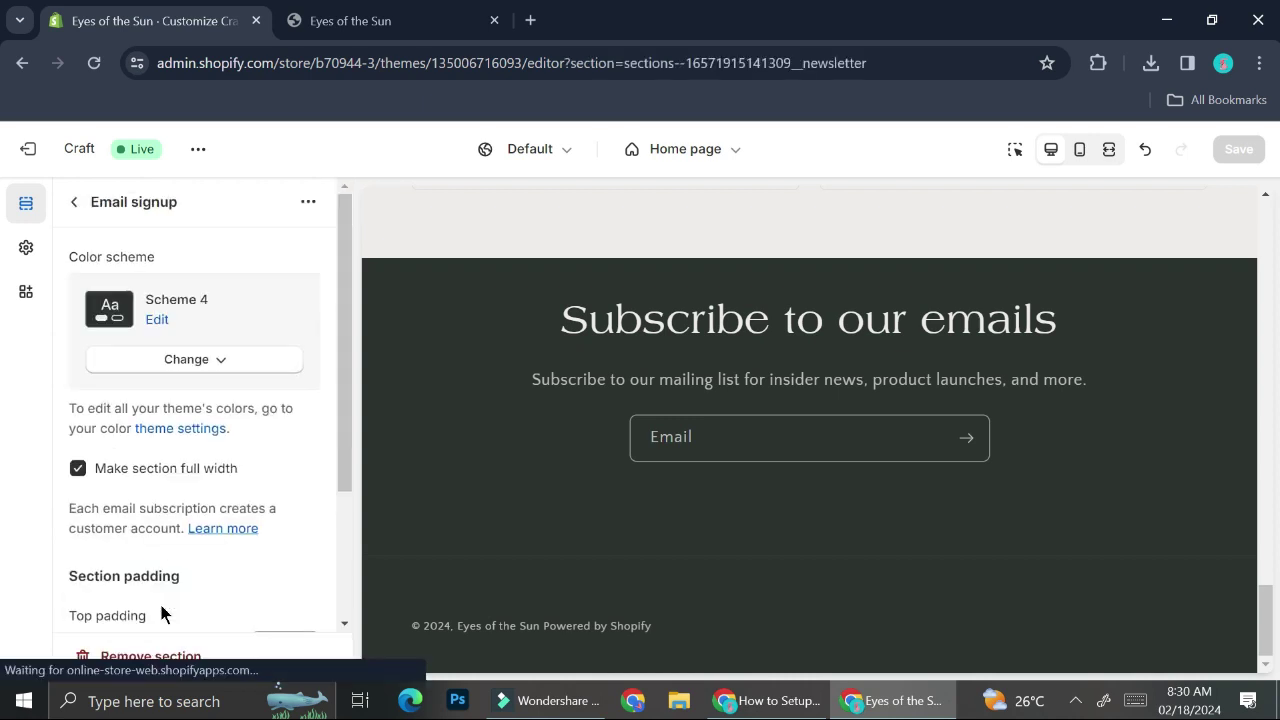
pyautogui.scroll(-2, 157, 590)
pyautogui.scroll(2, 157, 590)
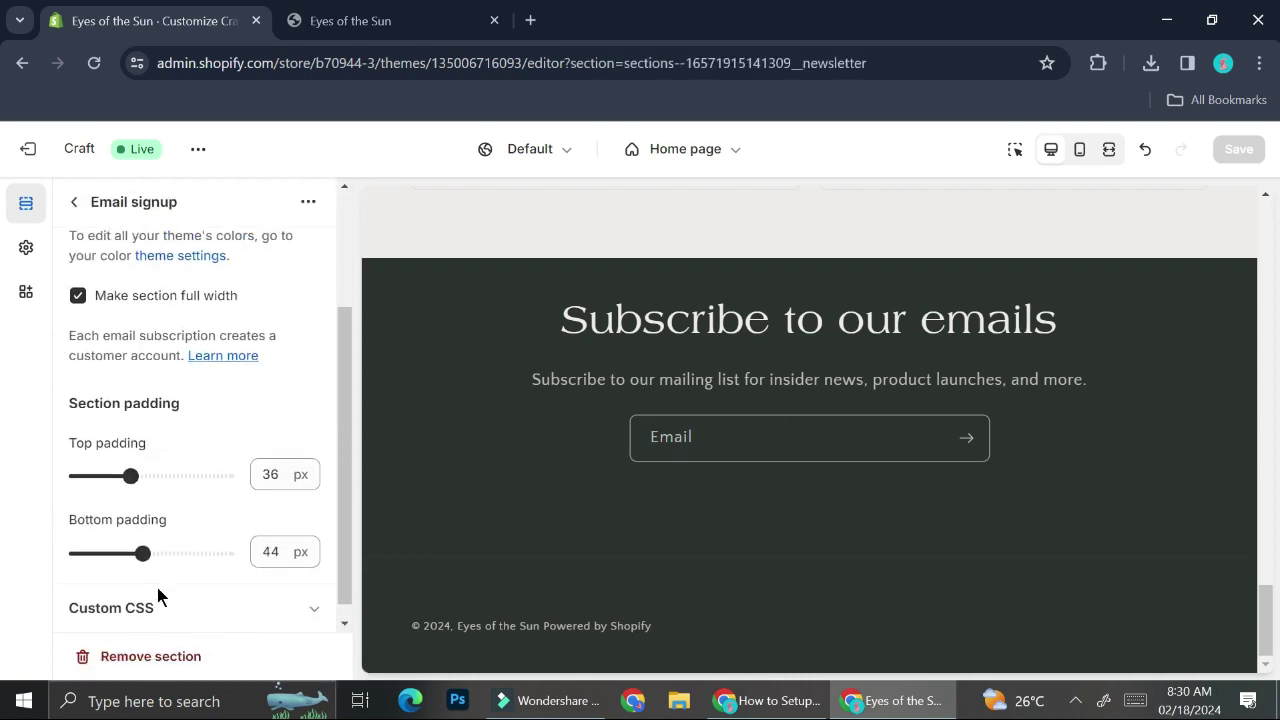
pyautogui.click(73, 201)
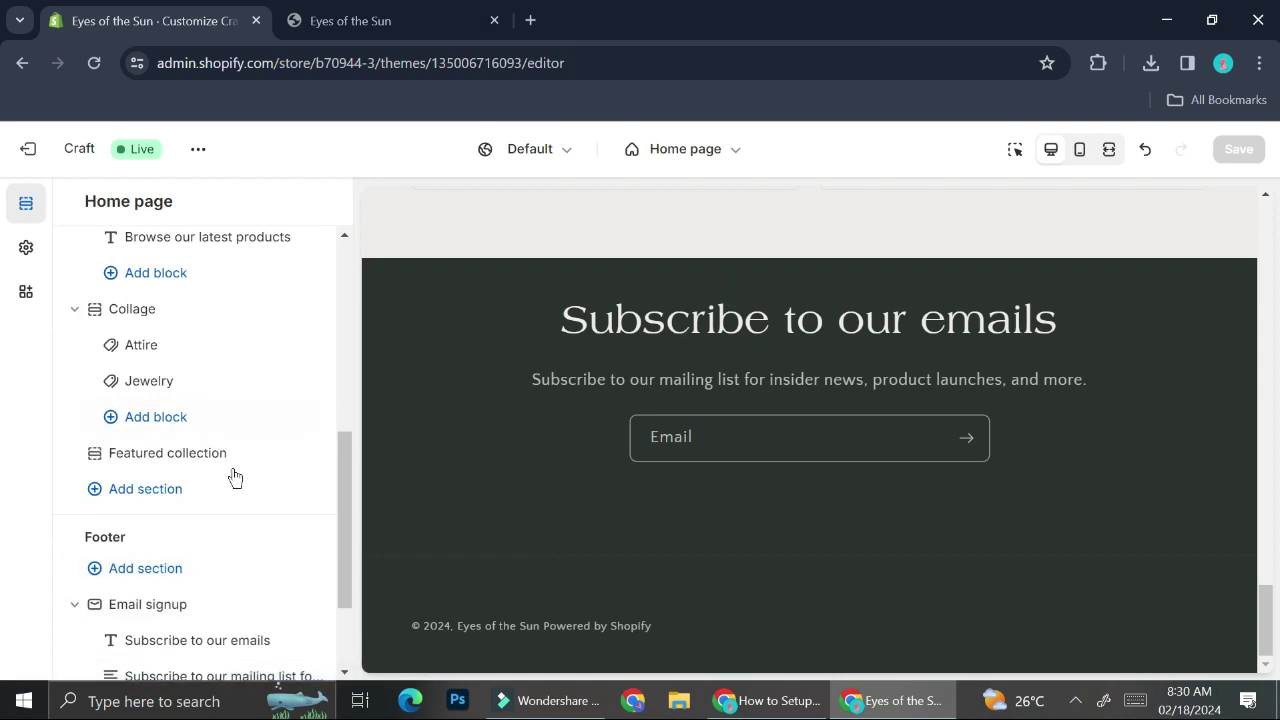
pyautogui.scroll(-3, 235, 477)
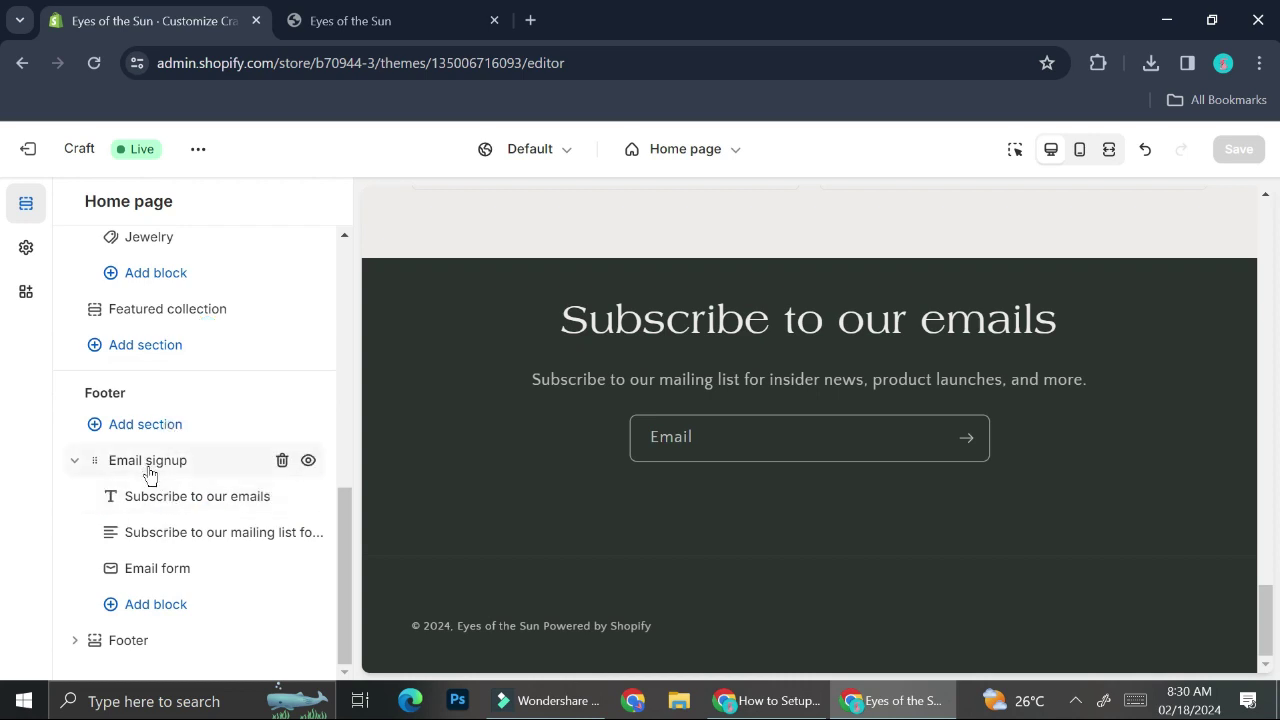
pyautogui.moveTo(177, 522)
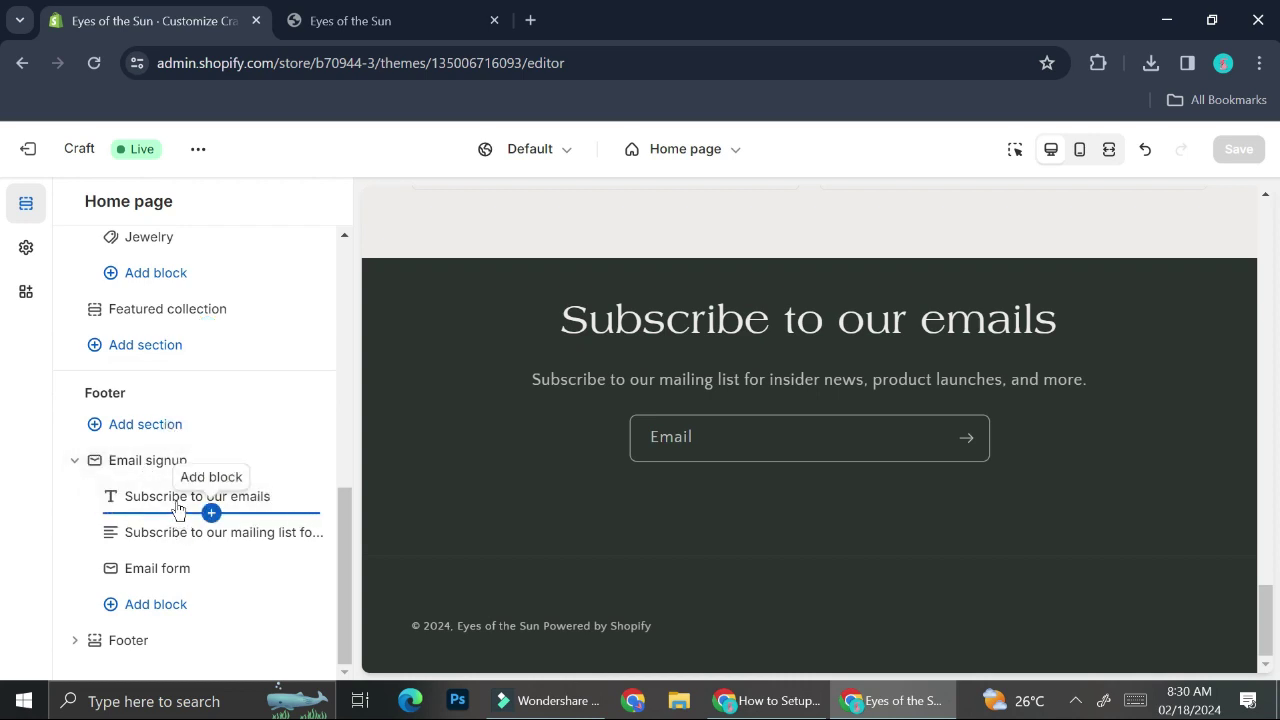
# - Switch the theme editor from the home page to the Default product template
pyautogui.click(712, 148)
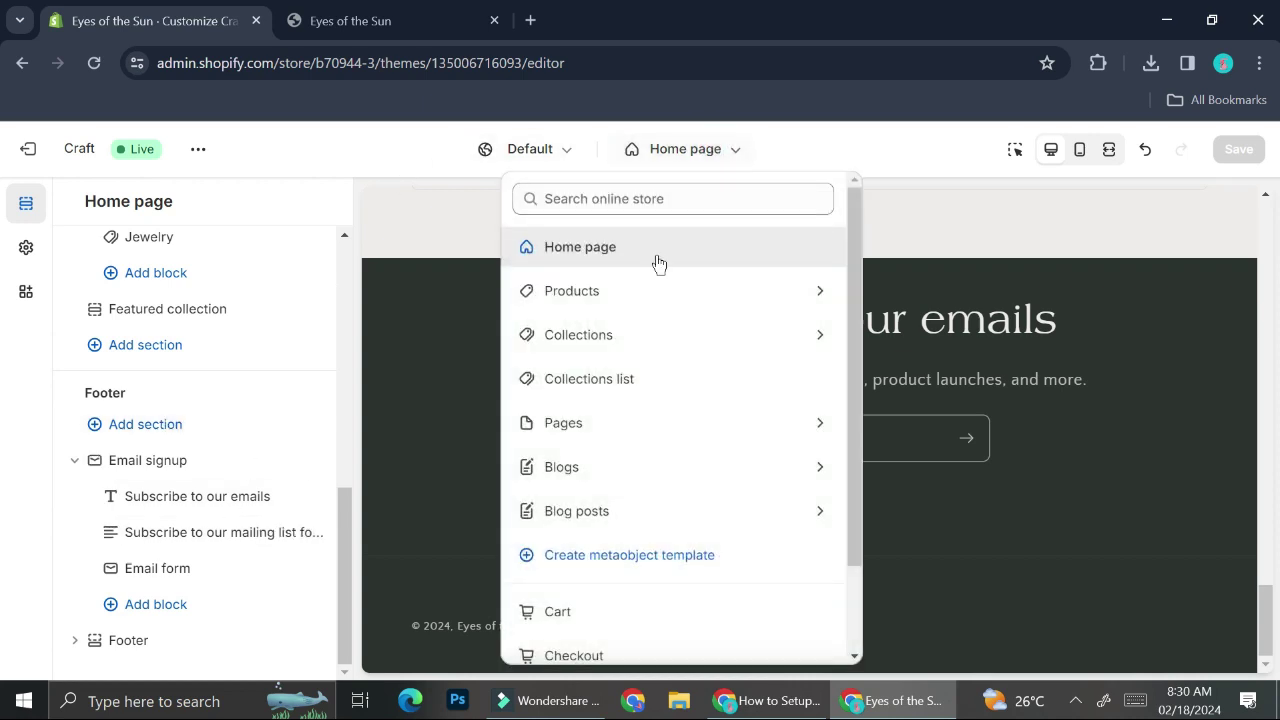
pyautogui.click(649, 292)
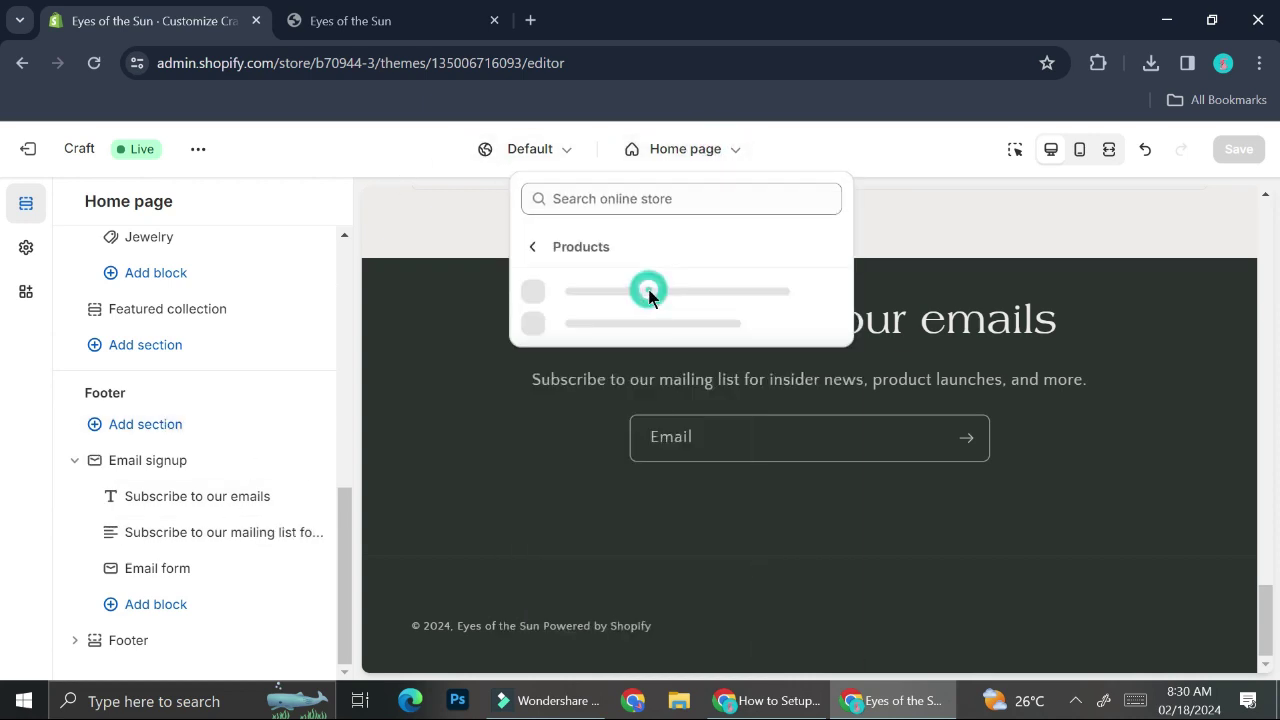
pyautogui.click(628, 297)
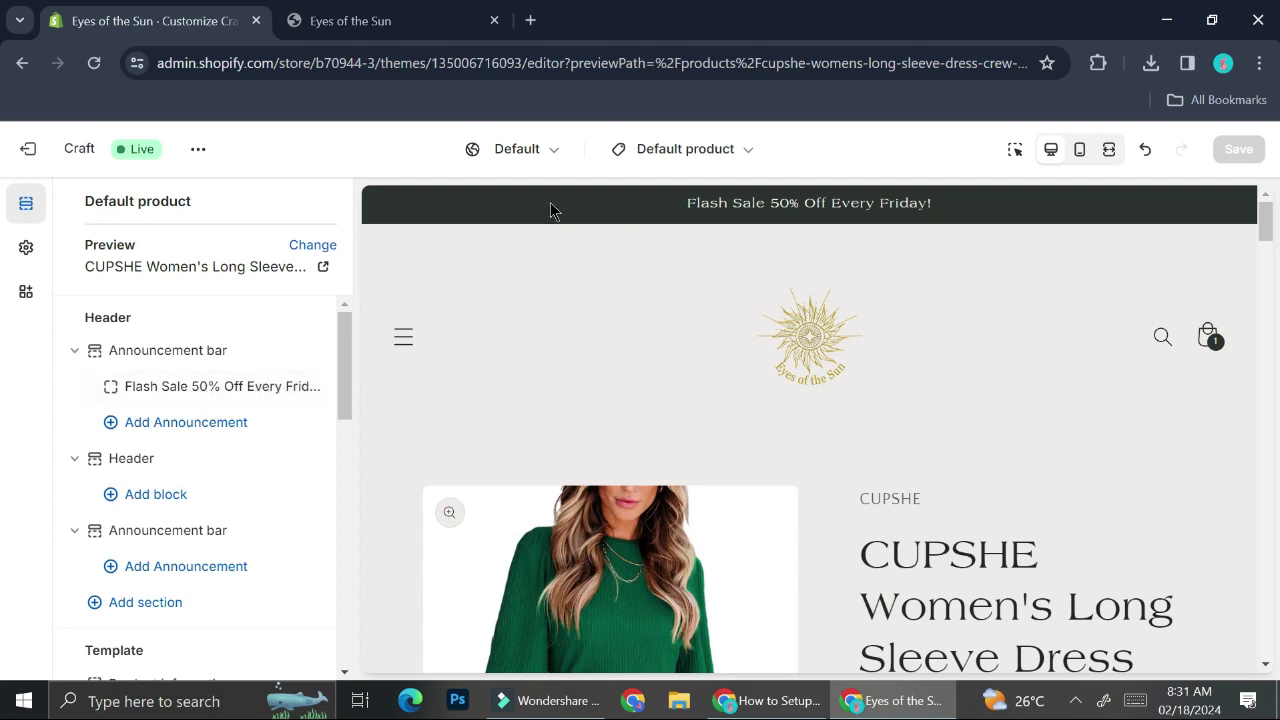
# - Look through the header sections and Product information blocks of the Default product template
pyautogui.moveTo(149, 456)
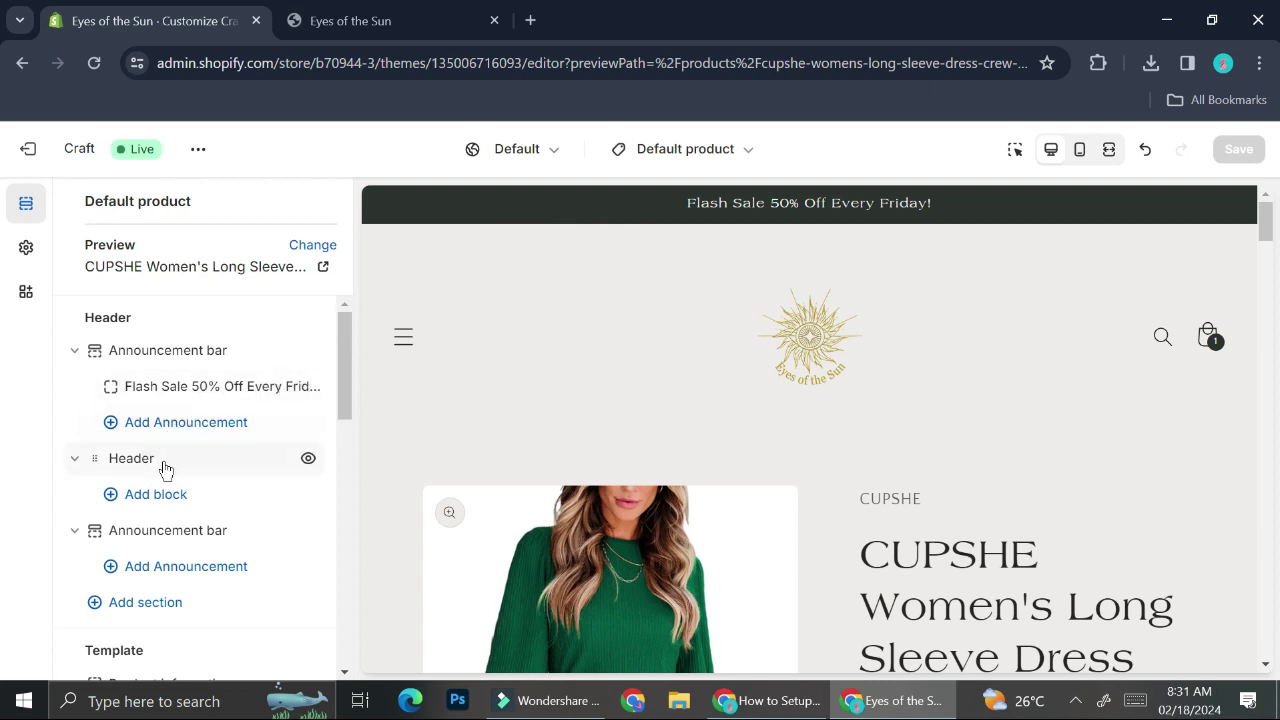
pyautogui.scroll(-2, 164, 468)
pyautogui.scroll(-1, 163, 466)
pyautogui.scroll(1, 181, 432)
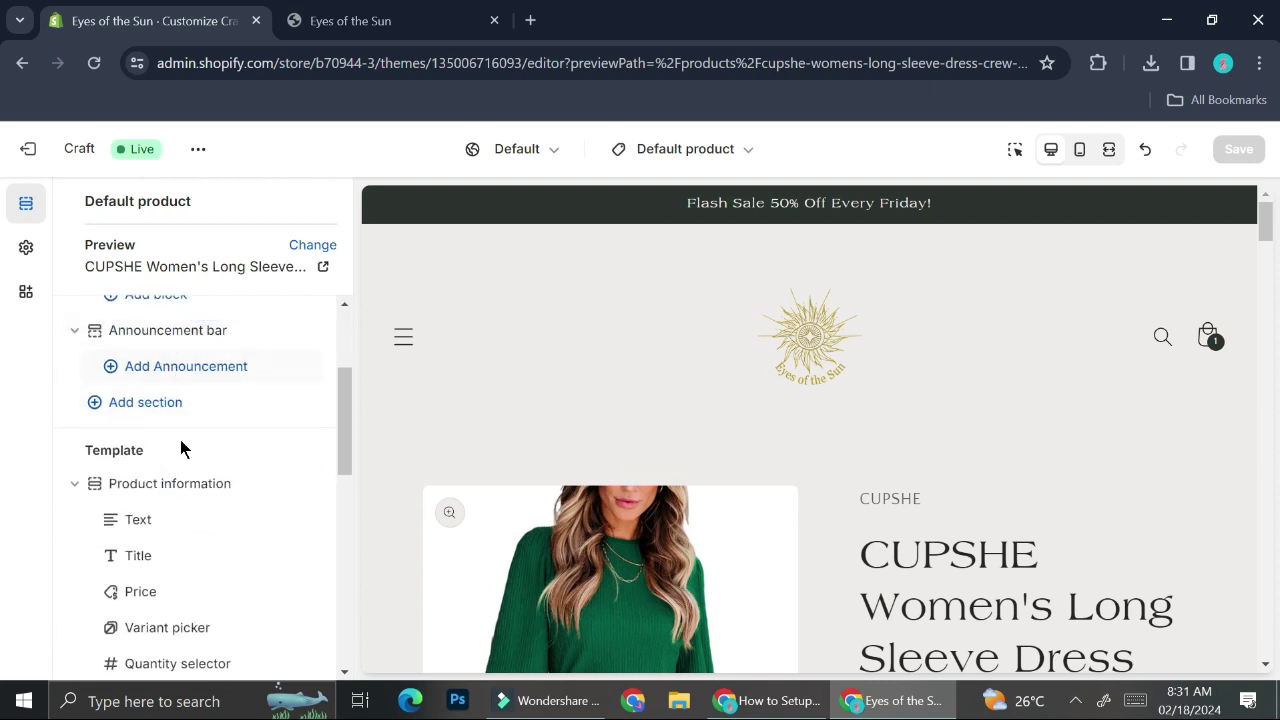
pyautogui.scroll(-1, 183, 451)
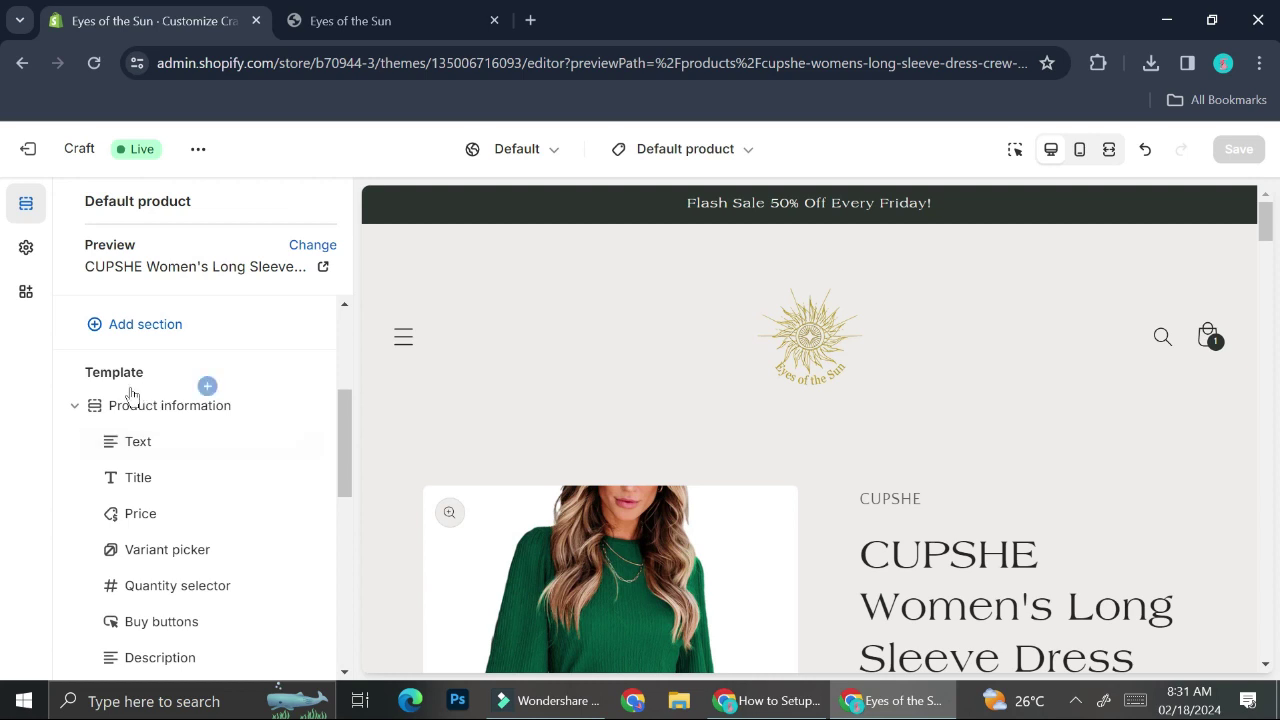
pyautogui.scroll(-2, 151, 628)
pyautogui.scroll(3, 165, 520)
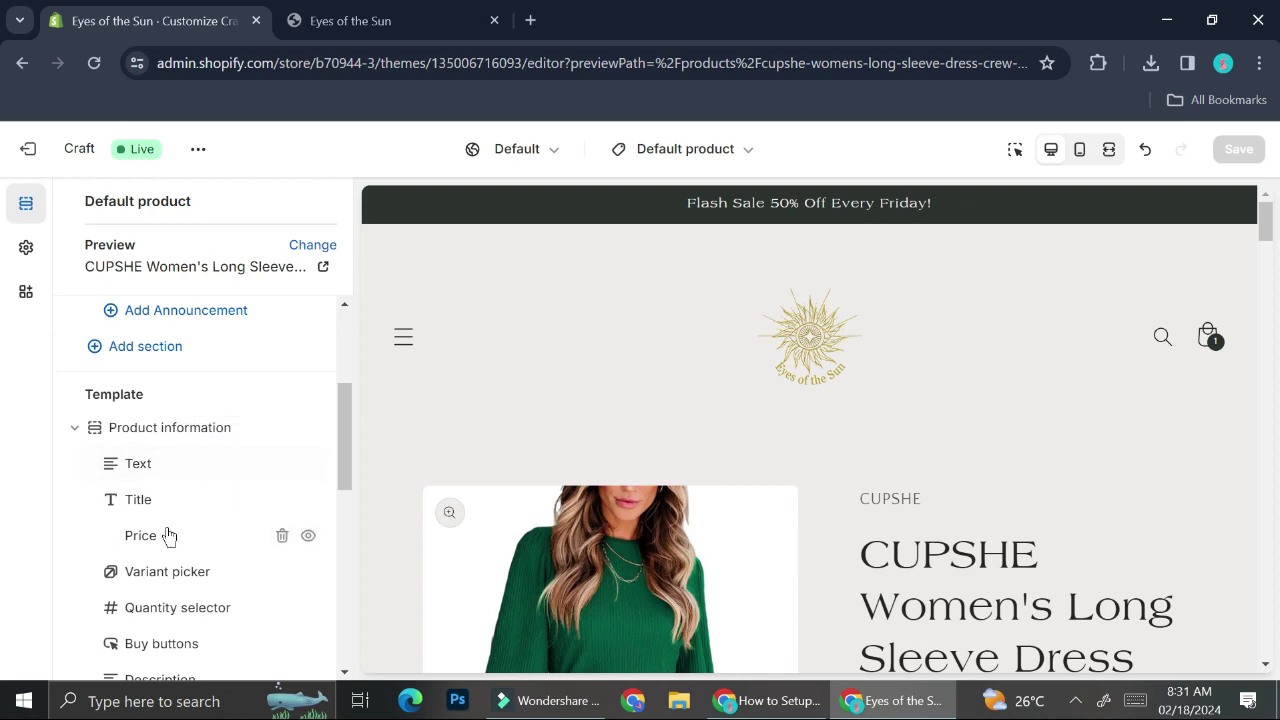
# - Try the Small desktop media width in the Product information section and look over its other media settings
pyautogui.click(170, 427)
pyautogui.scroll(1, 171, 465)
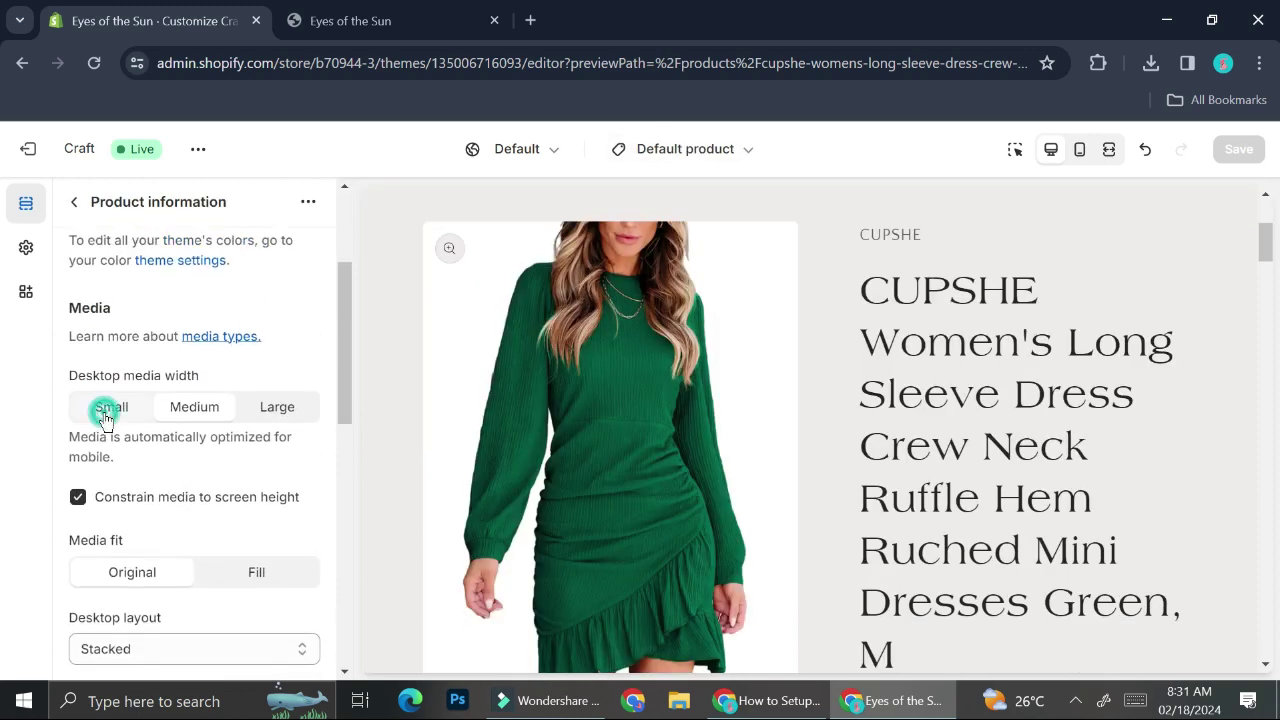
pyautogui.click(106, 412)
pyautogui.scroll(2, 194, 440)
pyautogui.scroll(-3, 194, 440)
pyautogui.scroll(-1, 194, 440)
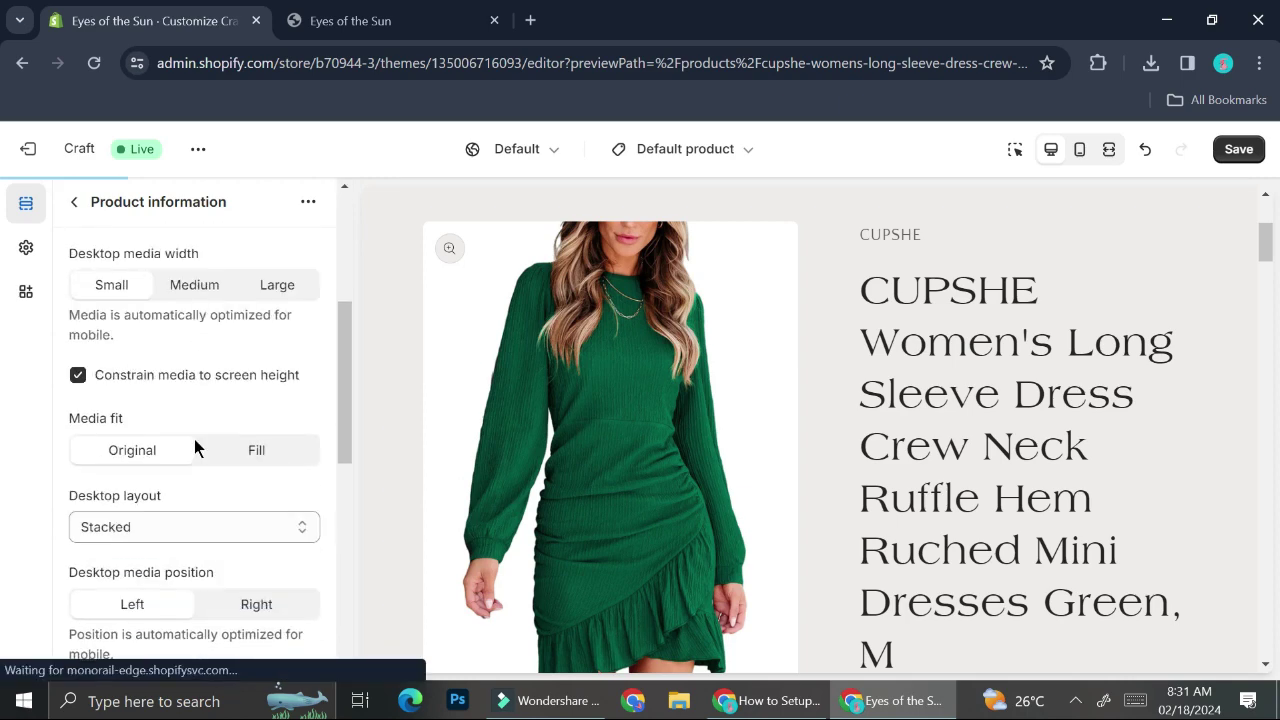
pyautogui.click(926, 236)
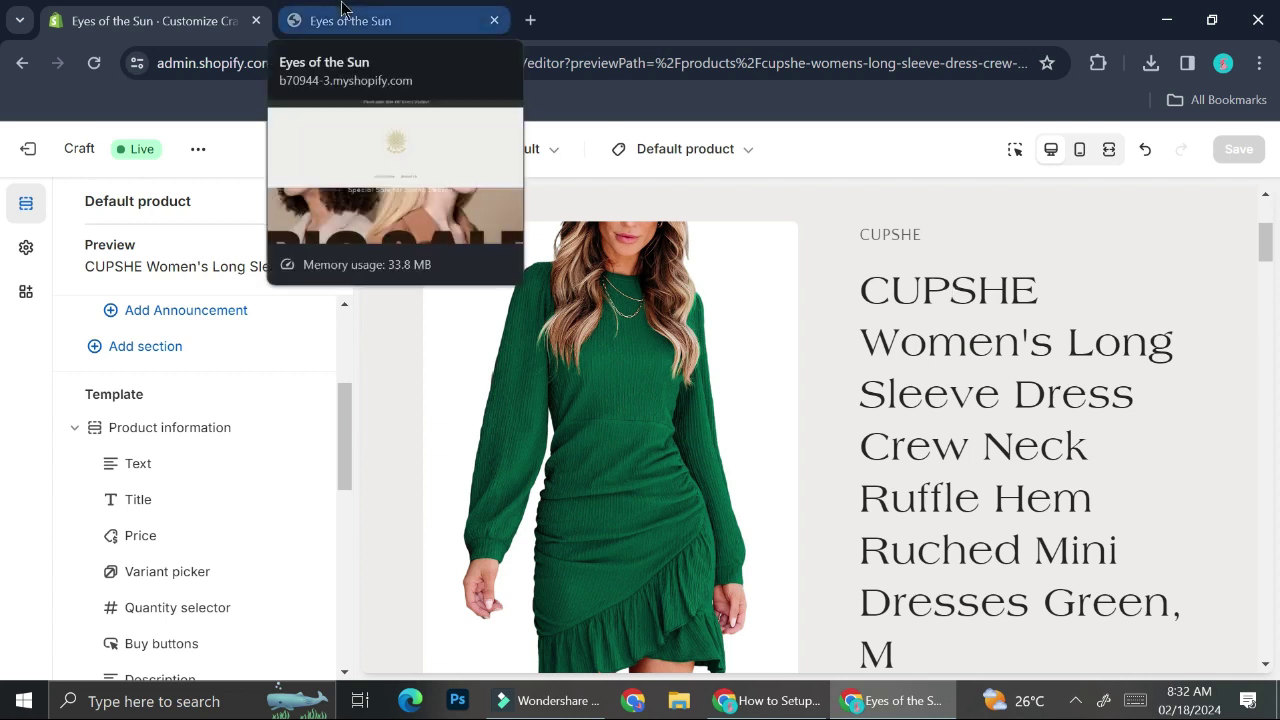
# - Exit the theme editor and look through the store's full product list in the Shopify admin
pyautogui.click(27, 160)
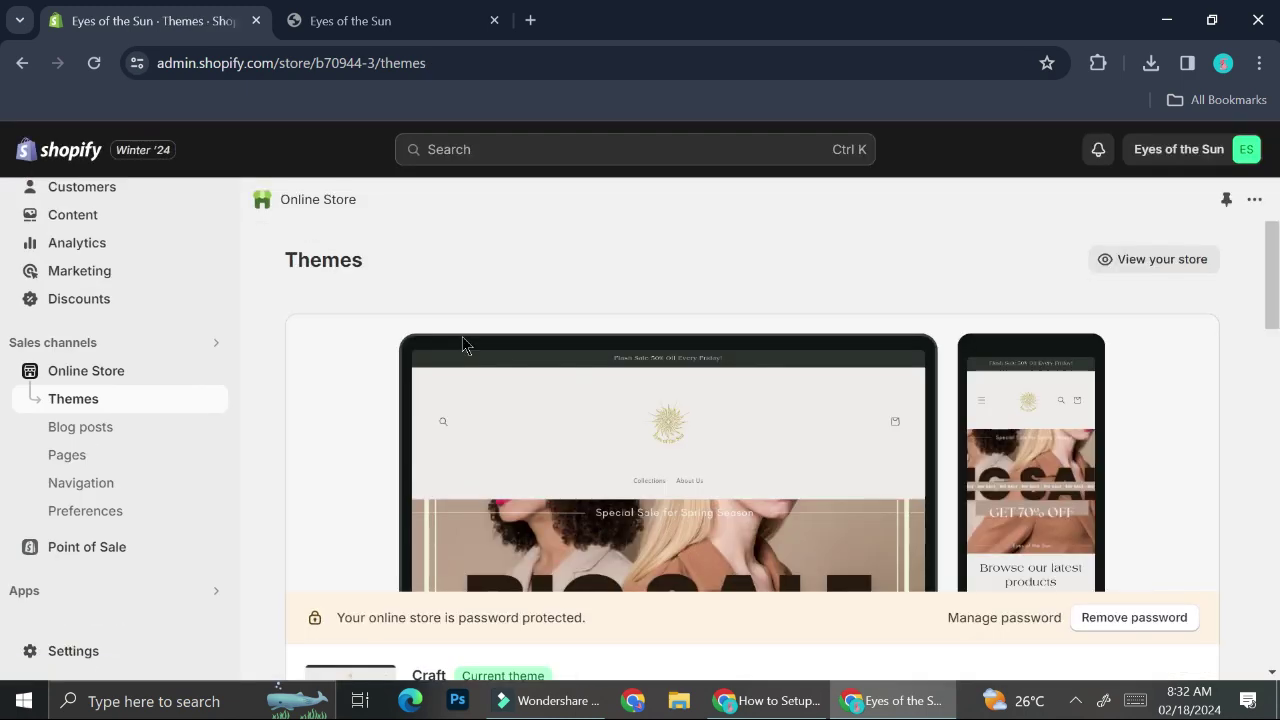
pyautogui.scroll(2, 63, 282)
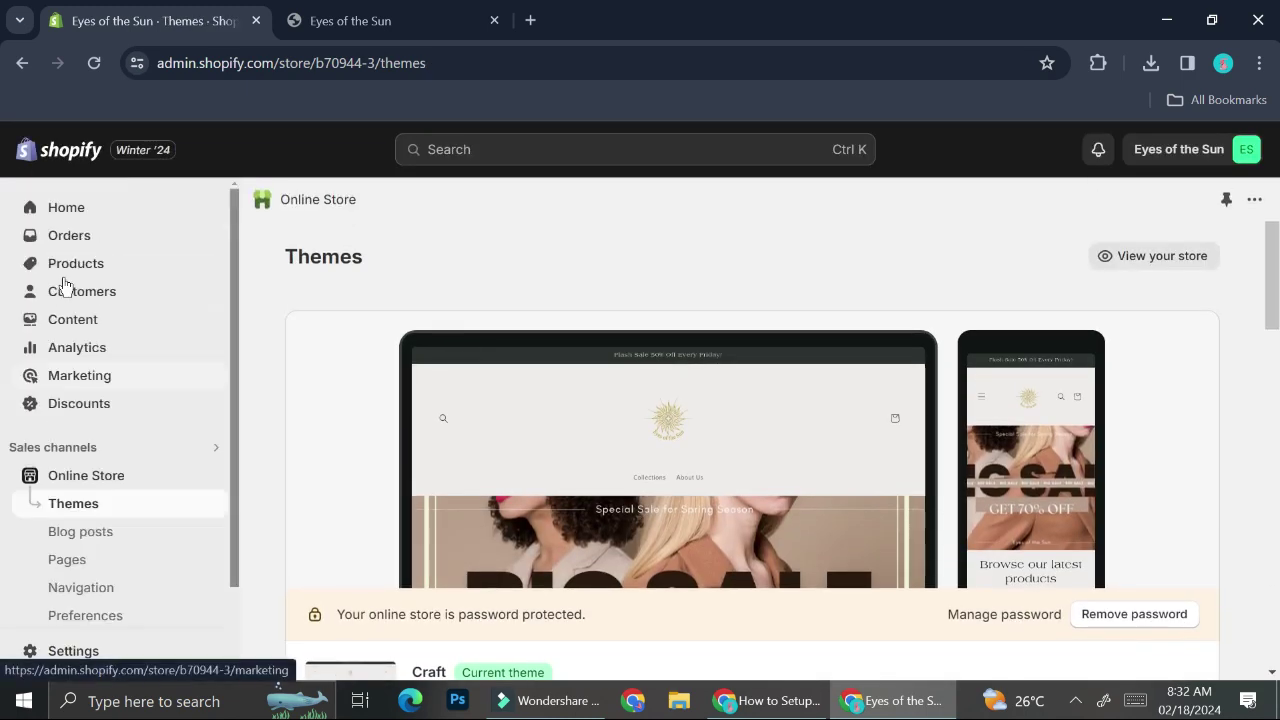
pyautogui.click(94, 268)
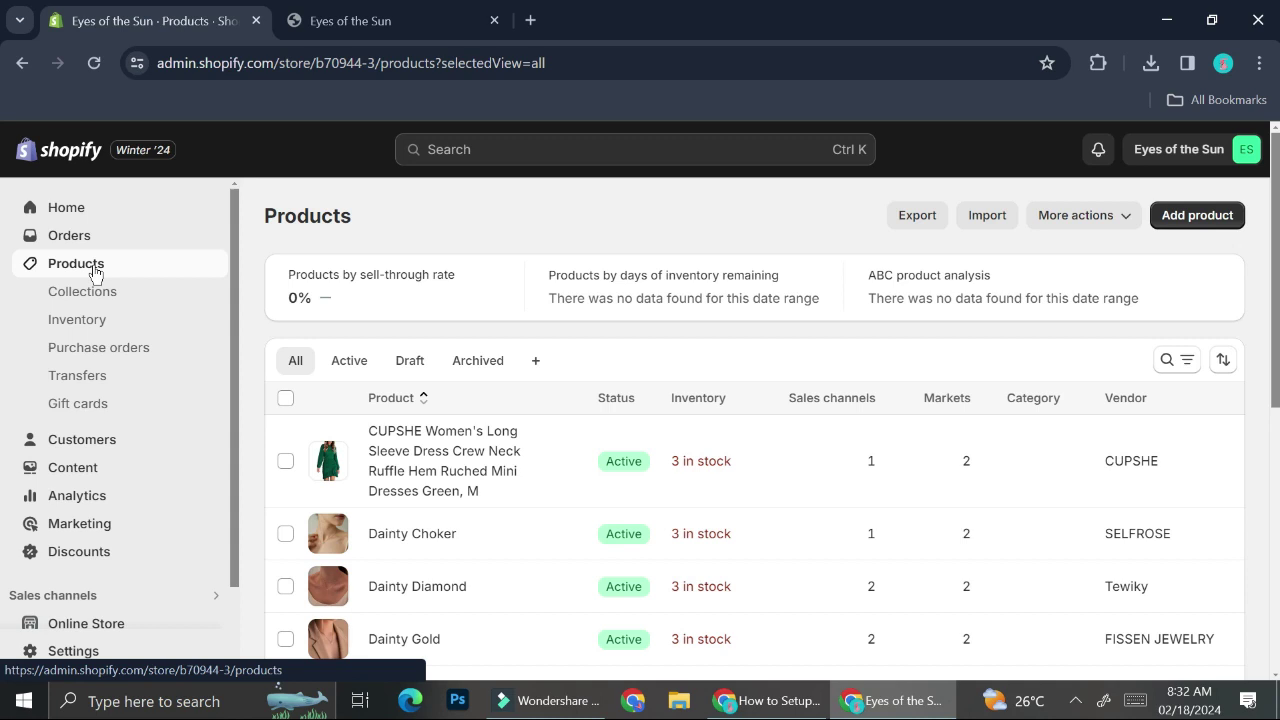
pyautogui.scroll(-1, 166, 531)
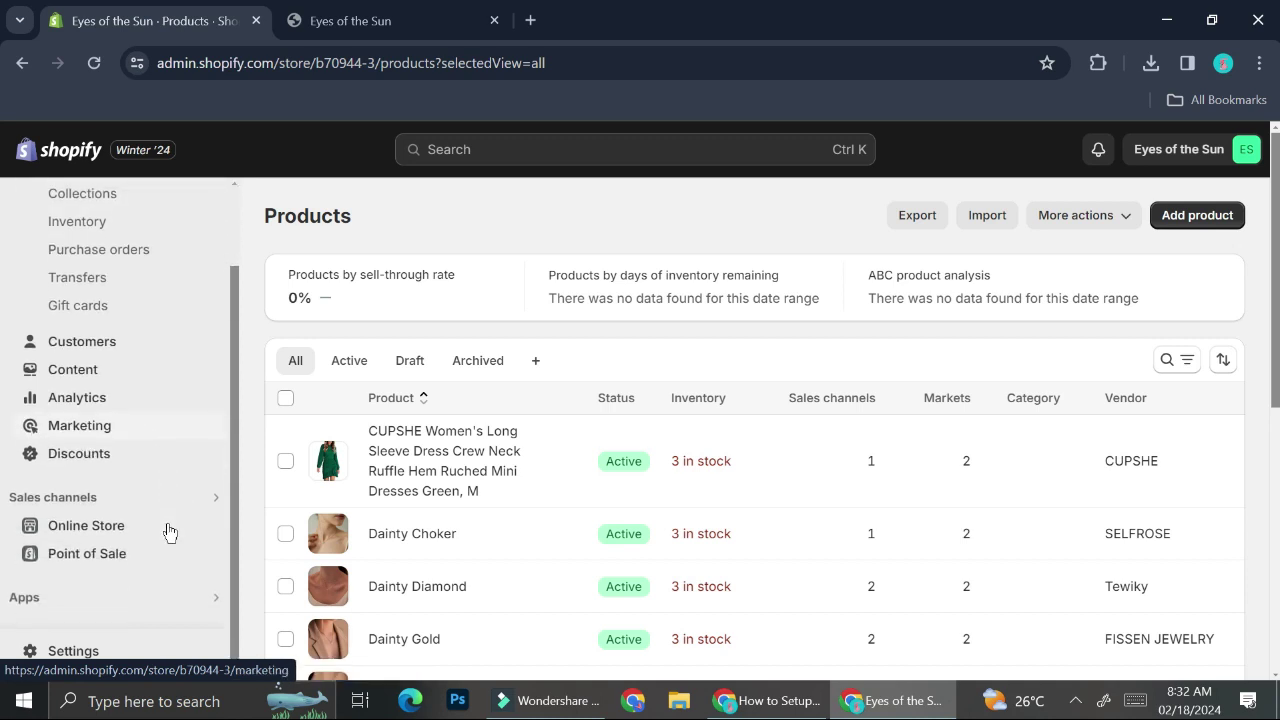
pyautogui.moveTo(168, 531)
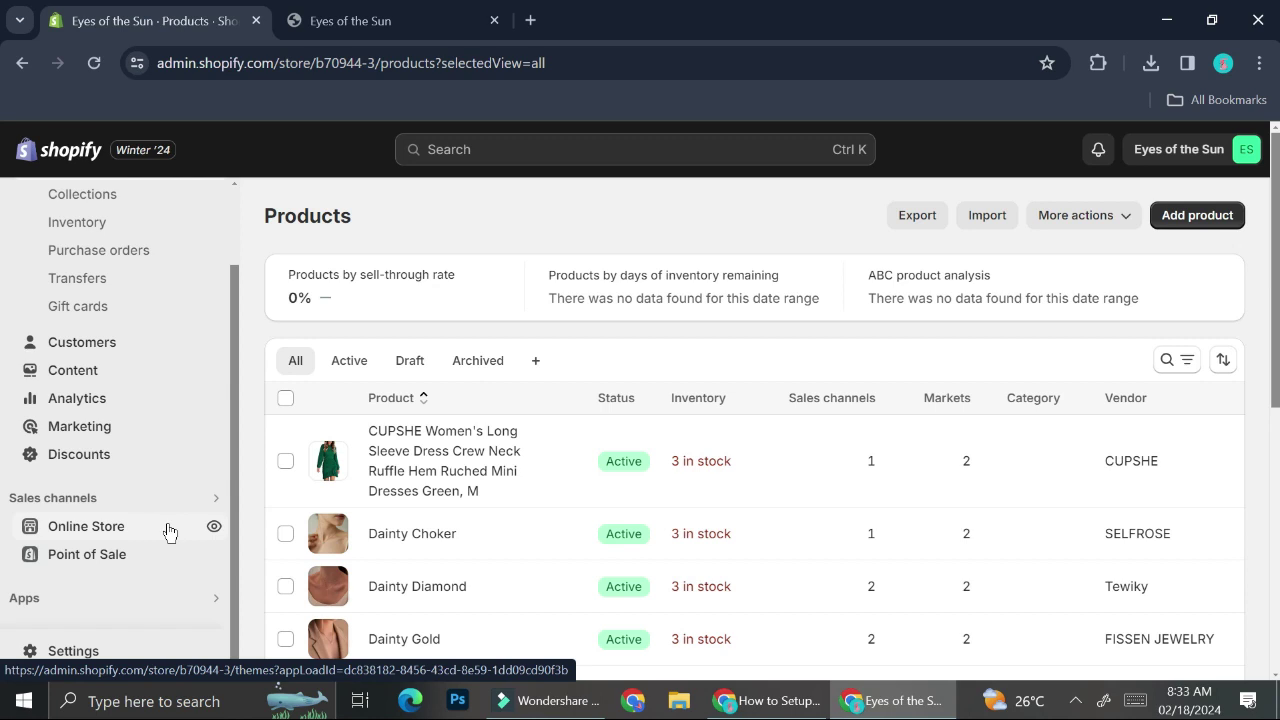
pyautogui.scroll(-3, 390, 590)
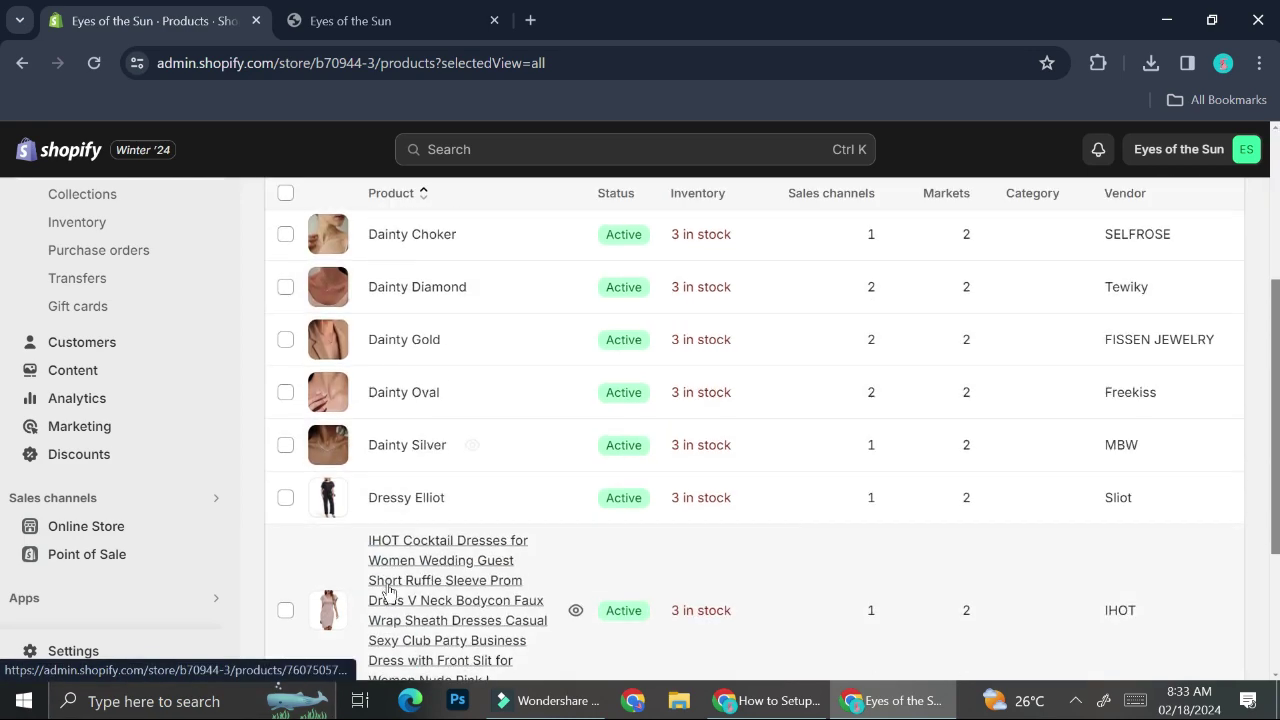
pyautogui.scroll(-1, 390, 592)
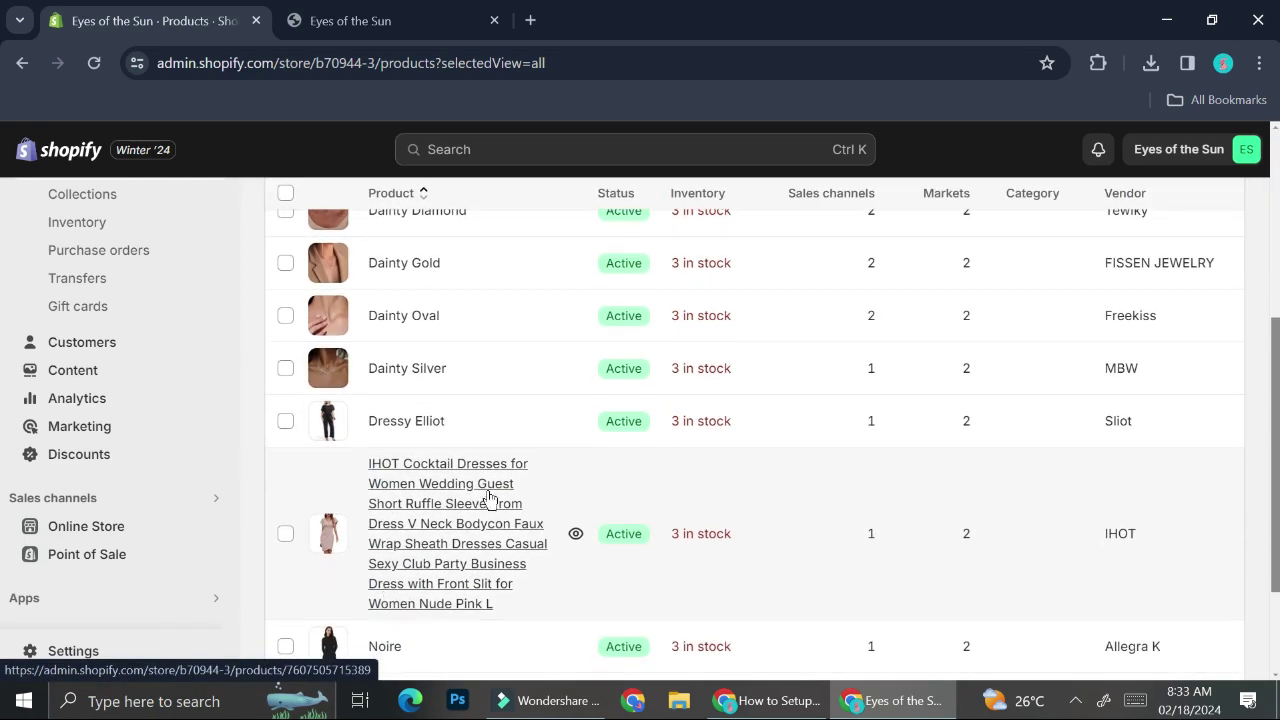
pyautogui.scroll(4, 489, 346)
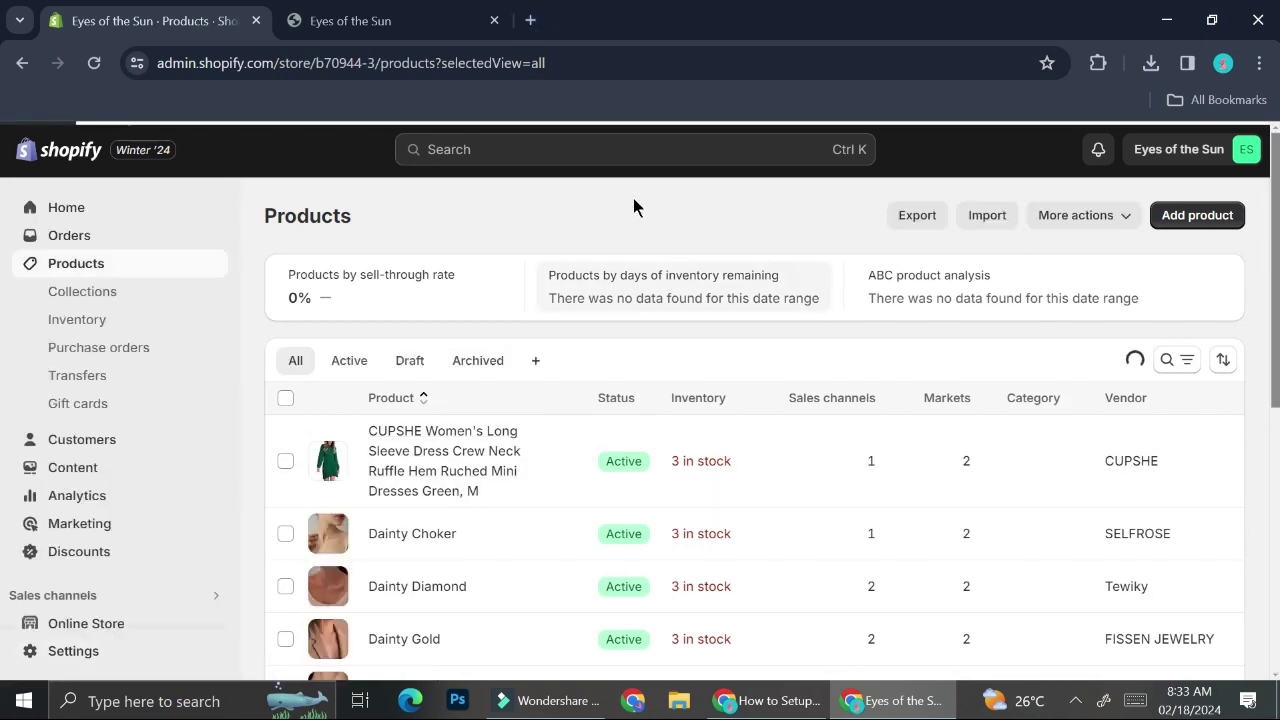
# - Search the Shopify admin for "spread" and open the Amazon Importer Spreadr App
pyautogui.click(623, 155)
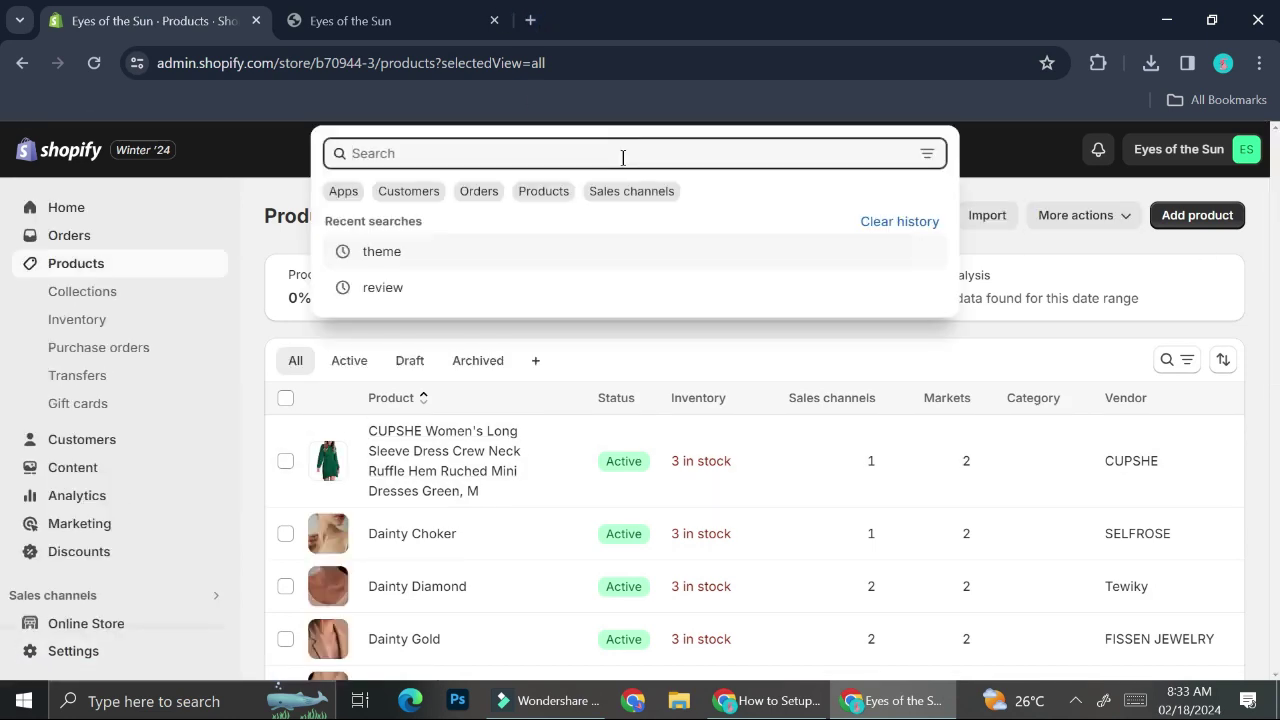
pyautogui.write('spread')
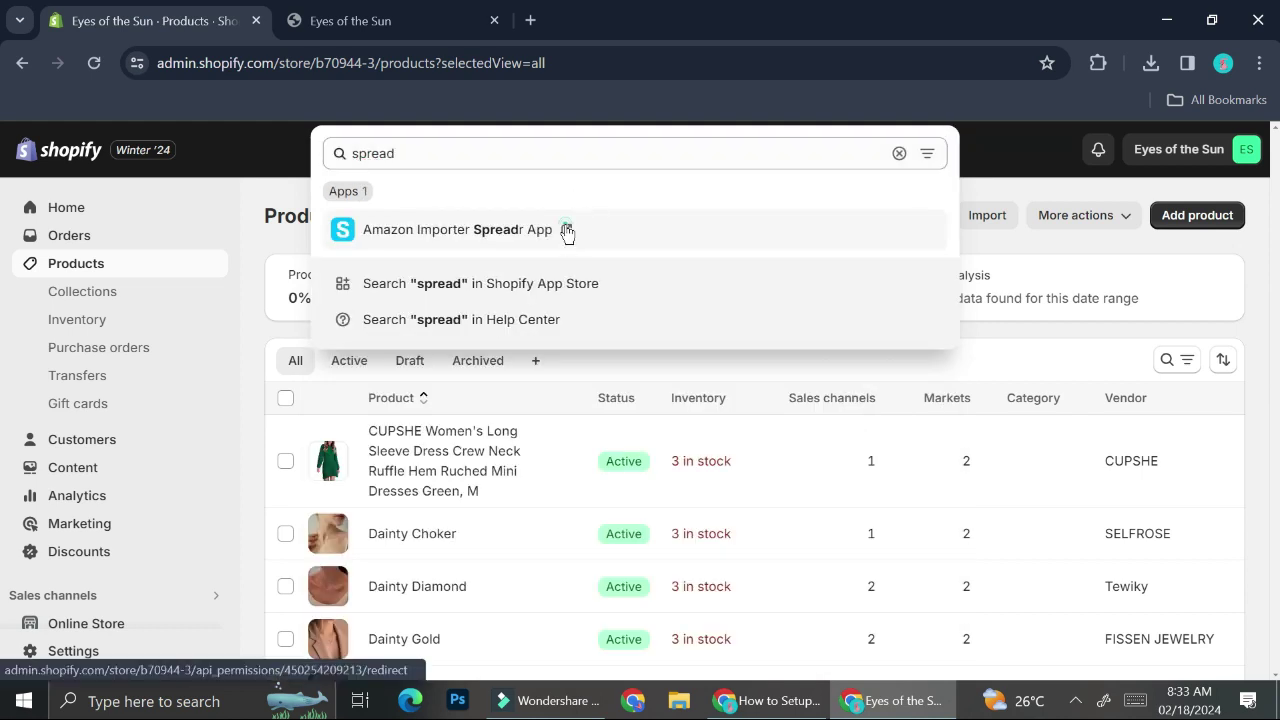
pyautogui.click(565, 227)
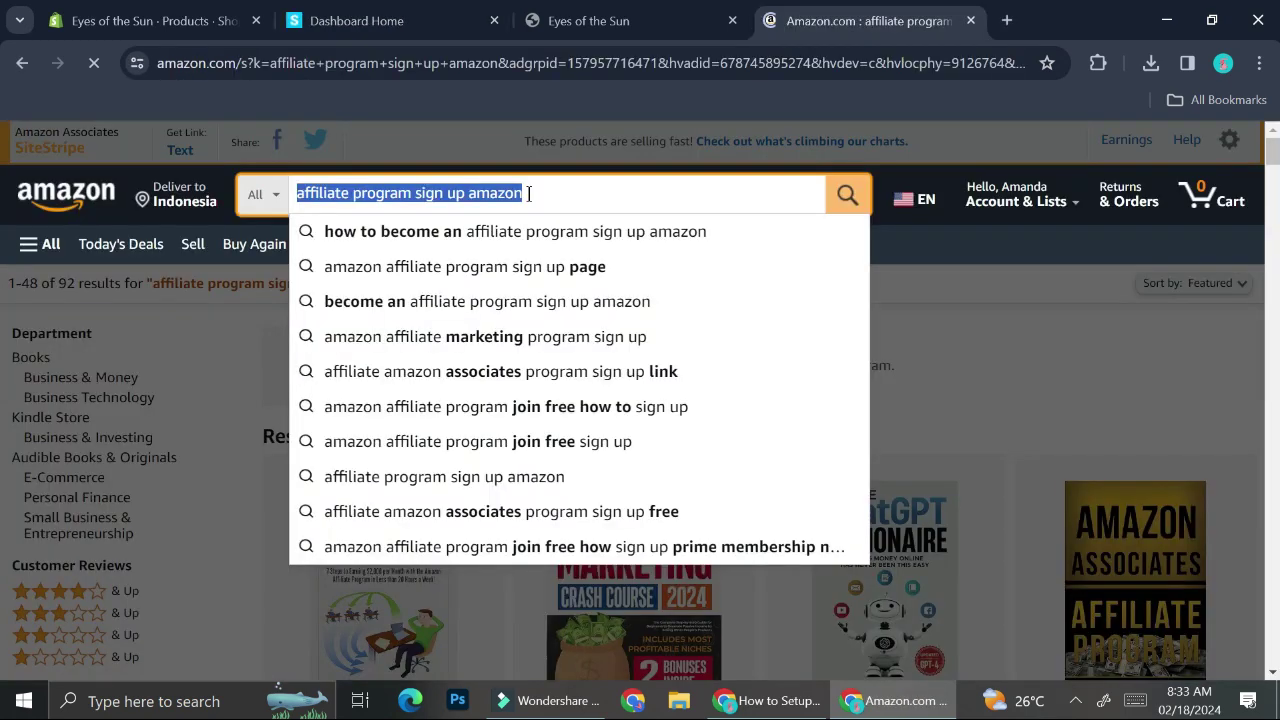
# - Search Amazon for "blouse" and open the Verdusa Women's Sleeveless Mock Neck Textured Tank Top listing
pyautogui.press('BackSpace')
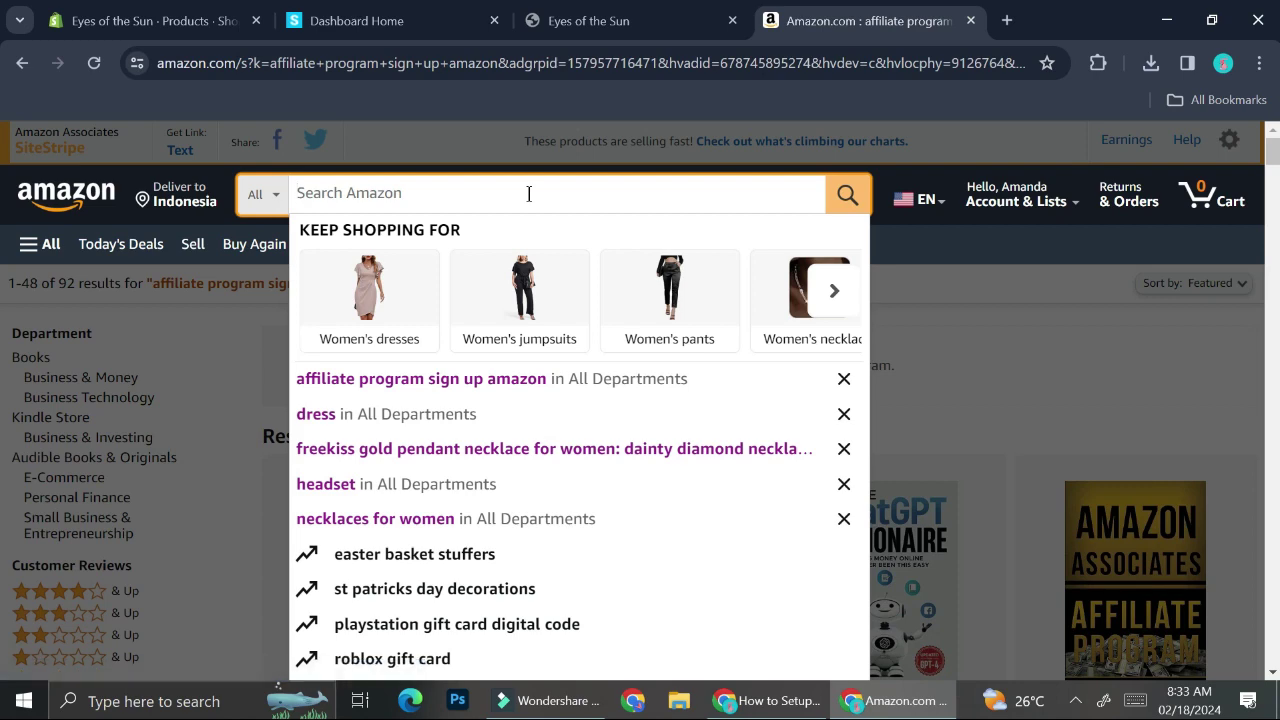
pyautogui.write('blouse')
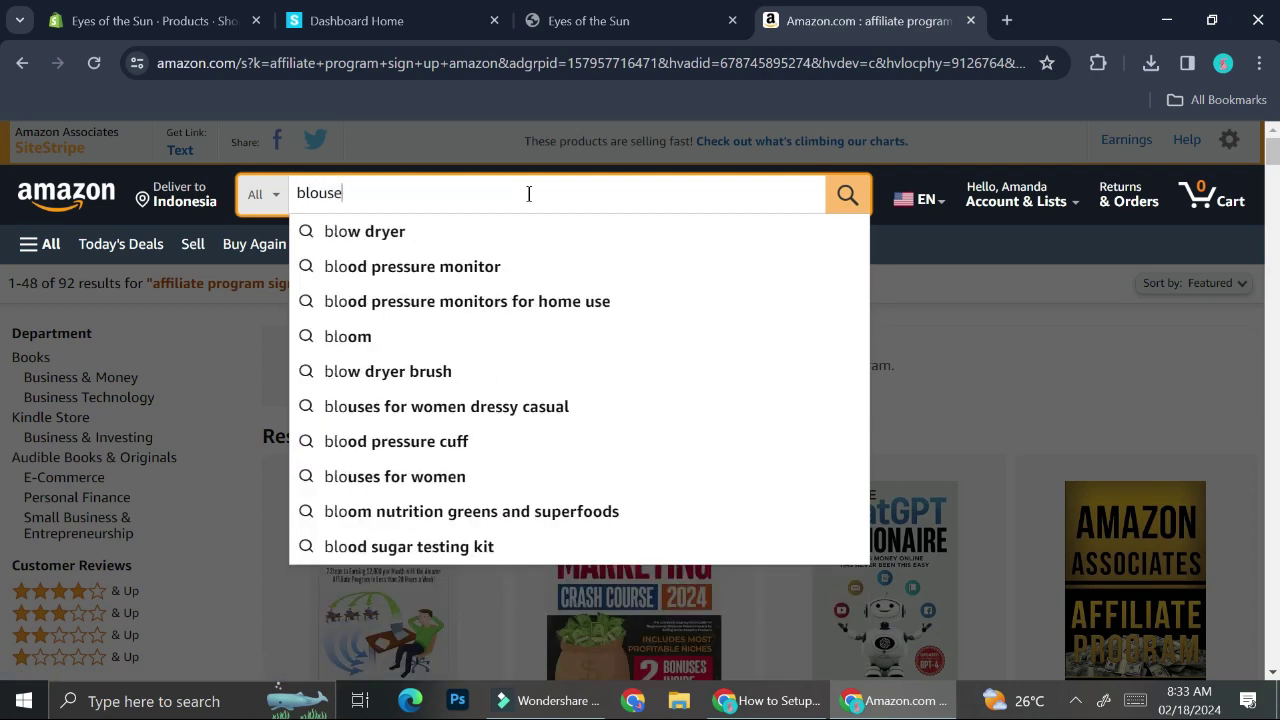
pyautogui.press('Return')
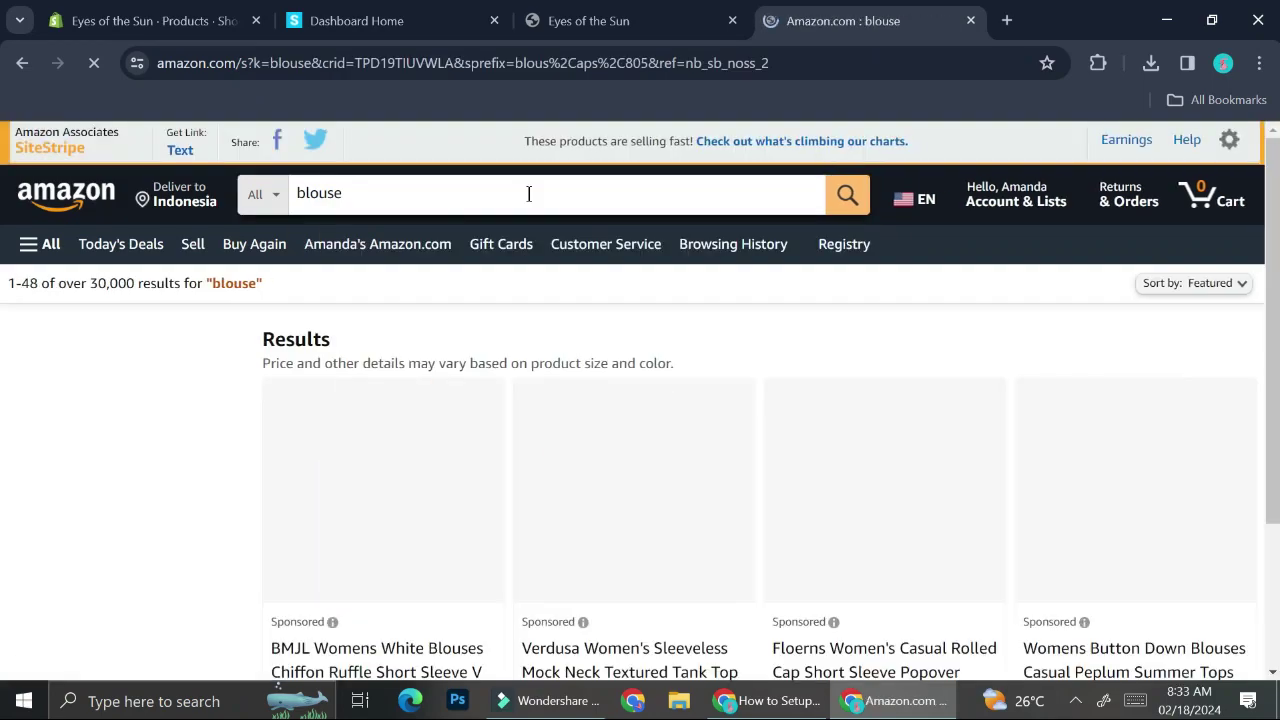
pyautogui.scroll(-5, 540, 449)
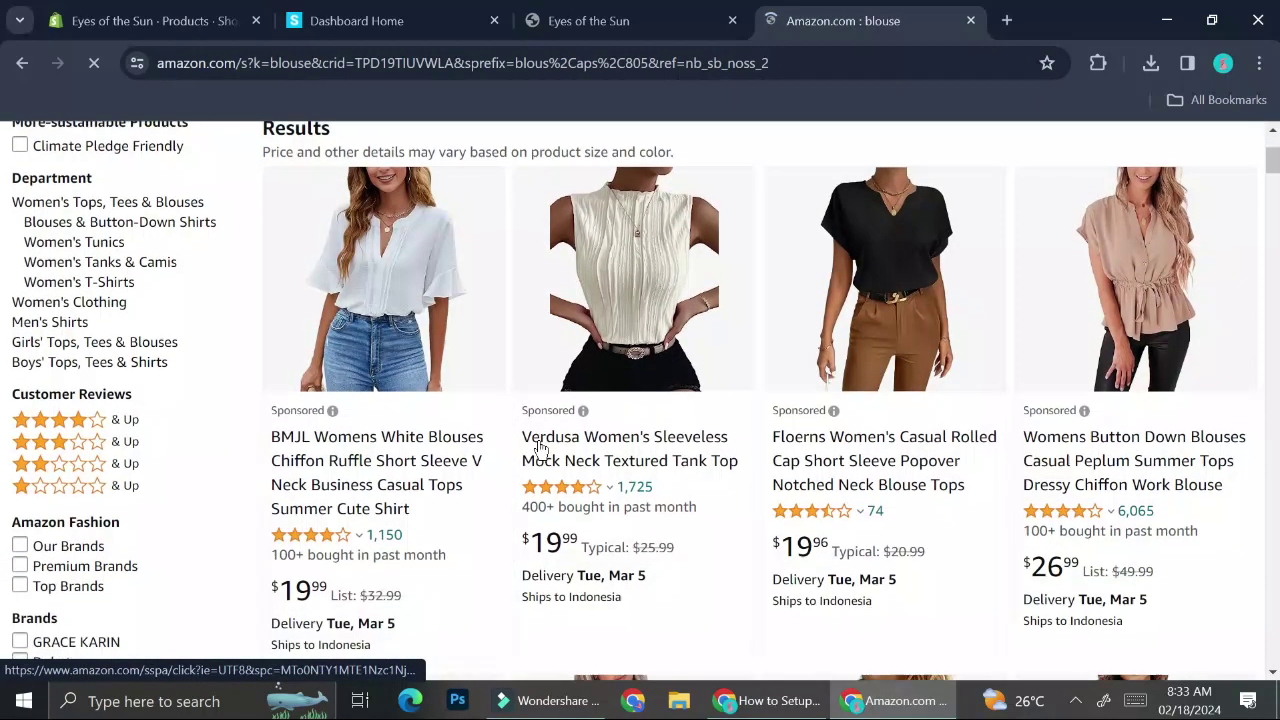
pyautogui.scroll(3, 540, 449)
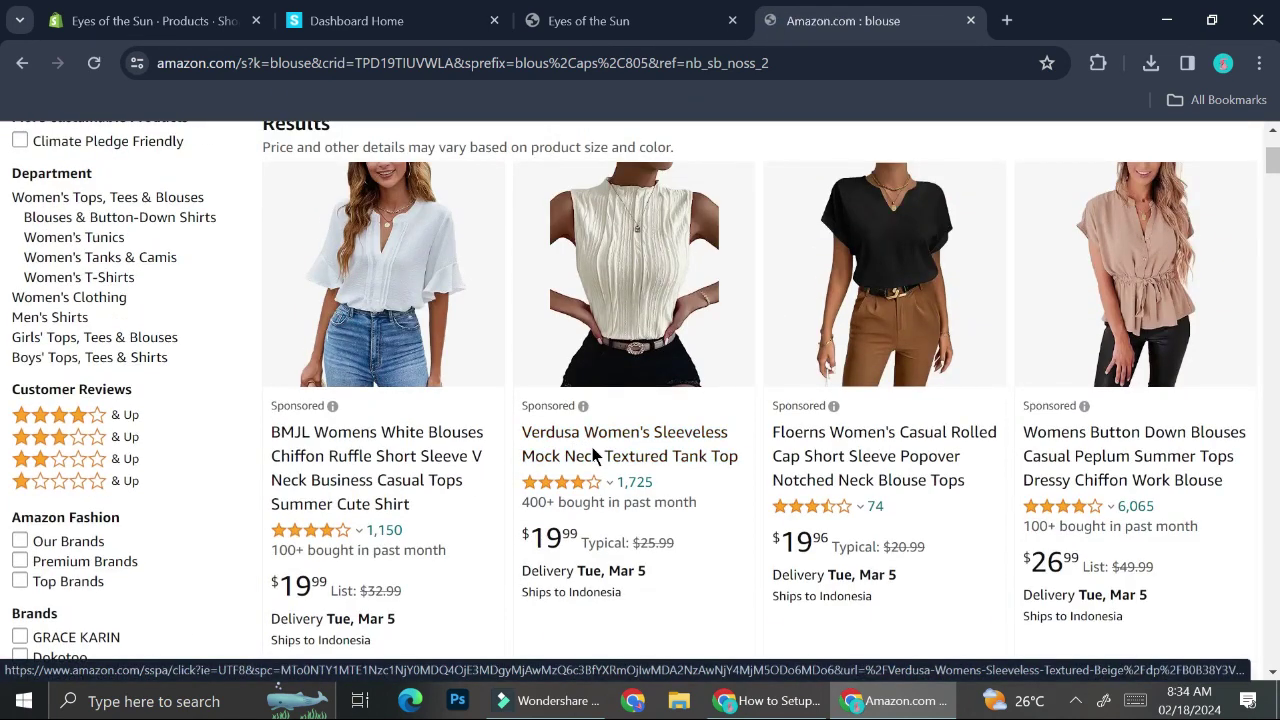
pyautogui.click(593, 454)
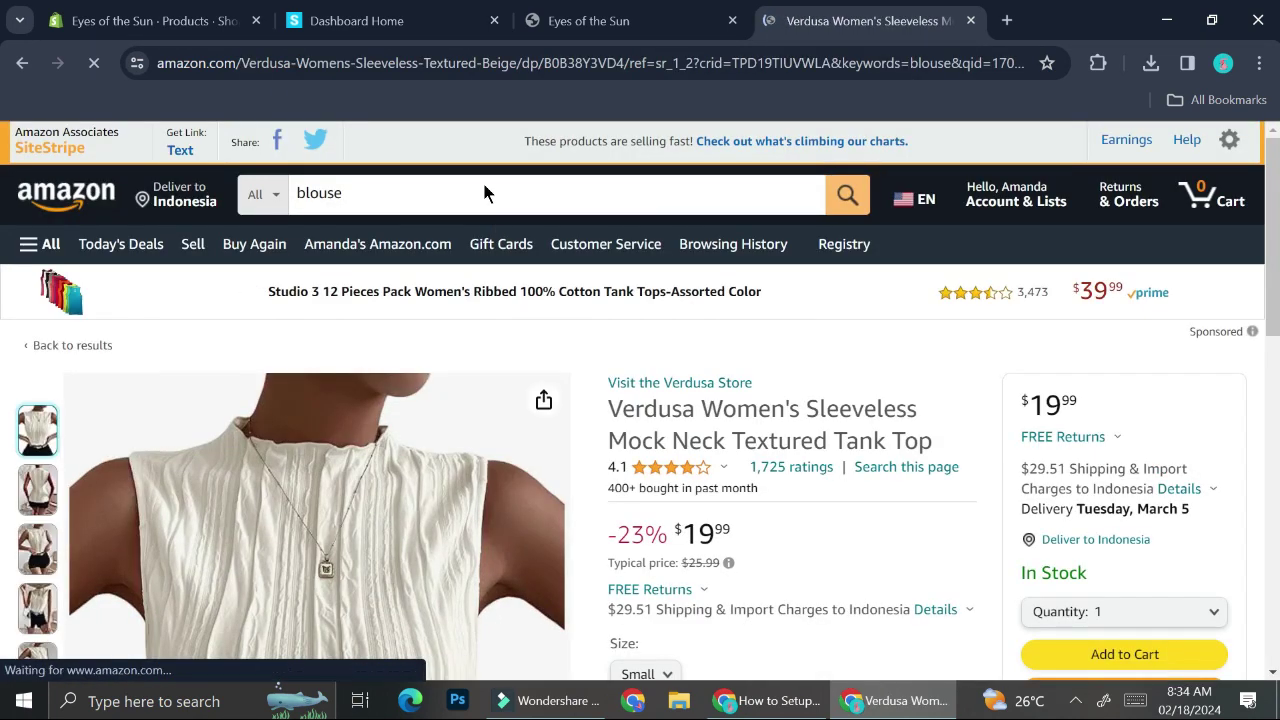
# - Copy the Verdusa tank top's Amazon link and add it as a product in Spreadr
pyautogui.click(474, 63)
pyautogui.hotkey('ctrl', 'c')
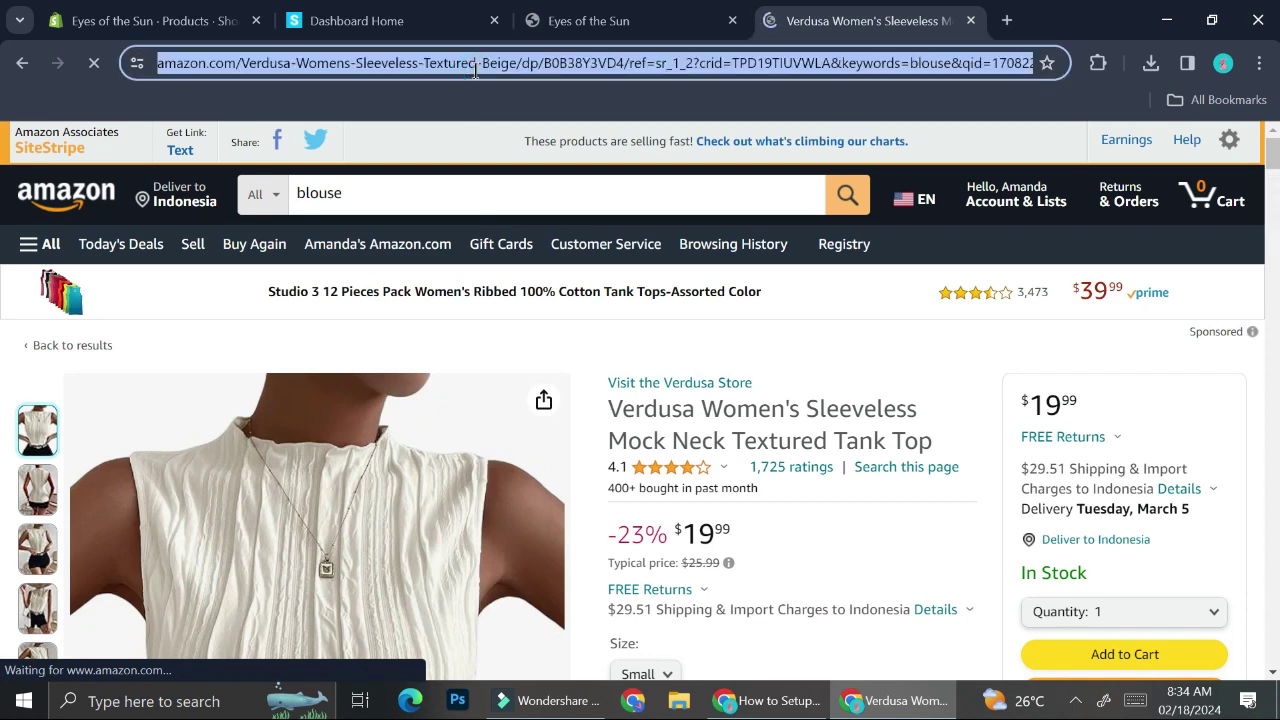
pyautogui.click(381, 8)
pyautogui.click(443, 214)
pyautogui.hotkey('ctrl', 'v')
pyautogui.click(977, 216)
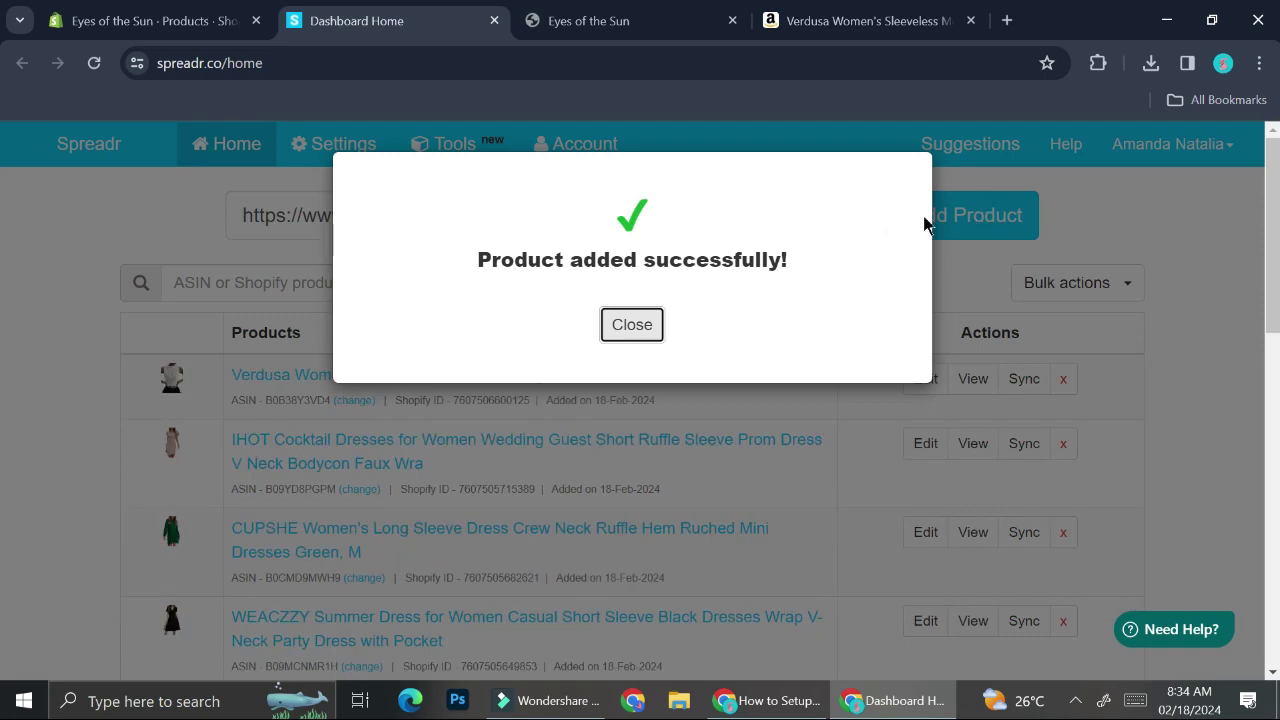
pyautogui.click(622, 337)
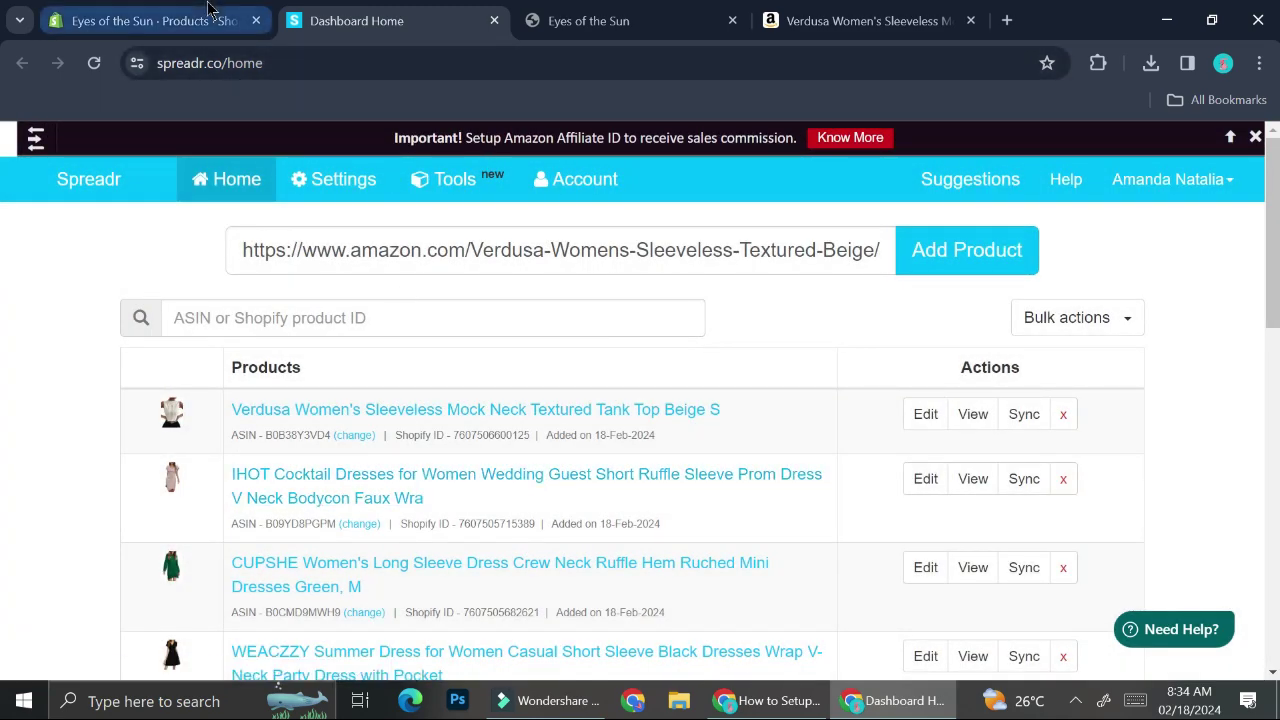
# - Look through Spreadr's list of imported products and revisit the Verdusa tank top's Amazon page
pyautogui.scroll(-5, 280, 413)
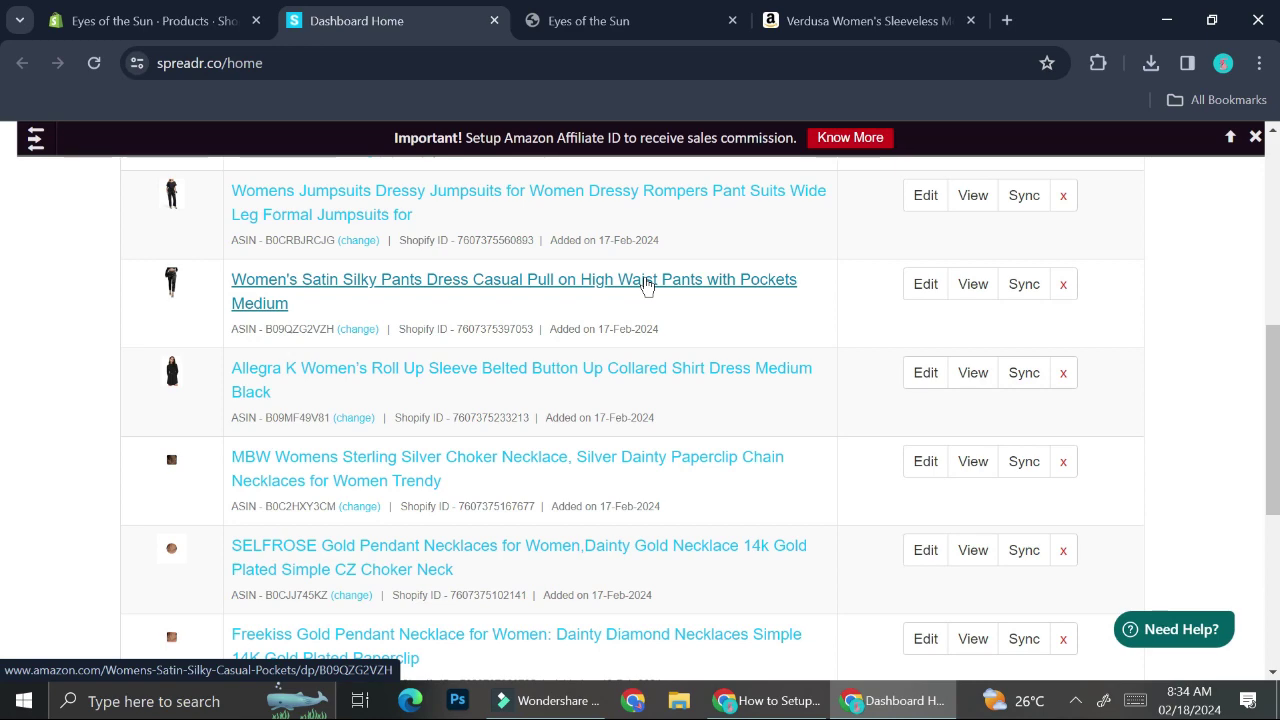
pyautogui.scroll(10, 645, 286)
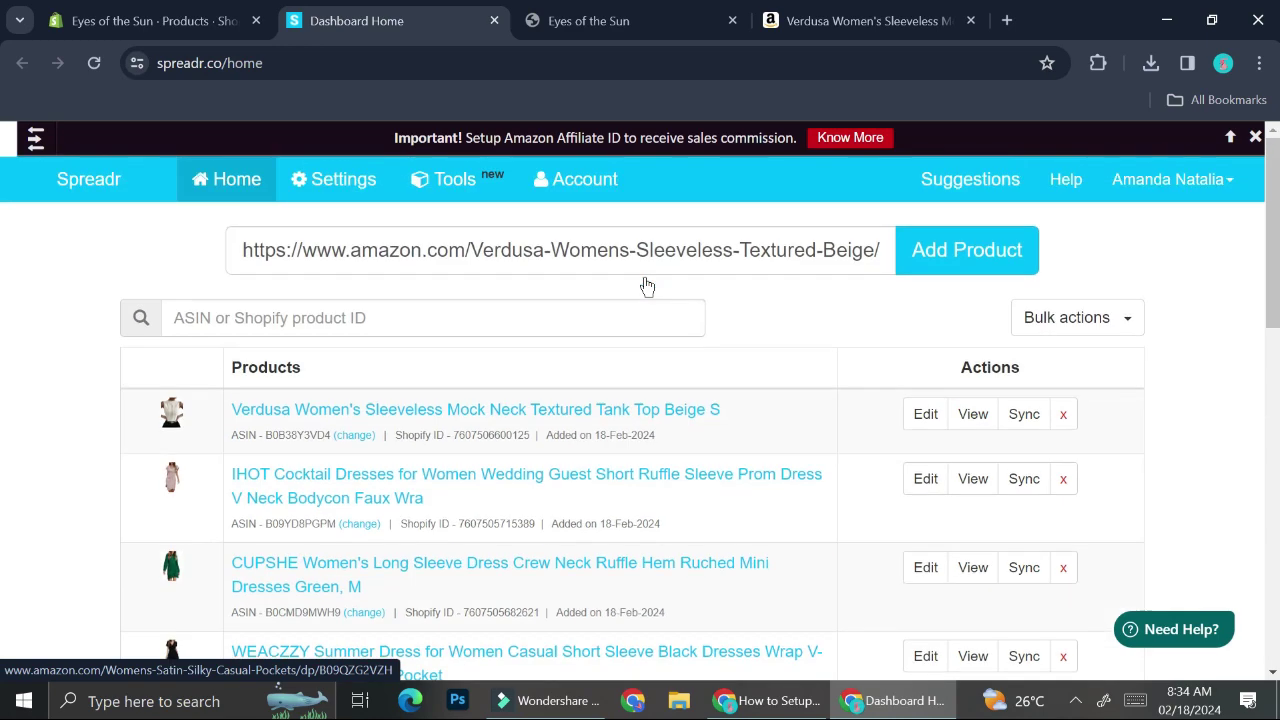
pyautogui.click(860, 20)
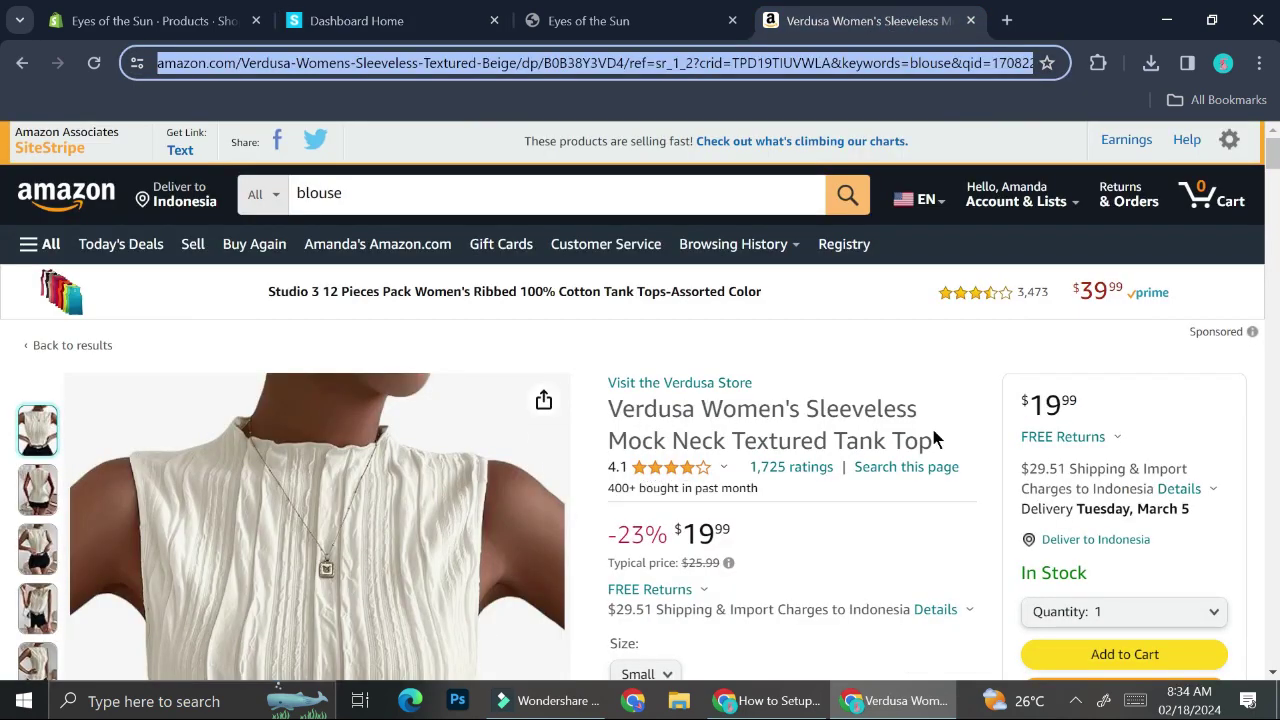
# - Change the title of the green CUPSHE long sleeve dress in Shopify to "Emilia Mini Dress" and save the product
pyautogui.click(200, 20)
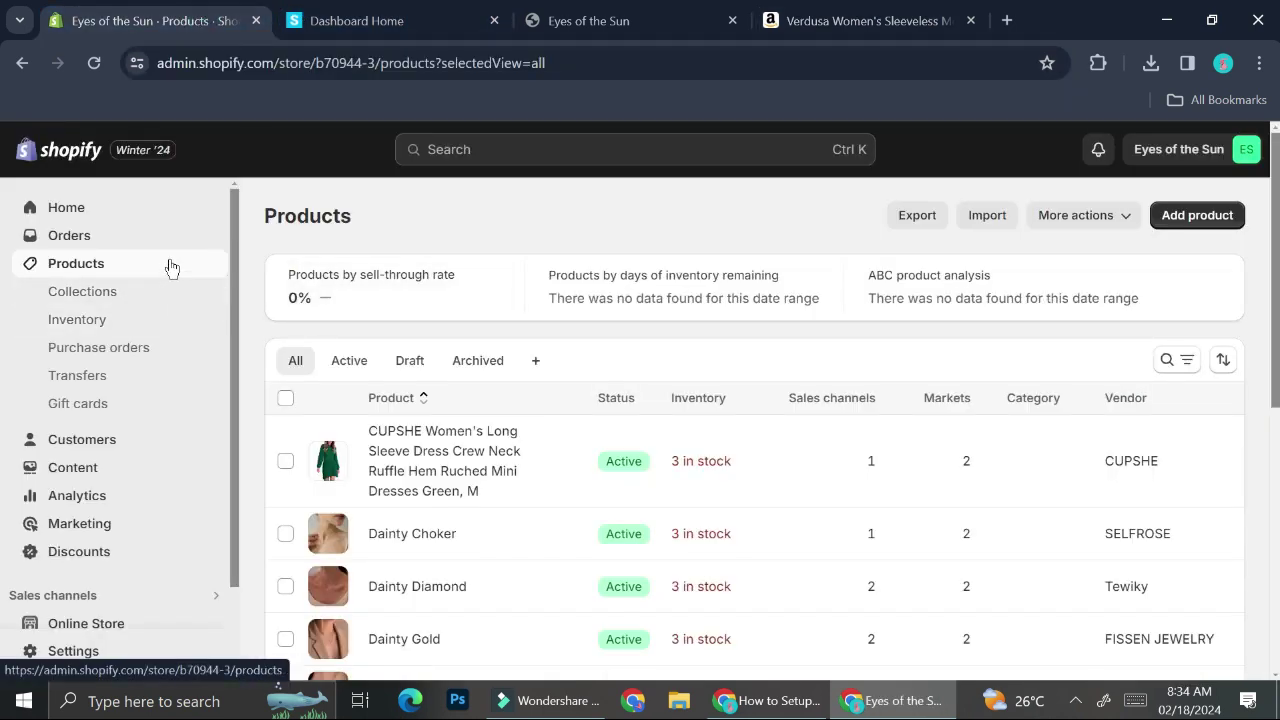
pyautogui.scroll(-3, 429, 445)
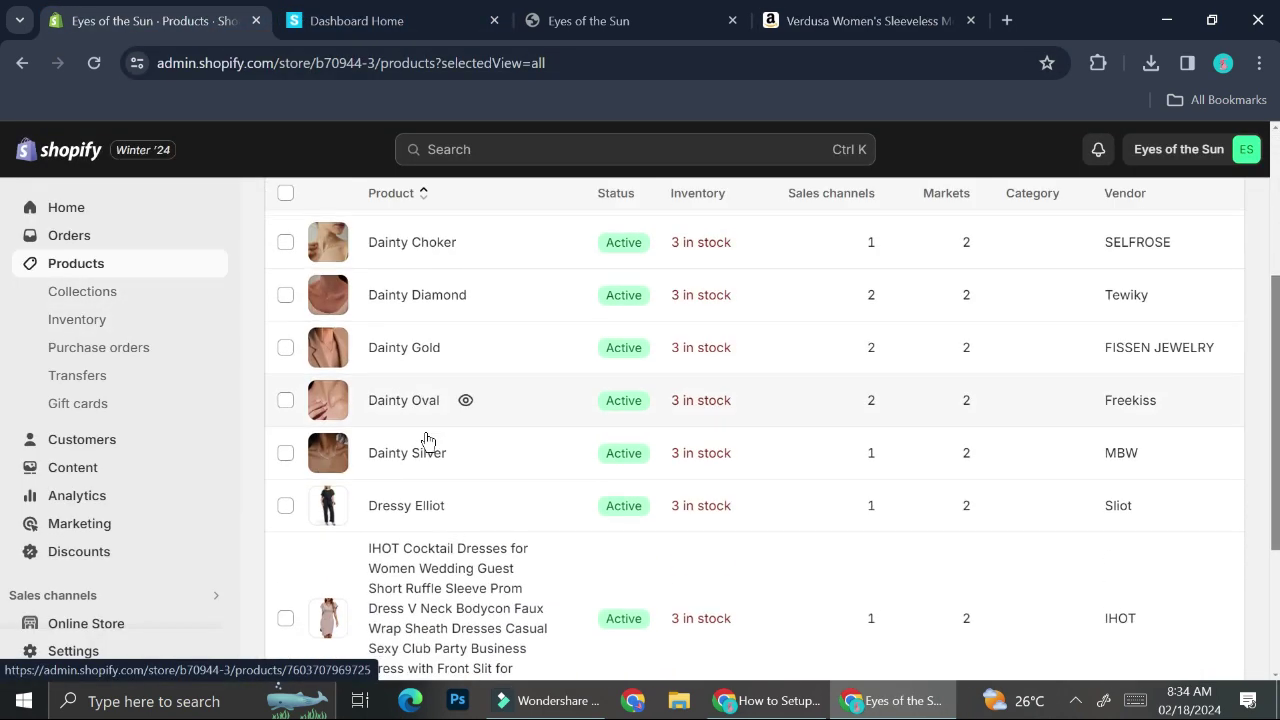
pyautogui.scroll(-1, 428, 441)
pyautogui.scroll(5, 428, 441)
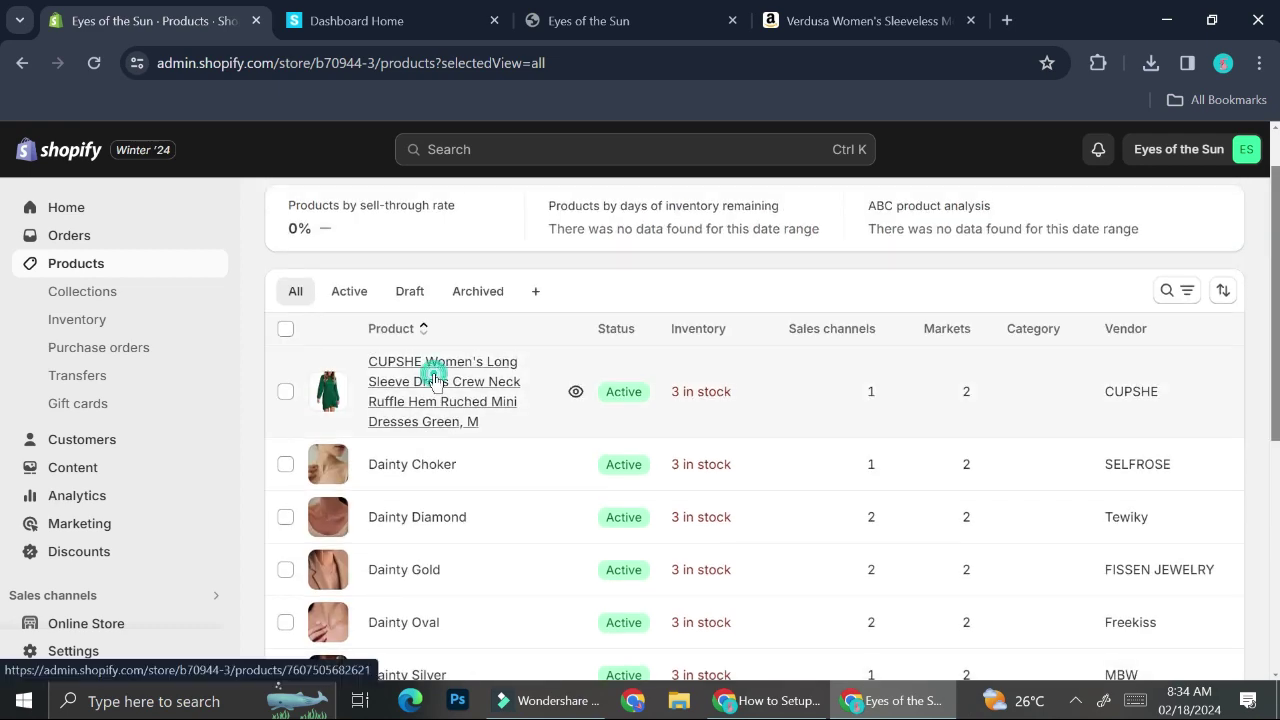
pyautogui.click(430, 372)
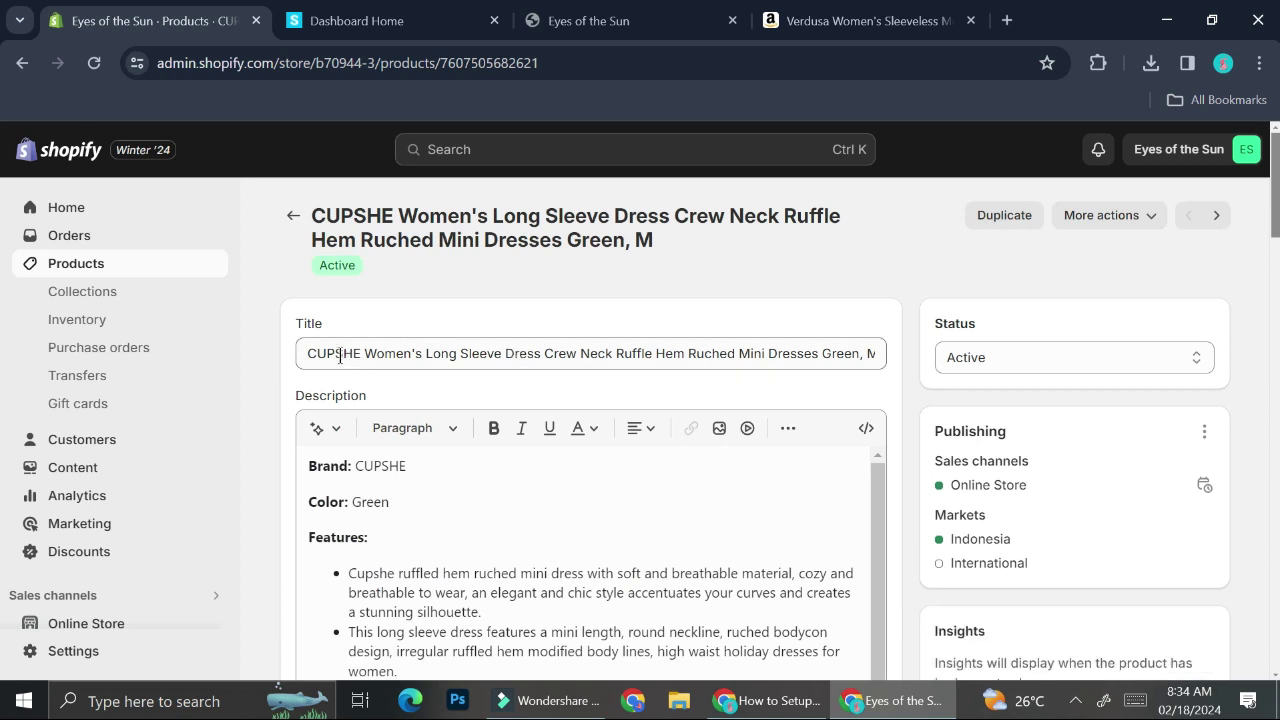
pyautogui.moveTo(305, 353); pyautogui.dragTo(926, 354)
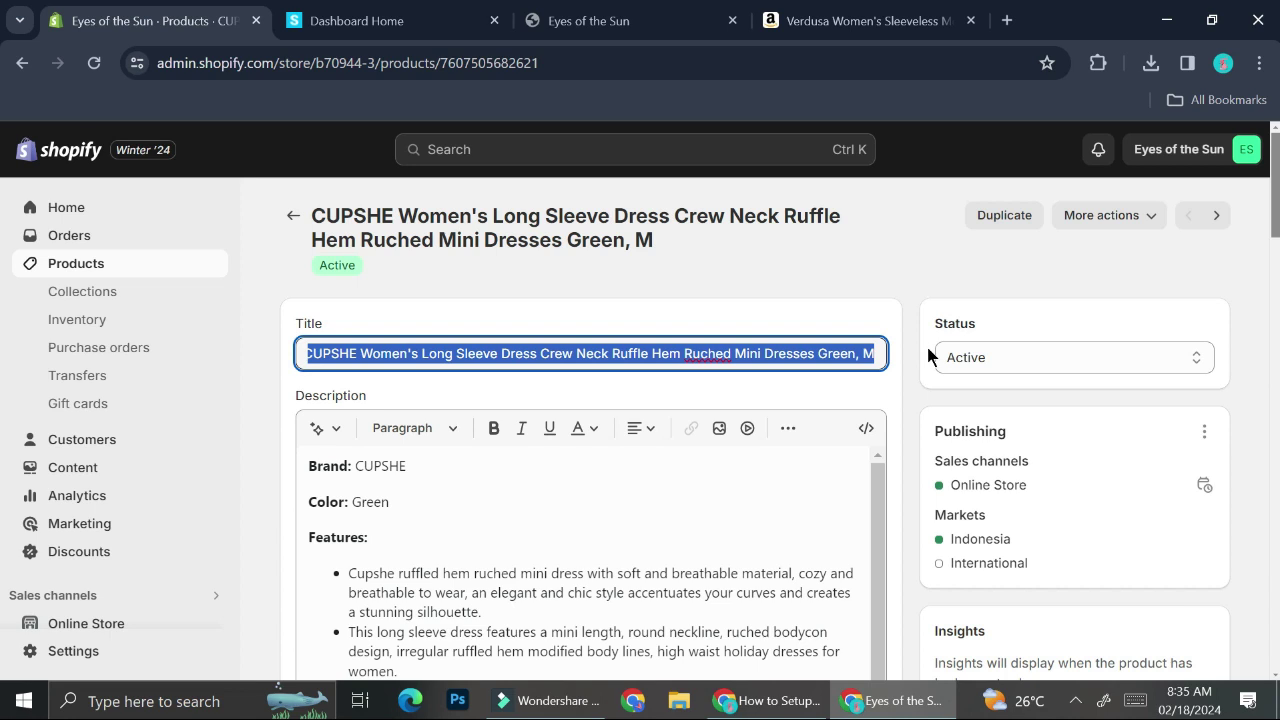
pyautogui.press('BackSpace')
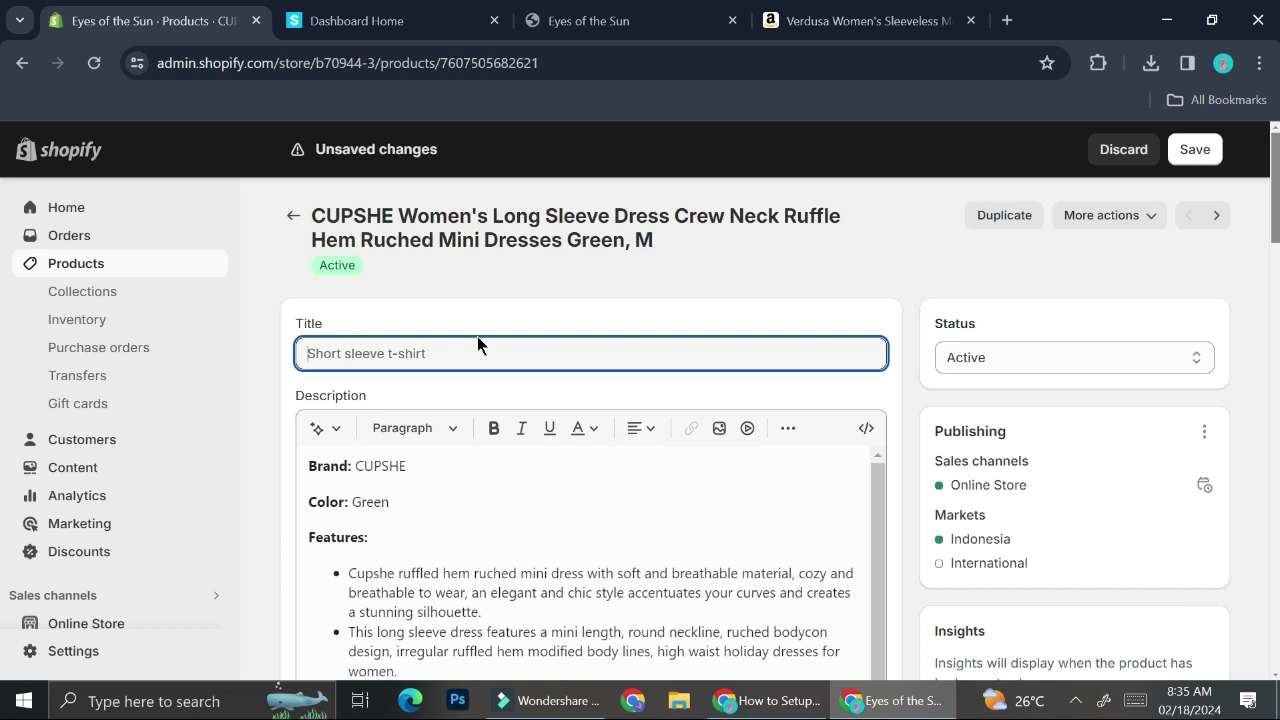
pyautogui.write('Emilia Mini Dress')
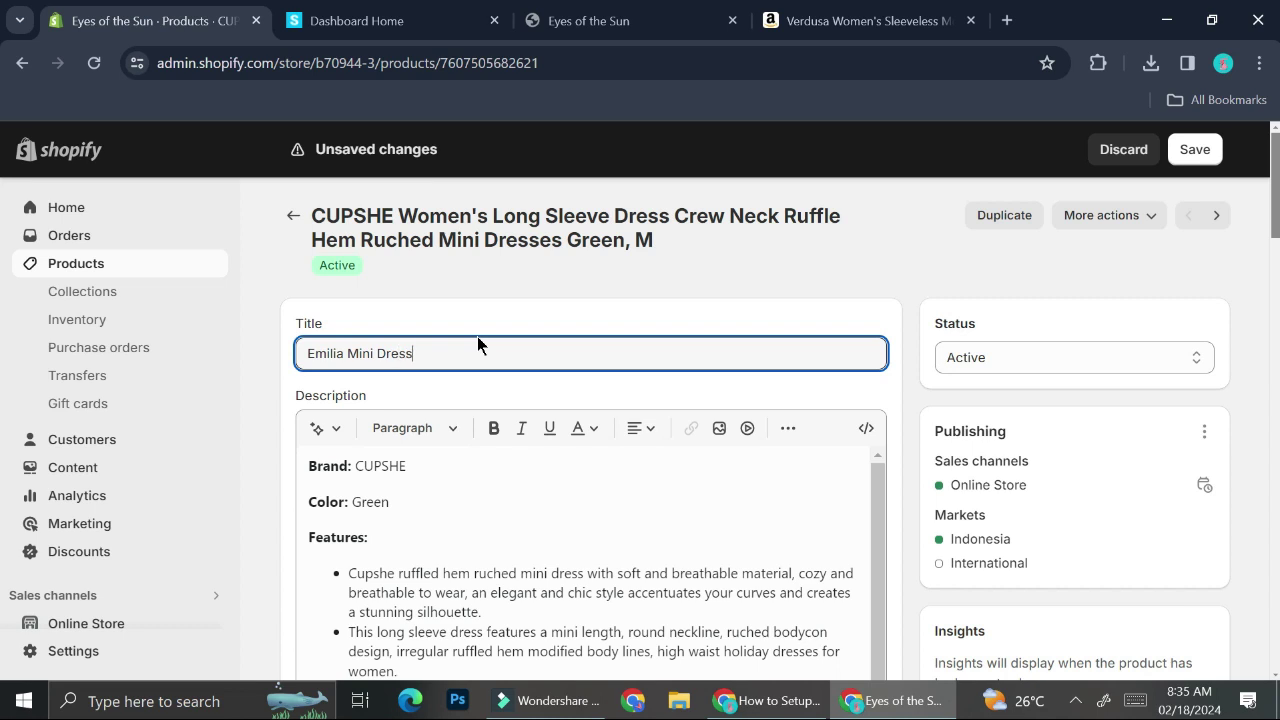
pyautogui.click(1192, 150)
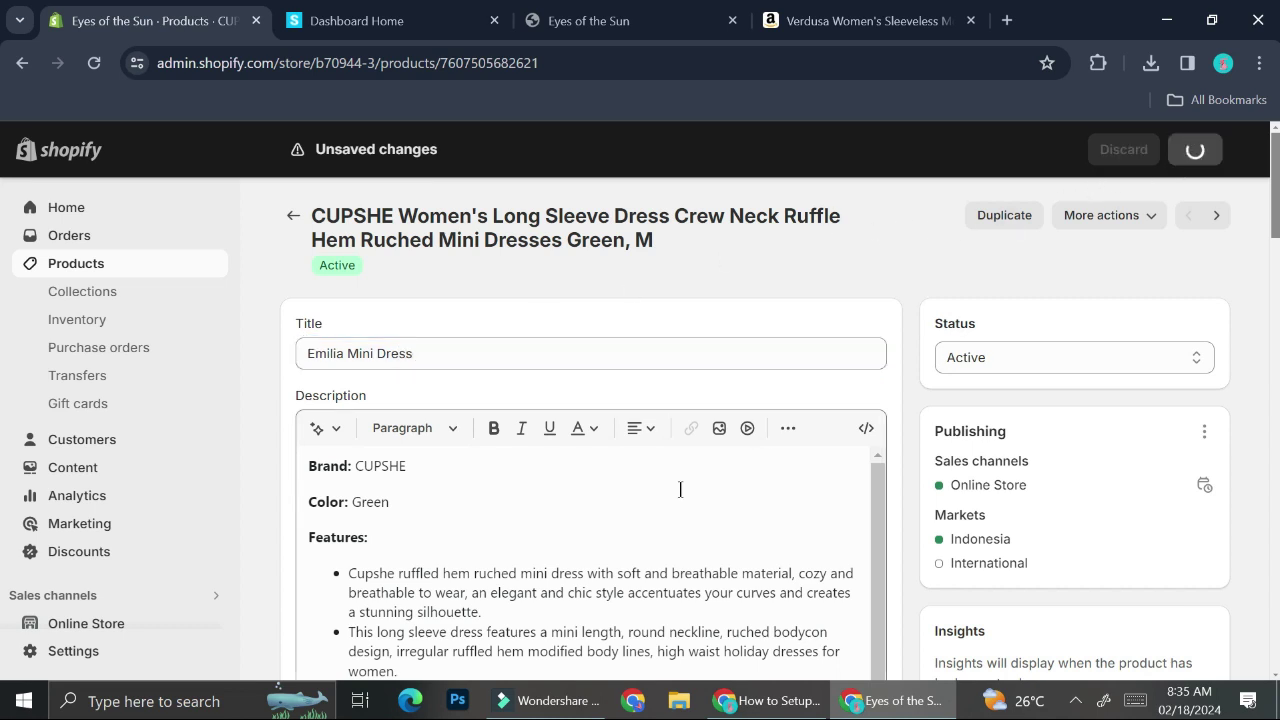
# - Look over the Emilia Mini Dress product's description, media images and organization details
pyautogui.scroll(-10, 490, 525)
pyautogui.scroll(-8, 490, 525)
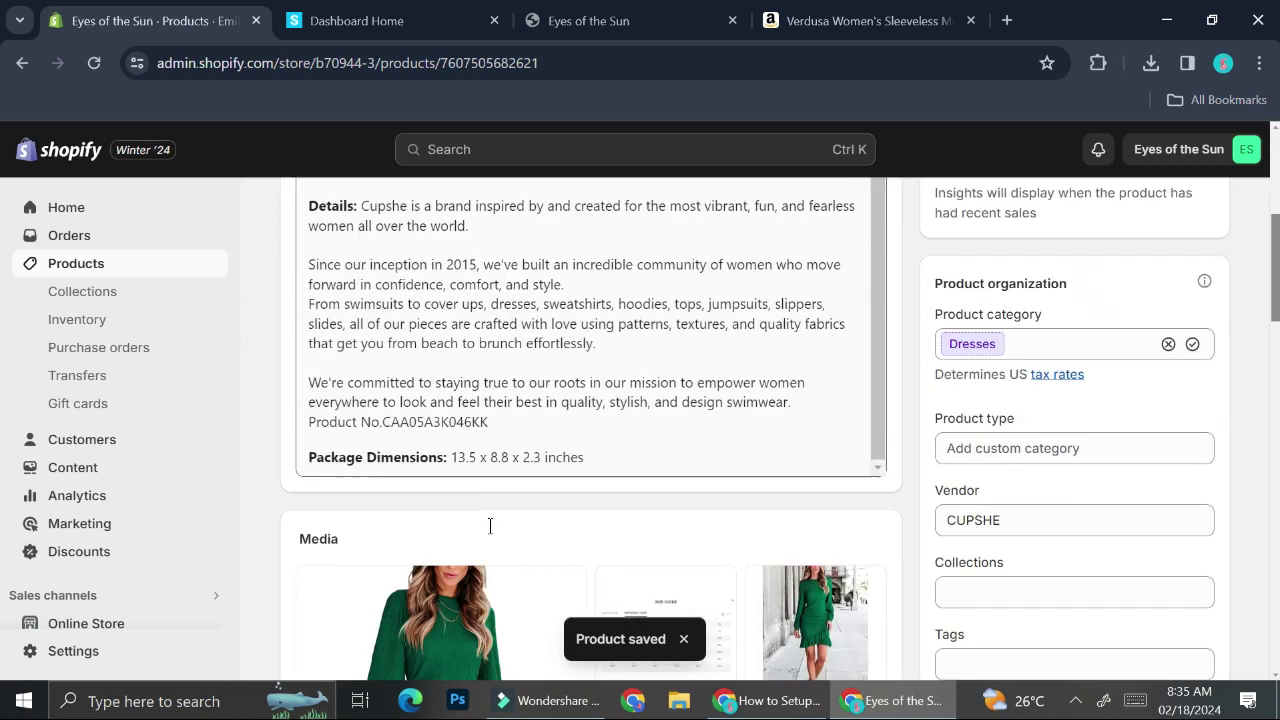
pyautogui.scroll(-1, 490, 532)
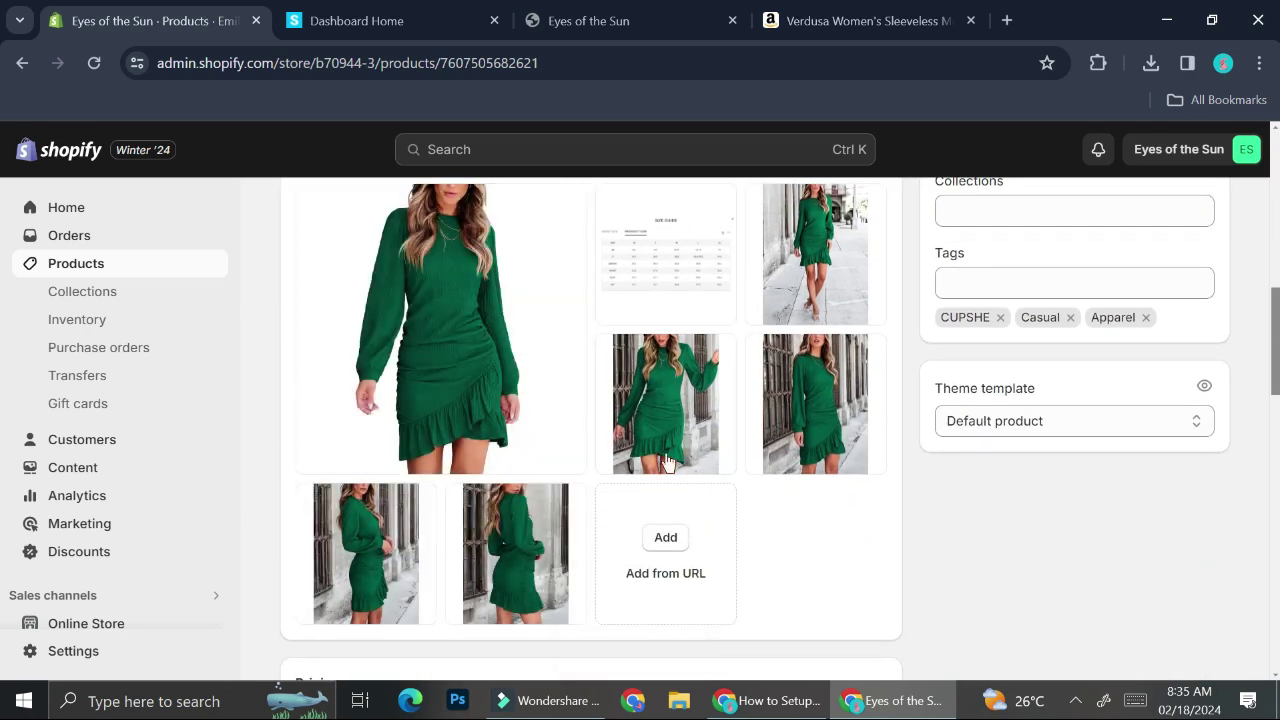
pyautogui.scroll(8, 751, 510)
pyautogui.scroll(5, 492, 285)
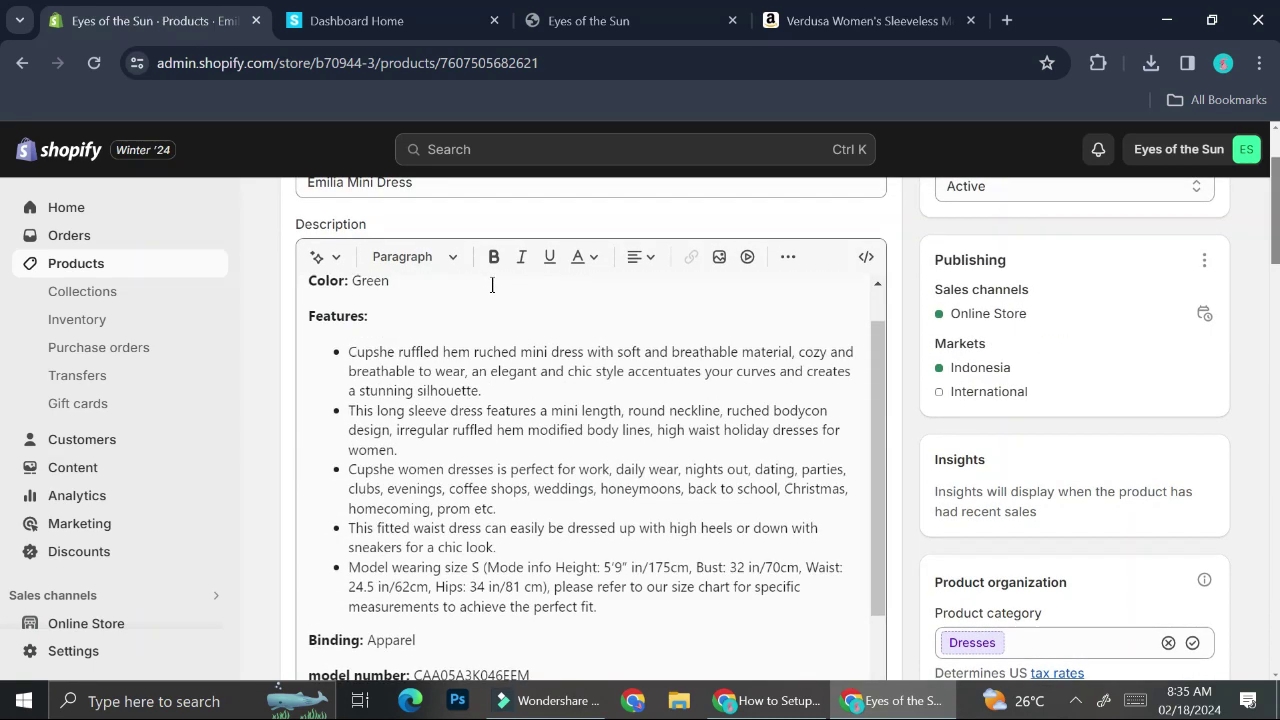
pyautogui.scroll(3, 374, 354)
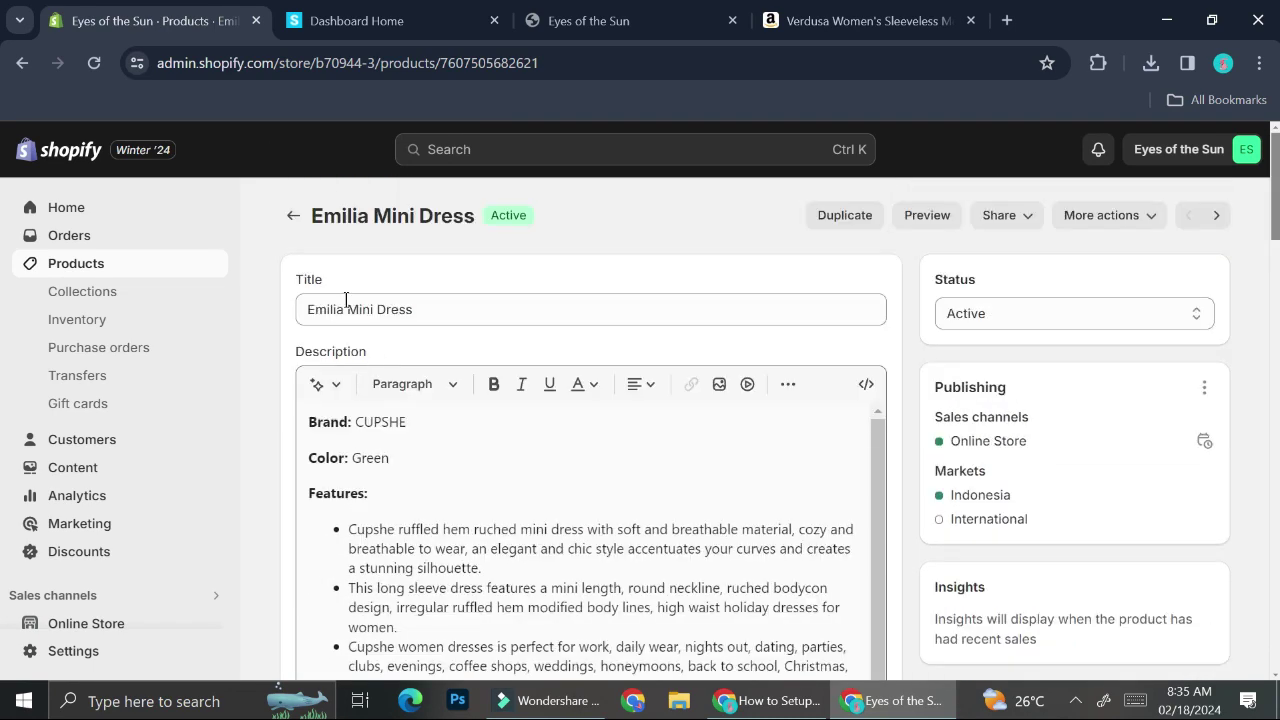
# - Return to the products list and look over the product titles, with a brief check of the storefront home page
pyautogui.click(292, 215)
pyautogui.scroll(-3, 600, 440)
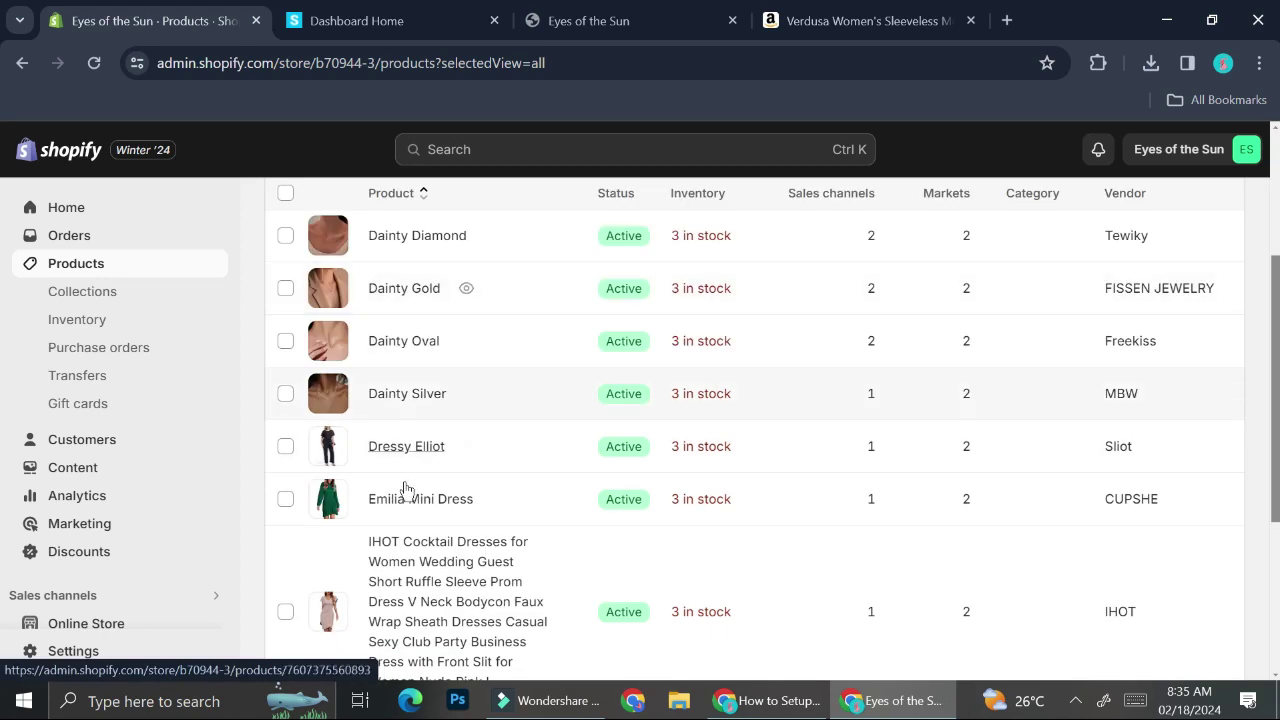
pyautogui.click(648, 10)
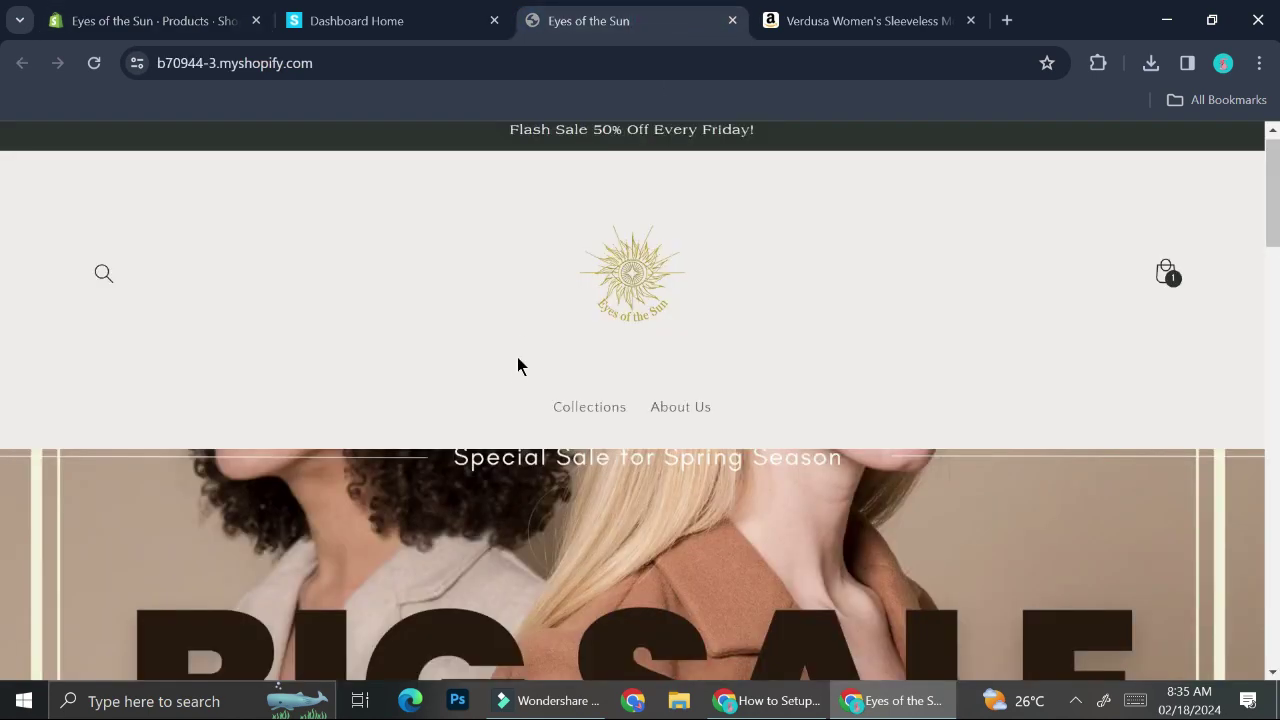
pyautogui.hotkey('ctrl', '1')
pyautogui.scroll(-3, 563, 514)
pyautogui.scroll(-3, 568, 514)
pyautogui.scroll(2, 568, 514)
pyautogui.scroll(-2, 568, 514)
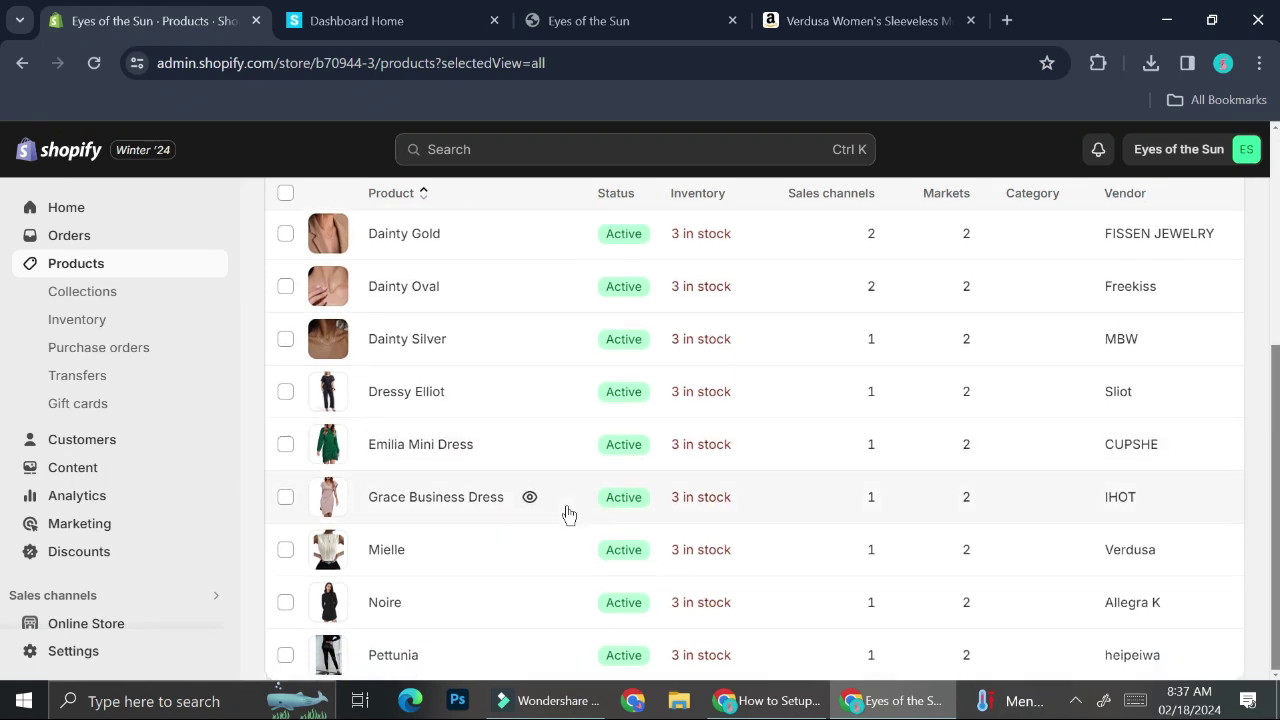
pyautogui.scroll(4, 568, 514)
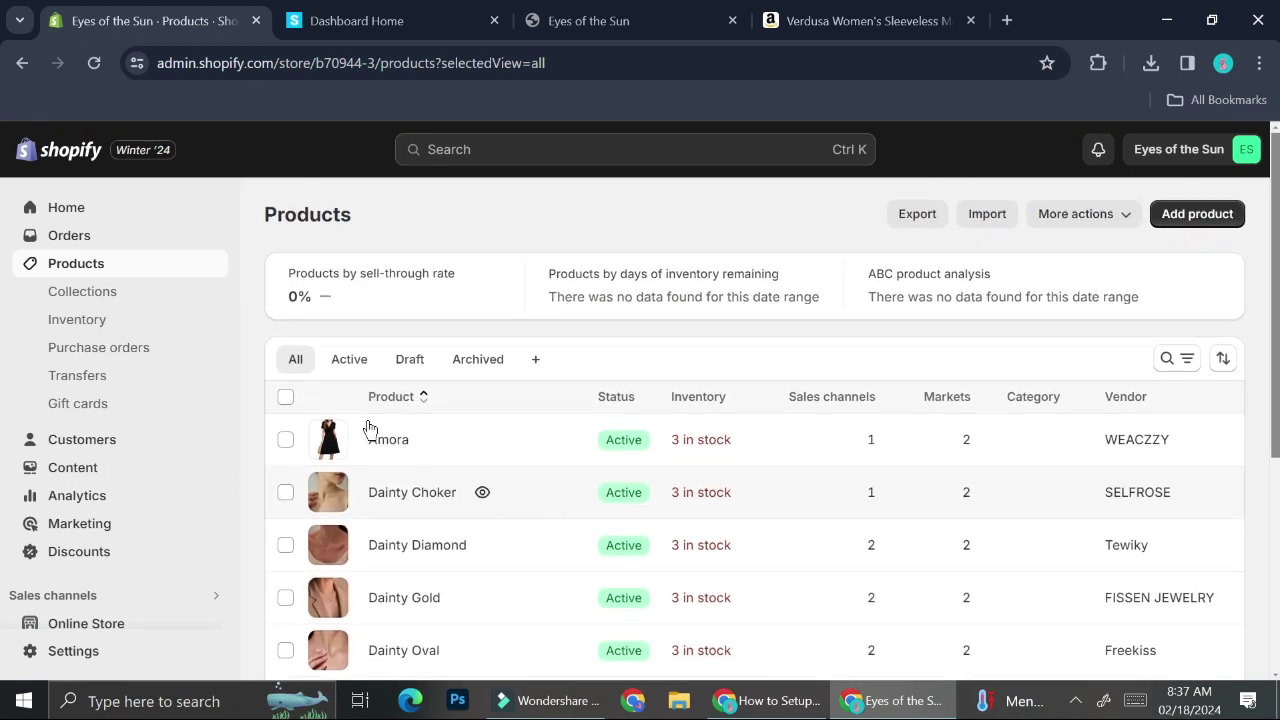
# - Start a new collection and look over its description, collection type, search engine listing and publishing settings
pyautogui.click(110, 291)
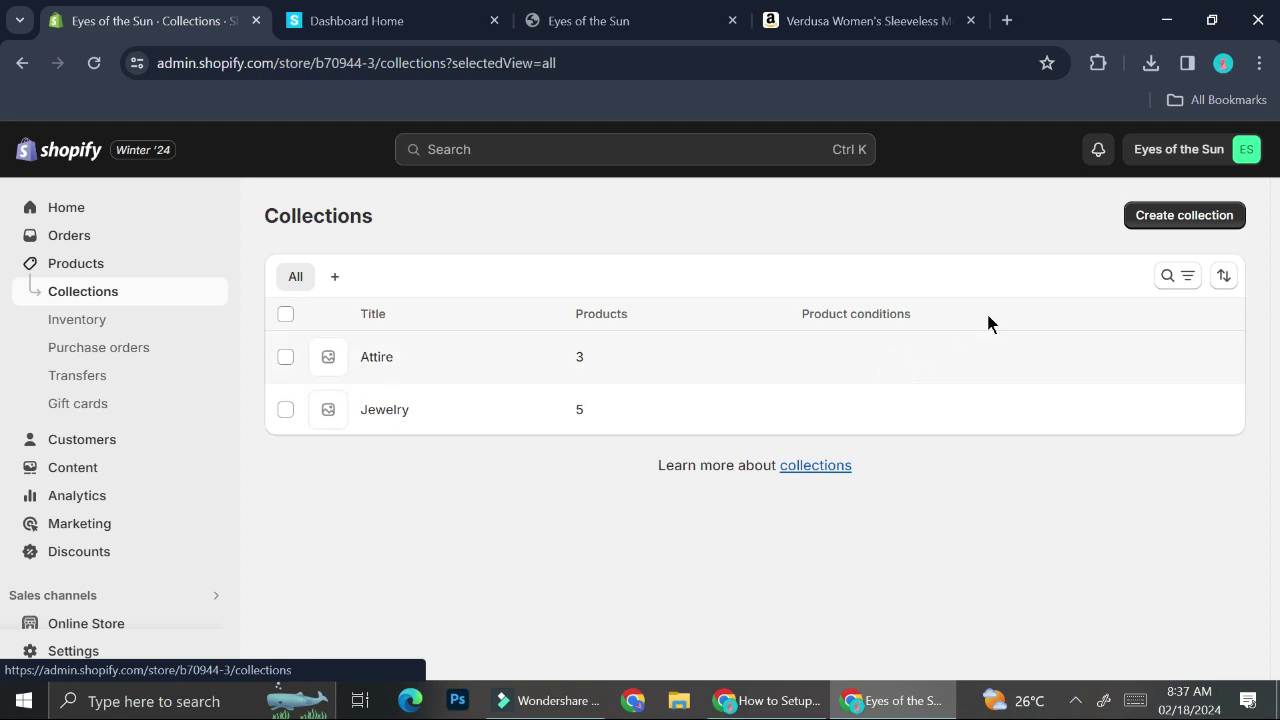
pyautogui.click(1157, 222)
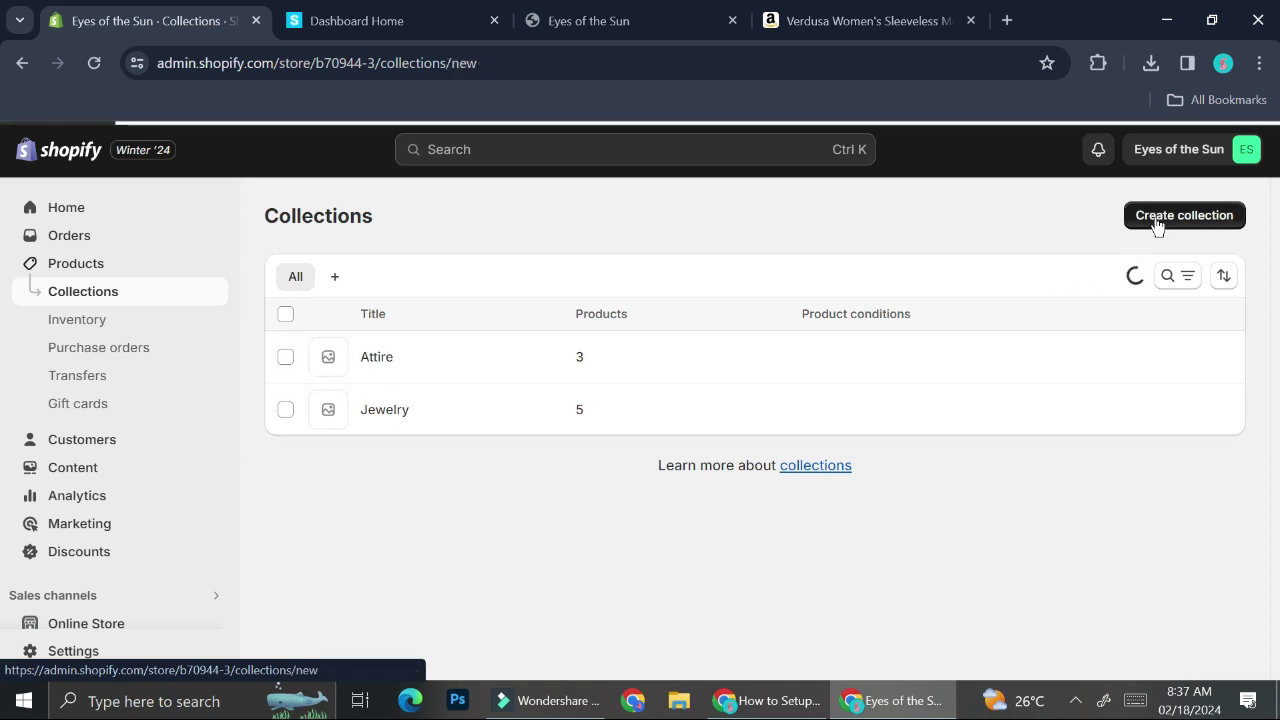
pyautogui.scroll(-3, 557, 445)
pyautogui.scroll(2, 557, 444)
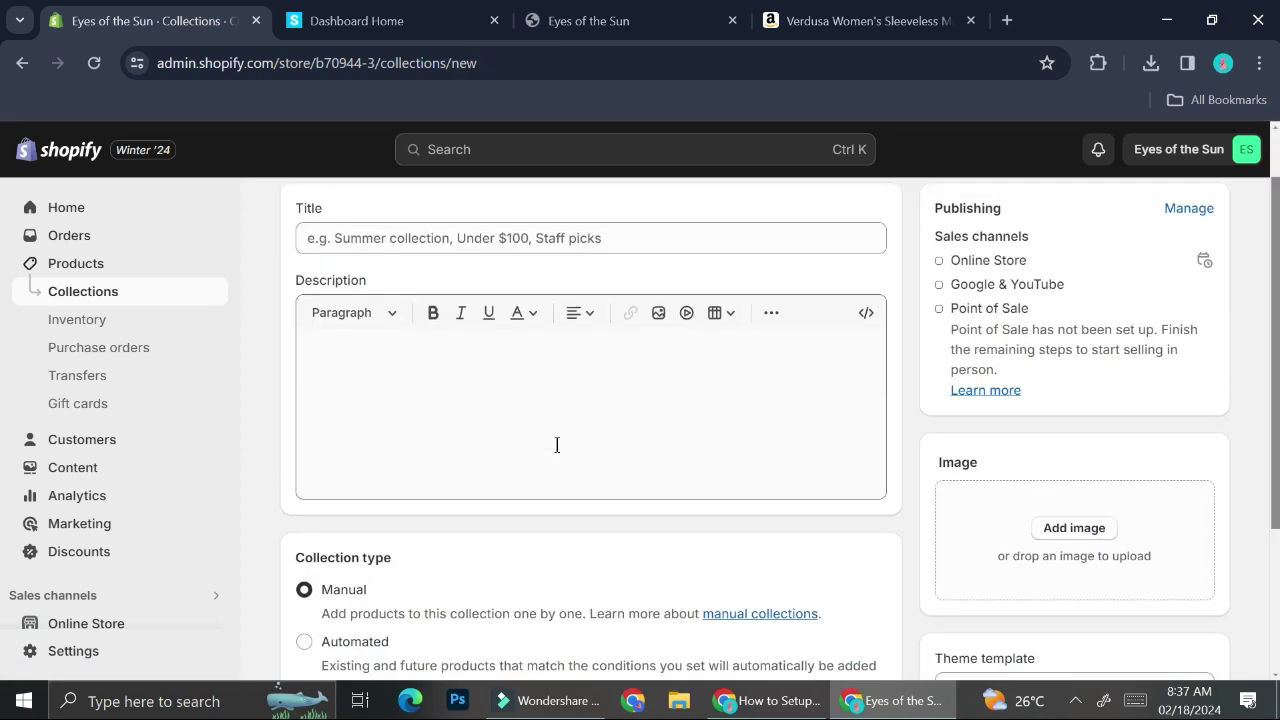
pyautogui.click(536, 243)
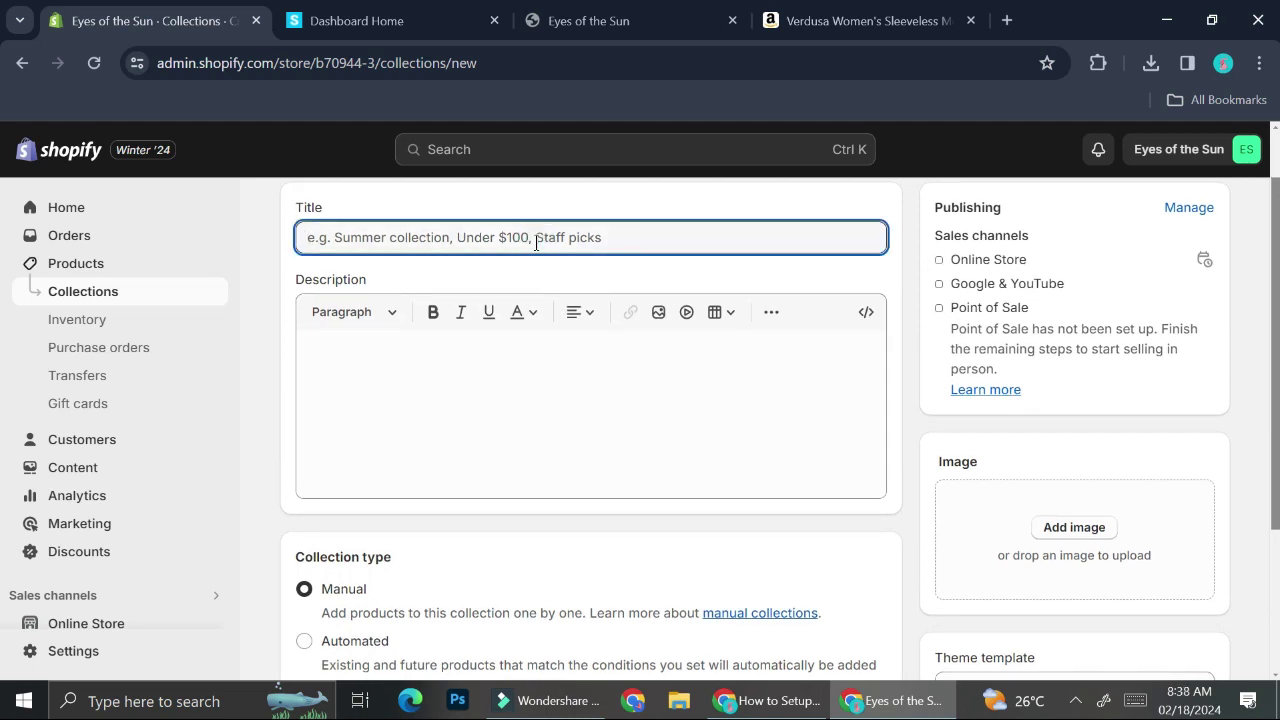
pyautogui.click(440, 368)
pyautogui.scroll(-2, 440, 368)
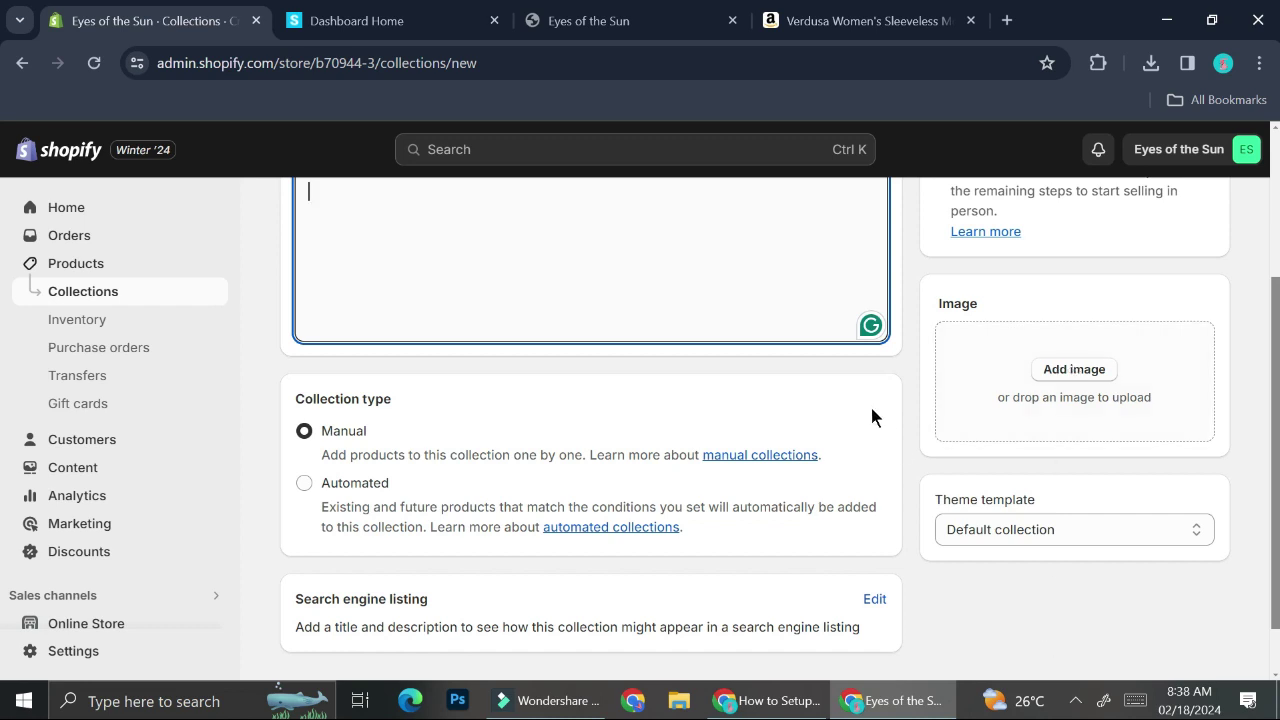
pyautogui.scroll(-1, 871, 410)
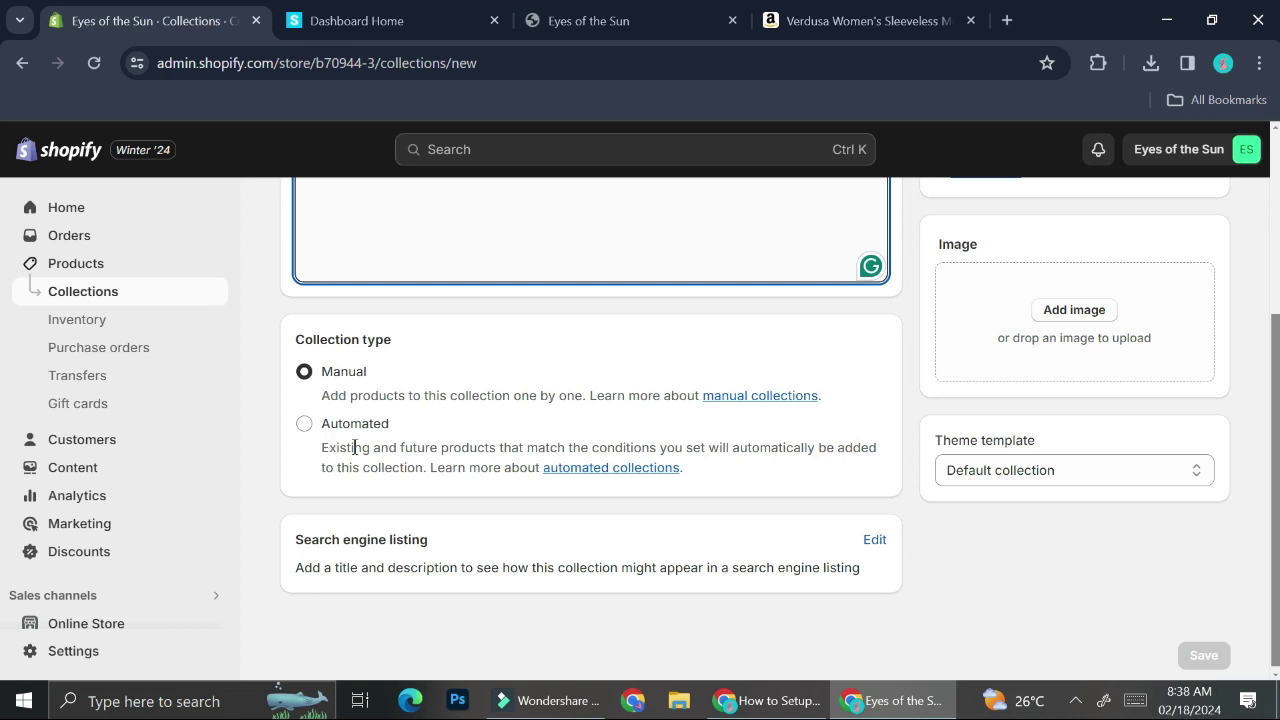
pyautogui.scroll(5, 477, 389)
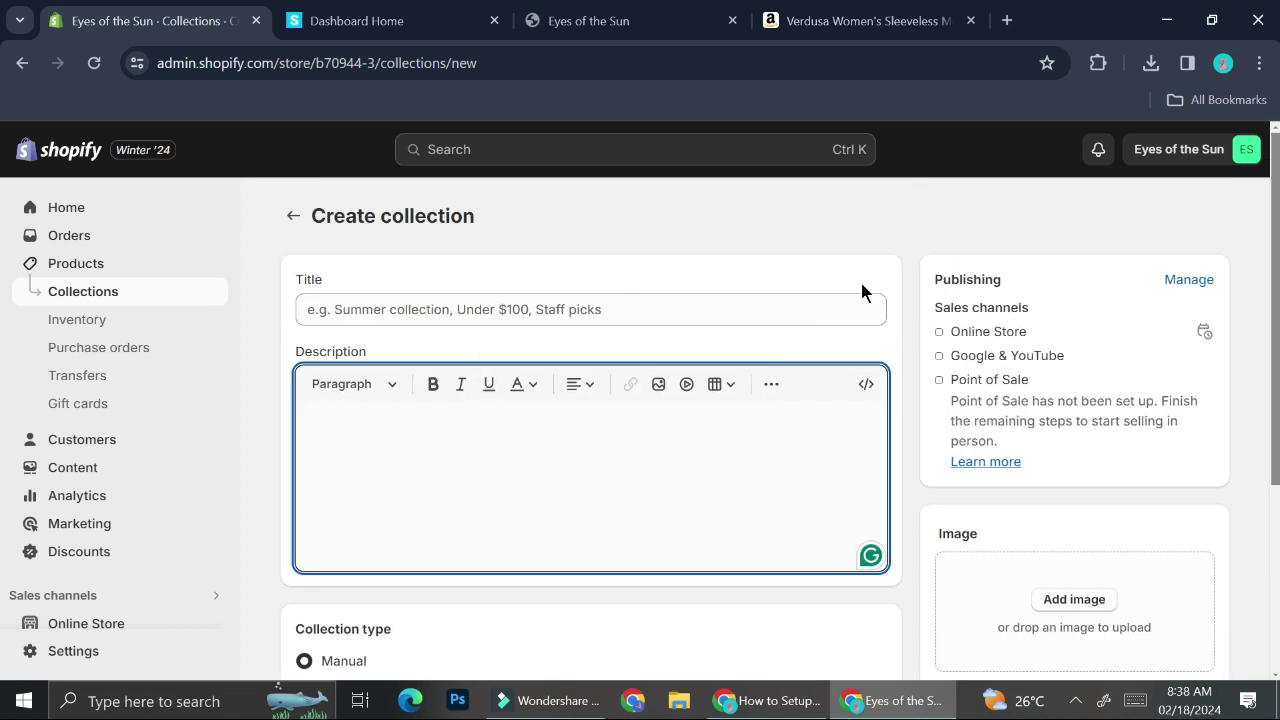
# - Title the new collection "Autumn Collection" and save it
pyautogui.click(698, 310)
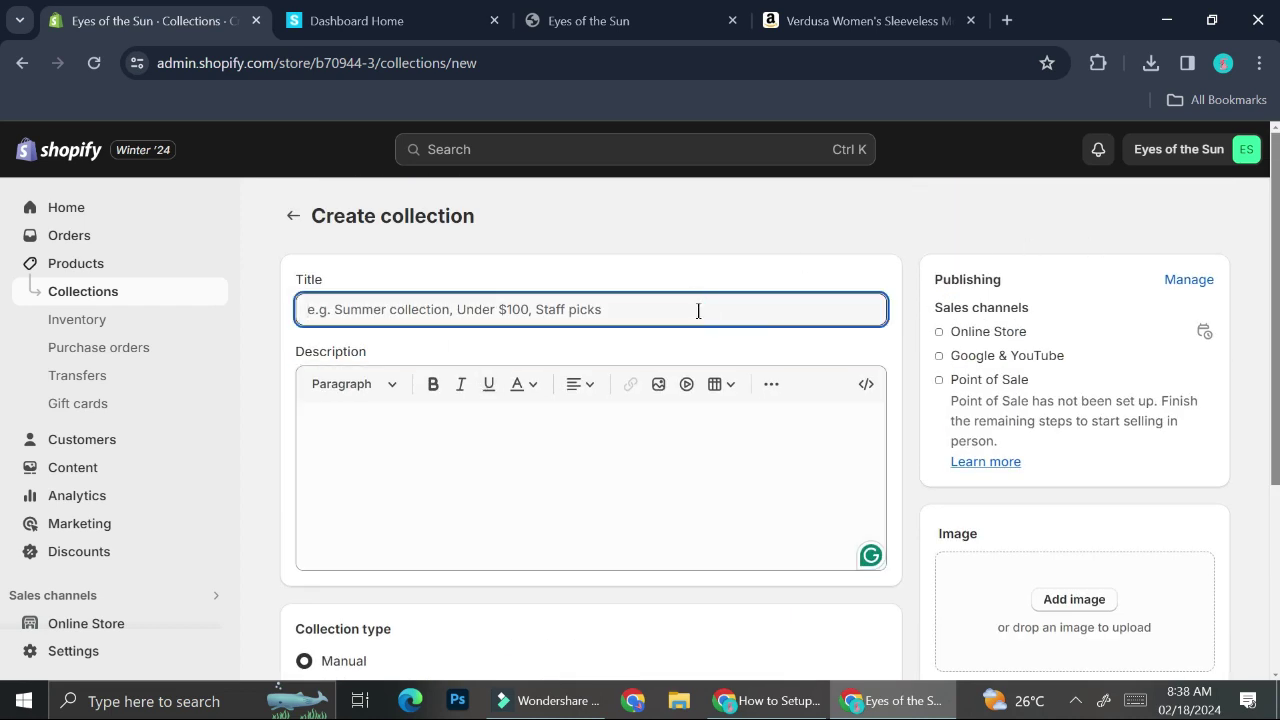
pyautogui.write('Autumn COllection')
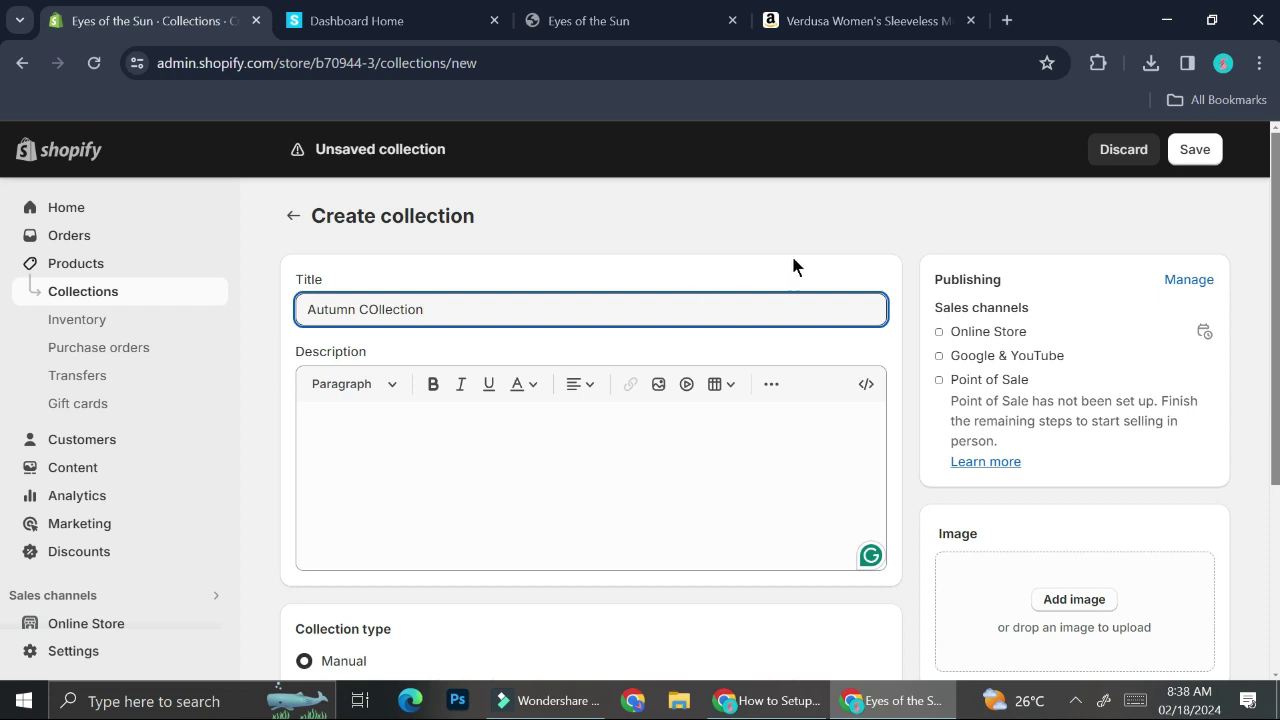
pyautogui.click(380, 310)
pyautogui.press('BackSpace')
pyautogui.write('o')
pyautogui.click(1194, 152)
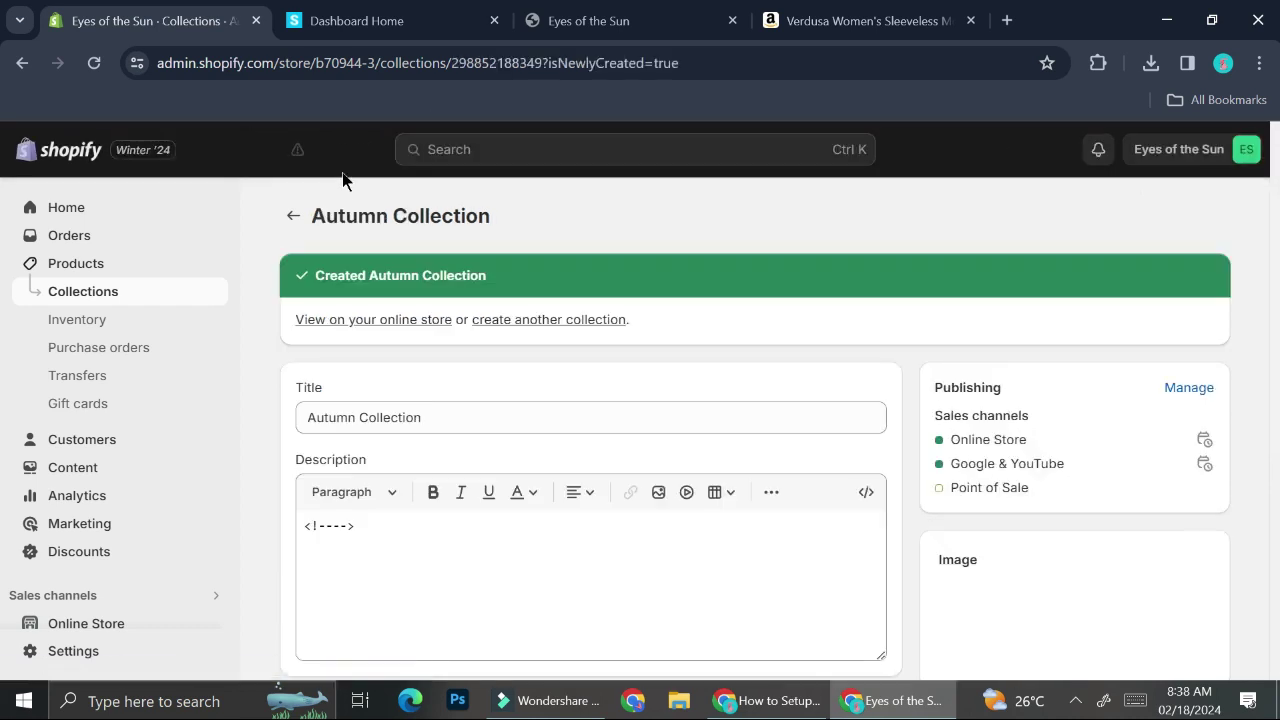
# - Open the Attire collection from the collections list and select Amora among the products to include
pyautogui.click(292, 215)
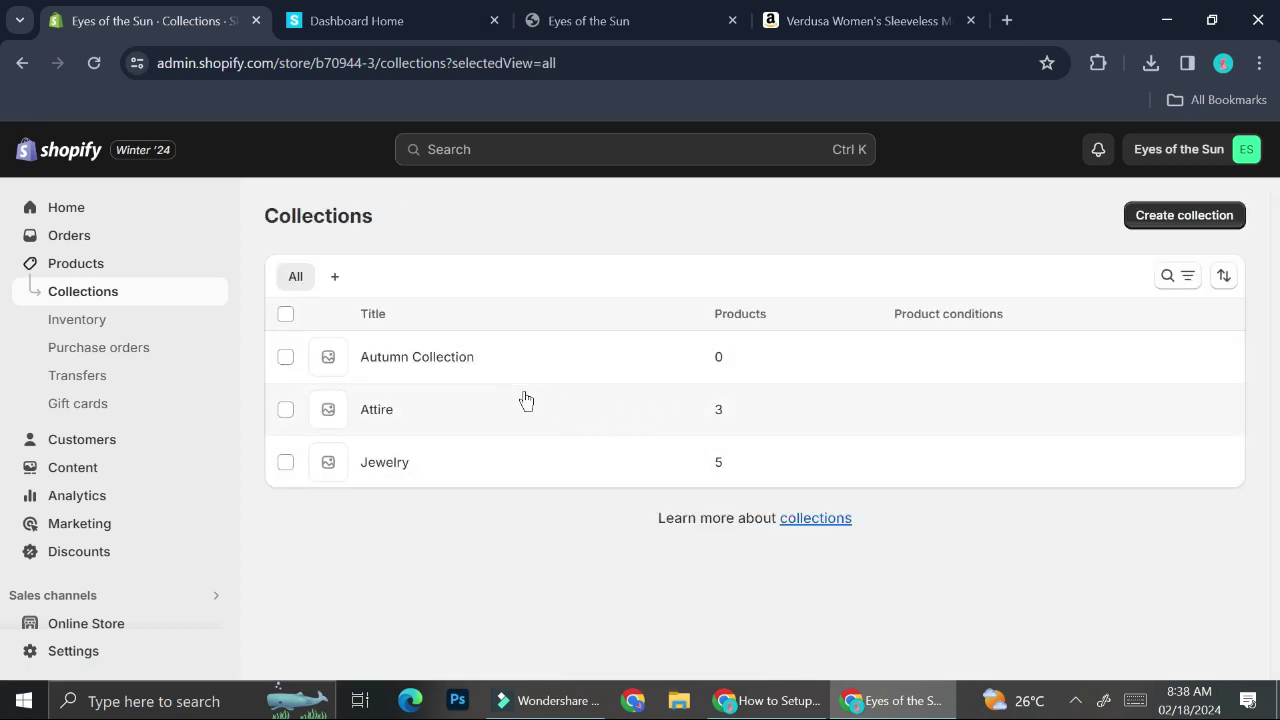
pyautogui.click(378, 410)
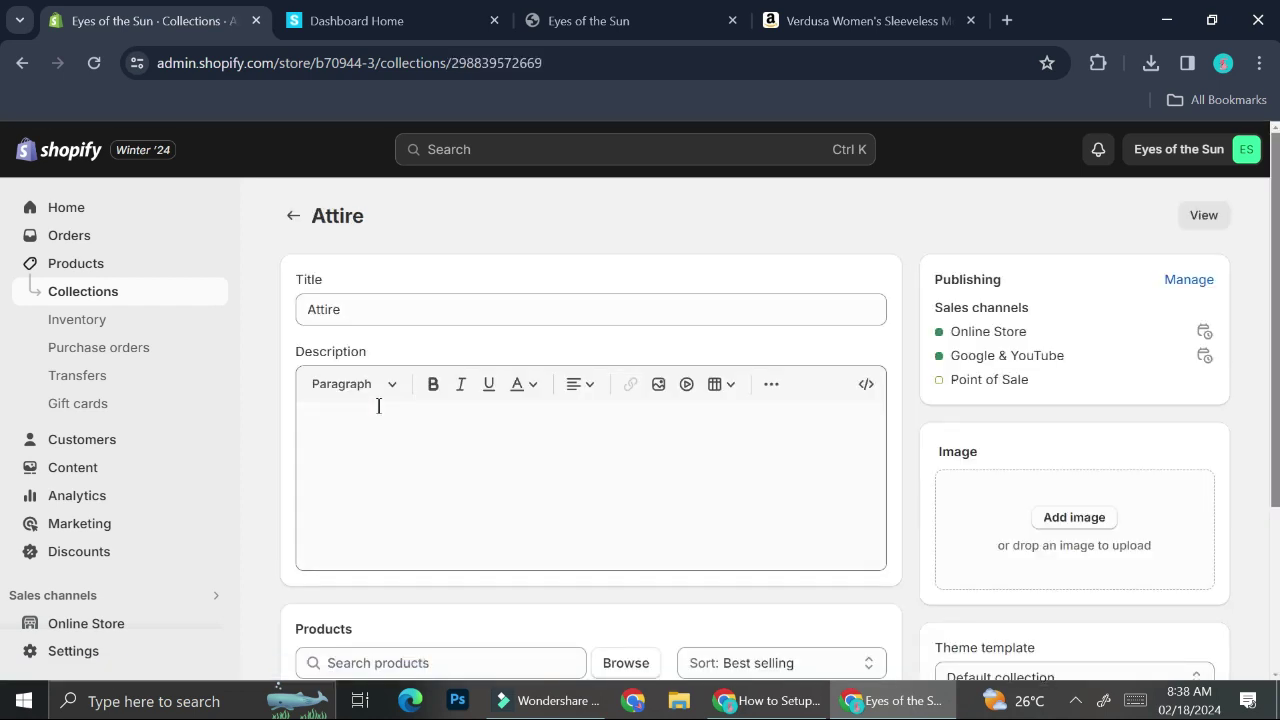
pyautogui.scroll(-3, 545, 447)
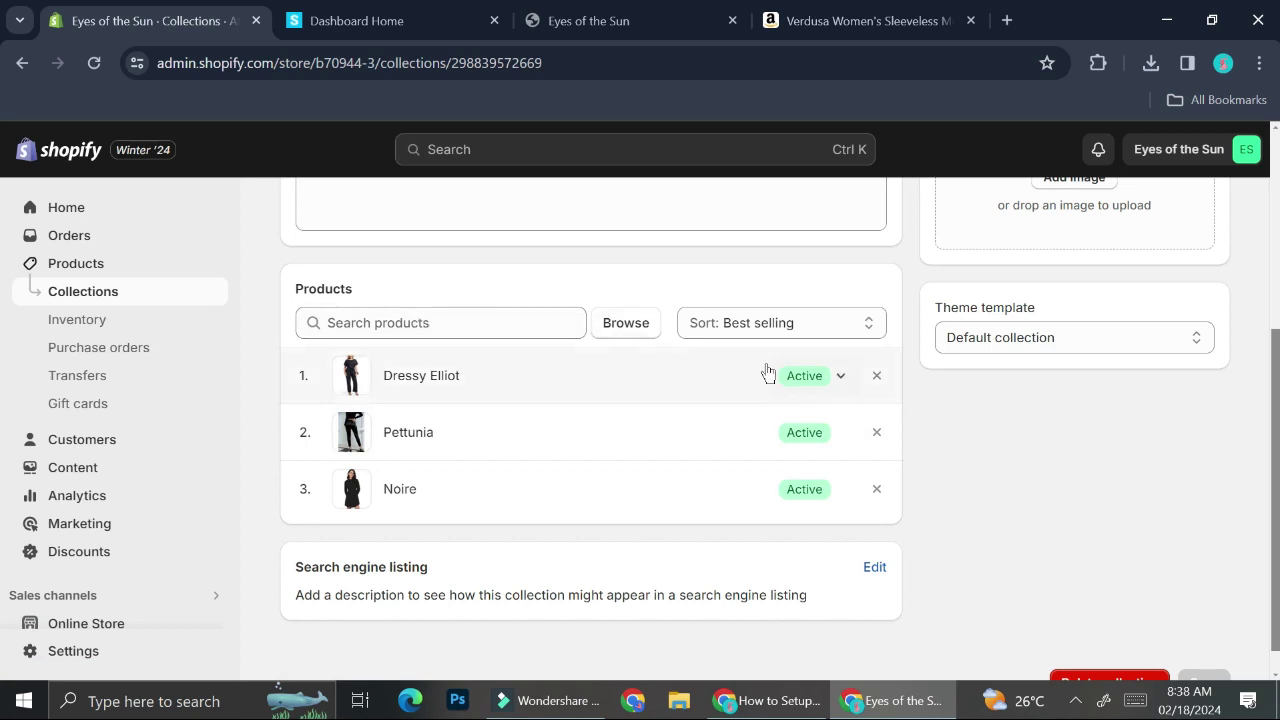
pyautogui.click(623, 329)
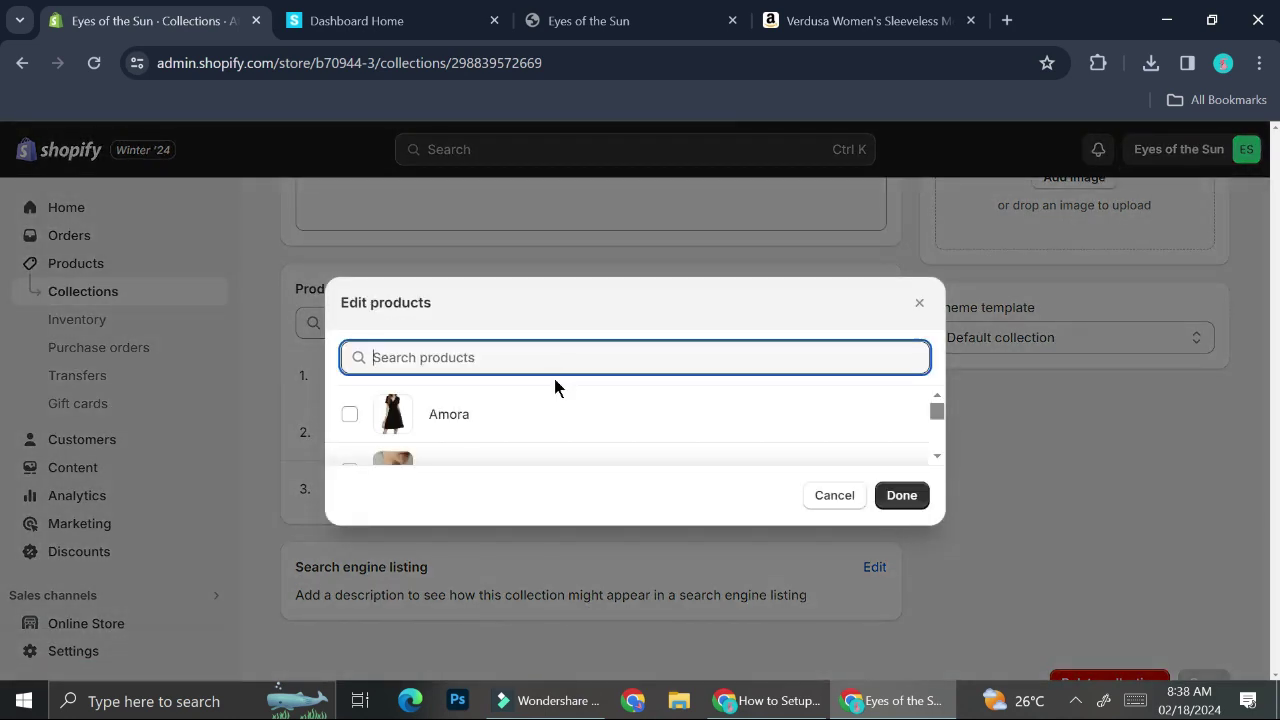
pyautogui.click(350, 416)
pyautogui.scroll(-4, 352, 418)
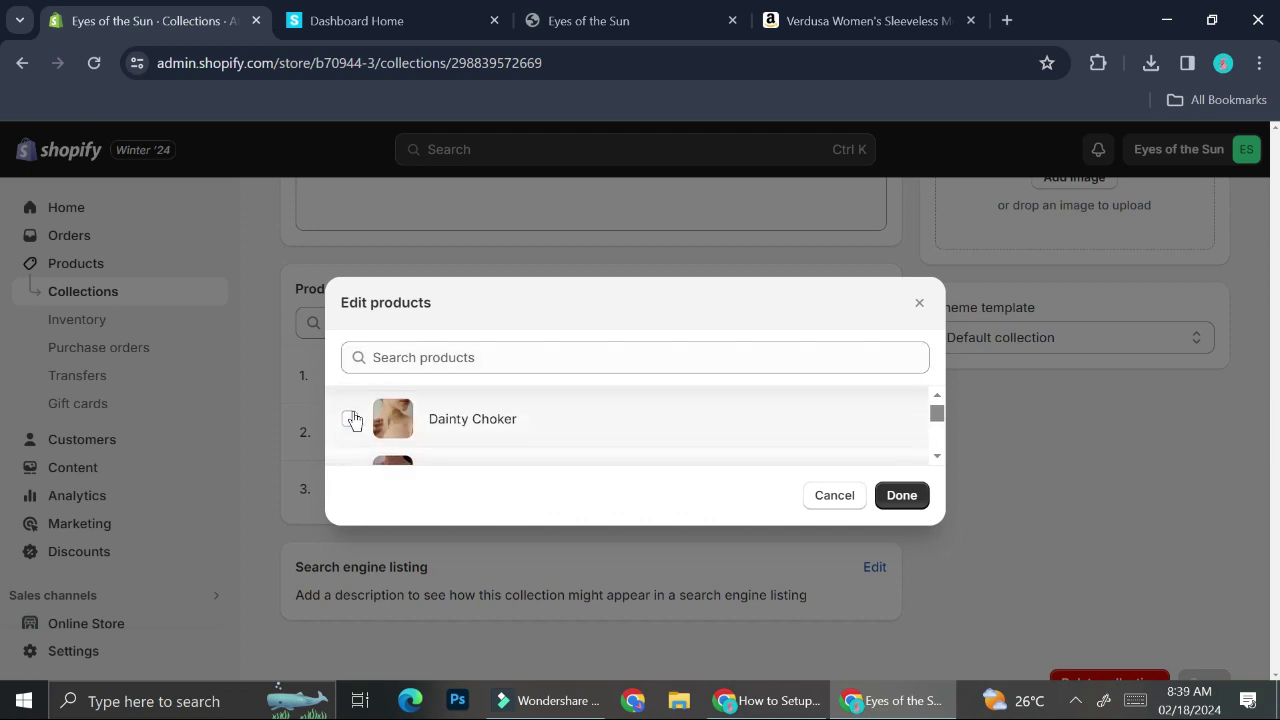
# - Select Emilia Mini Dress, Grace Business Dress and Mielle as well, and apply the product selection to the Attire collection
pyautogui.scroll(-1, 352, 418)
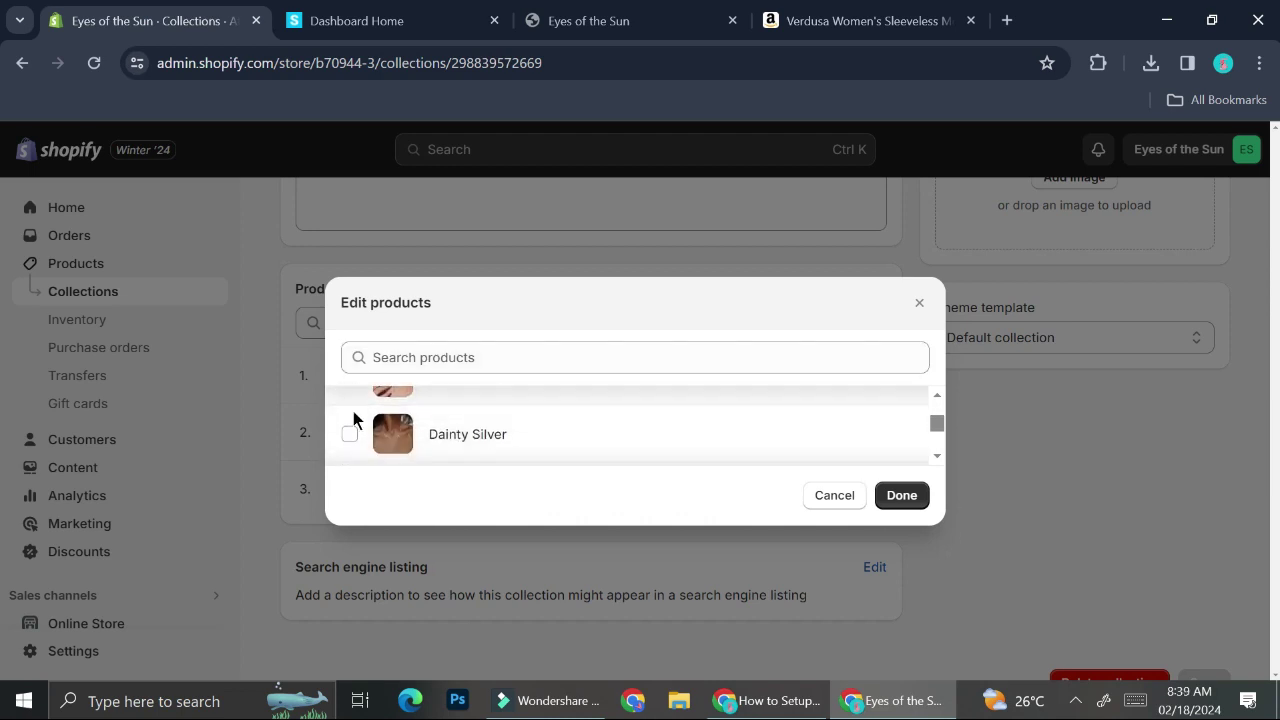
pyautogui.scroll(-1, 352, 418)
pyautogui.click(351, 420)
pyautogui.scroll(-1, 364, 448)
pyautogui.click(350, 432)
pyautogui.scroll(1, 352, 420)
pyautogui.click(351, 414)
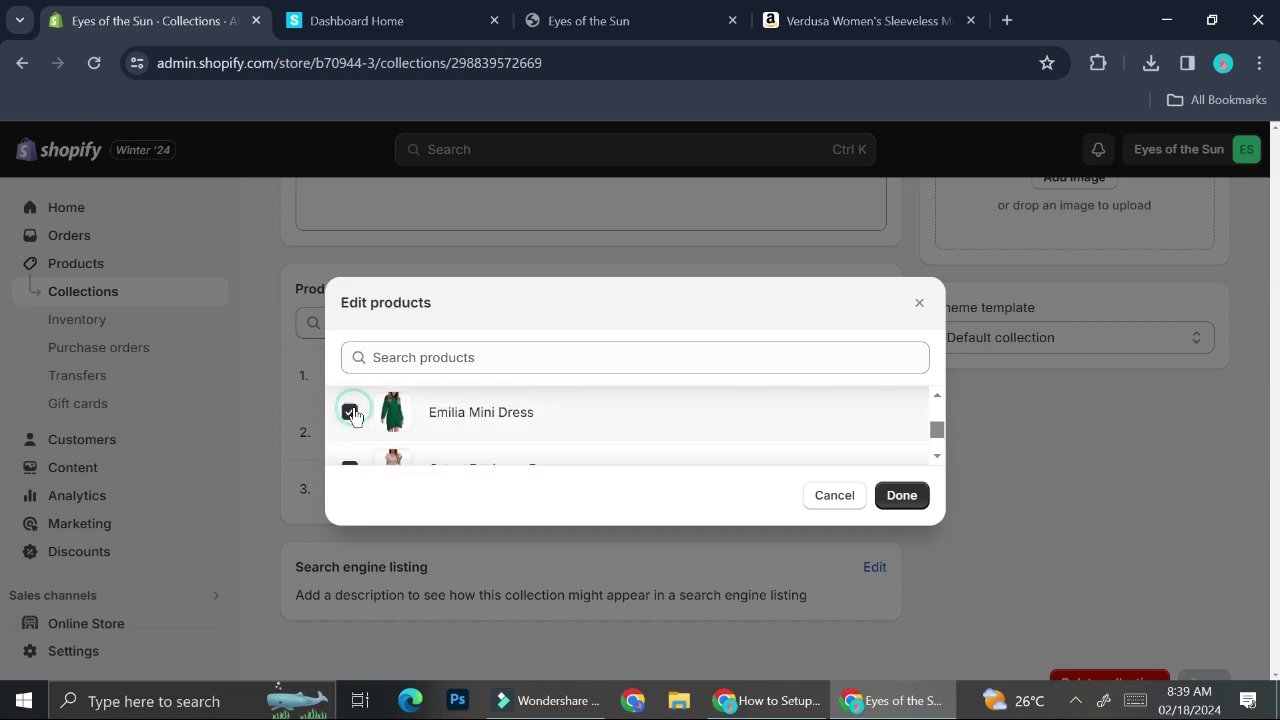
pyautogui.scroll(-1, 352, 416)
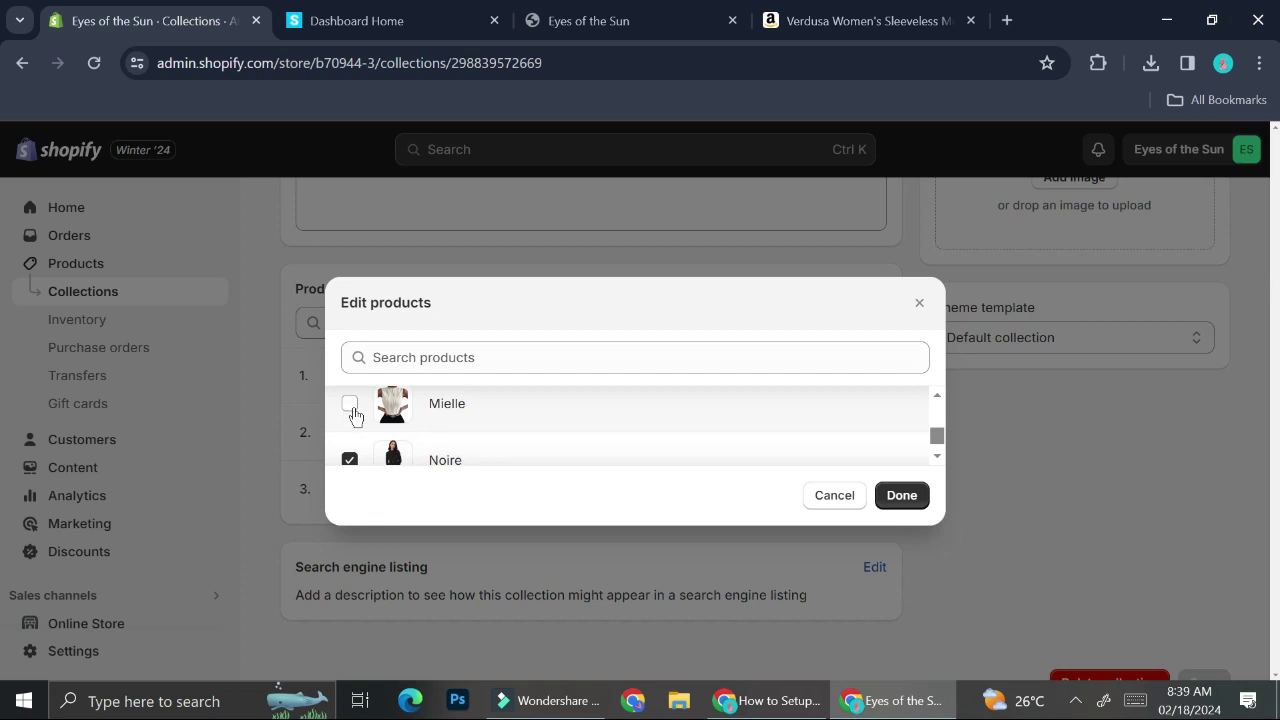
pyautogui.click(352, 408)
pyautogui.scroll(-2, 357, 418)
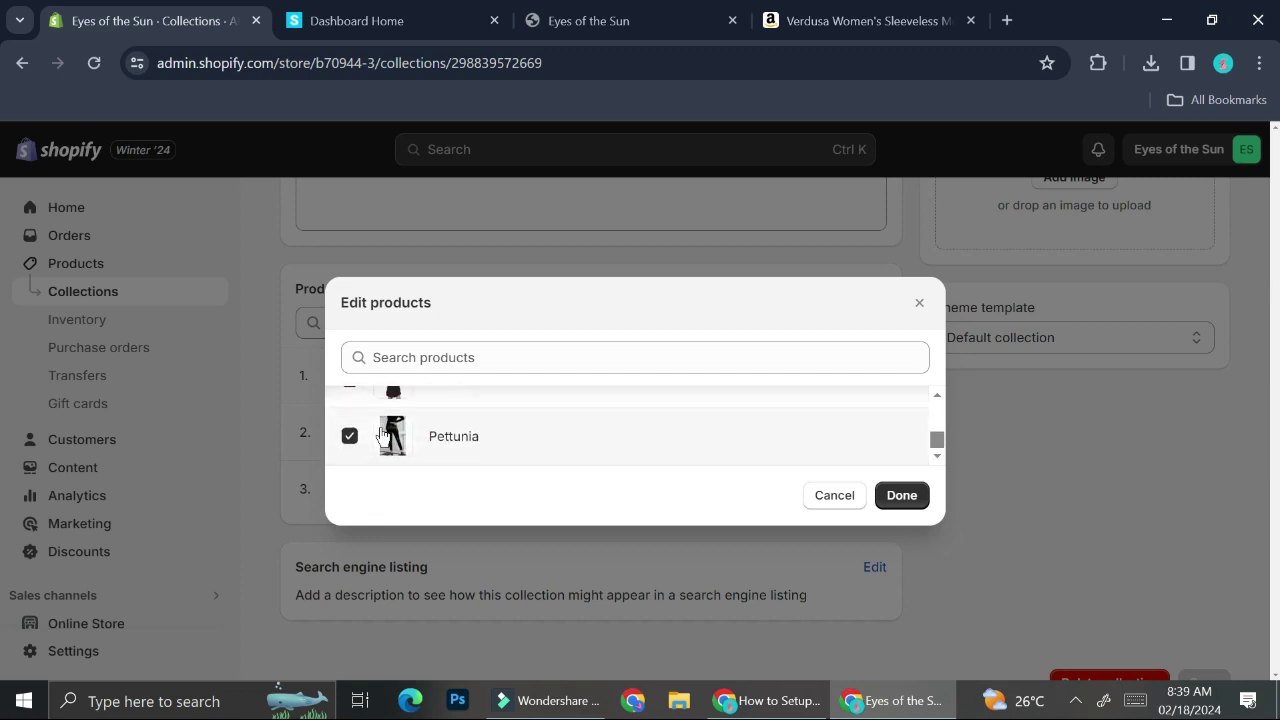
pyautogui.click(903, 495)
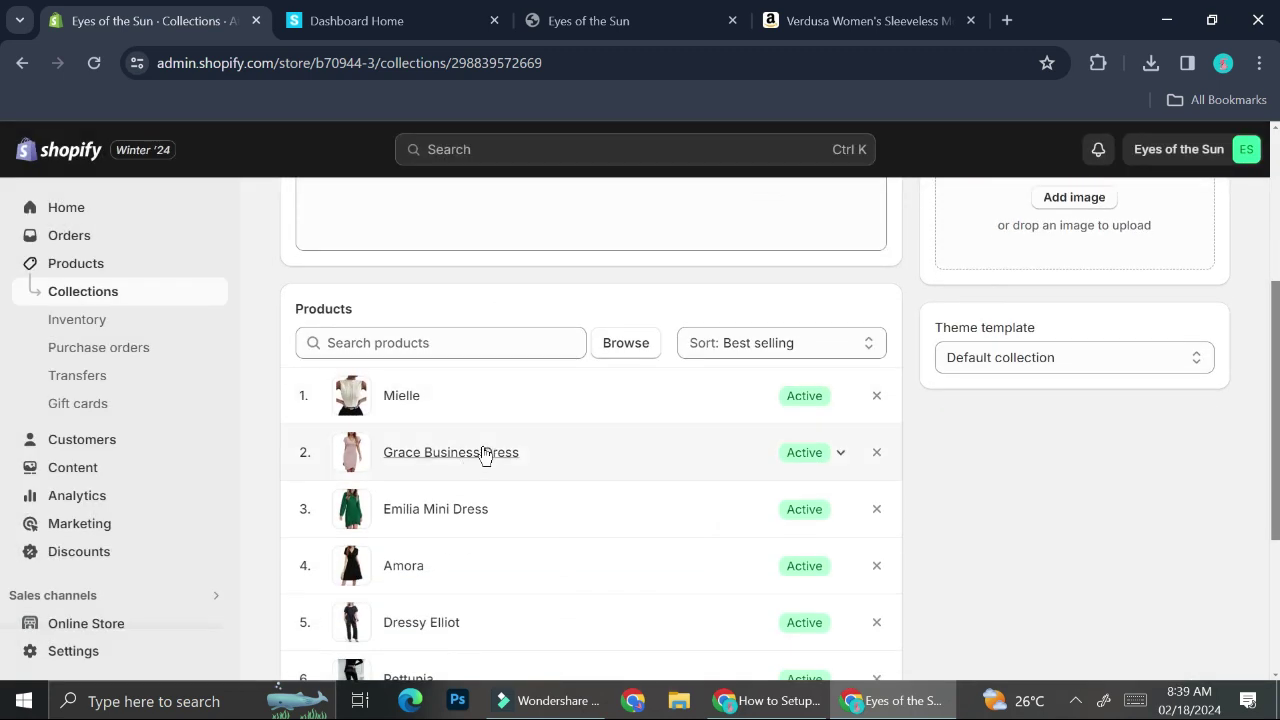
# - Return to the collections list and delete the Autumn Collection
pyautogui.scroll(4, 480, 455)
pyautogui.click(293, 216)
pyautogui.click(286, 412)
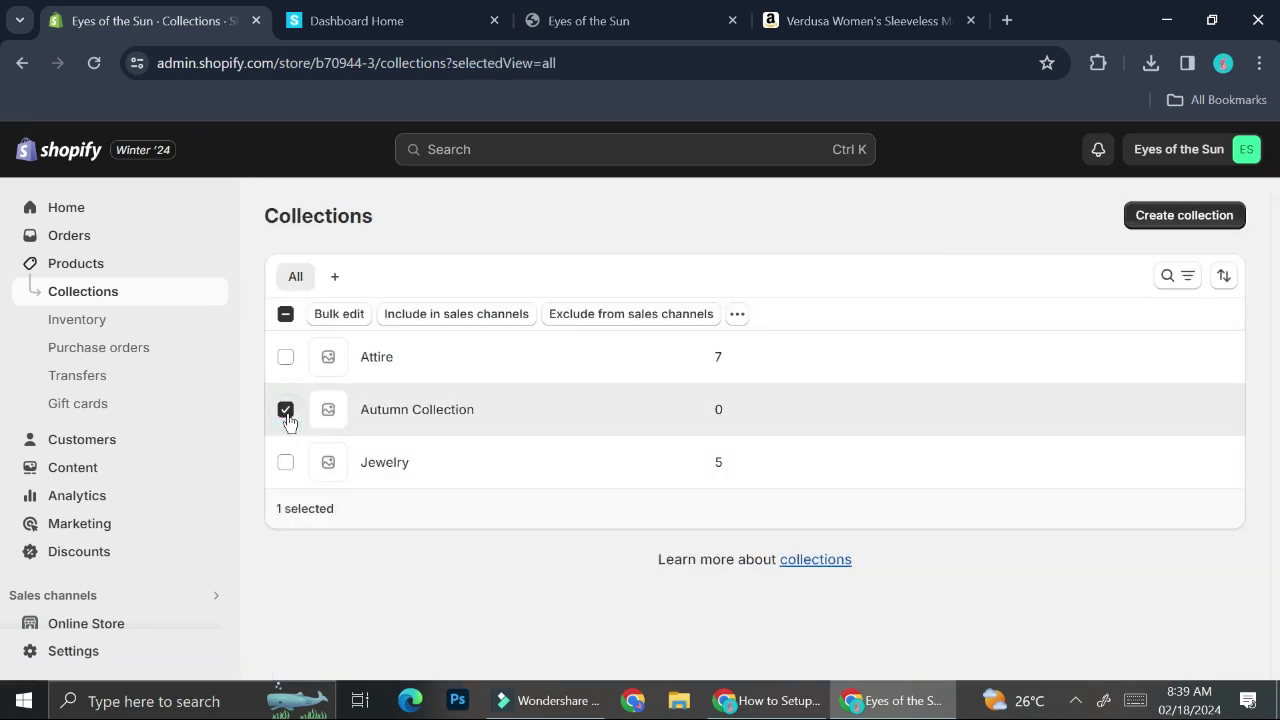
pyautogui.click(736, 316)
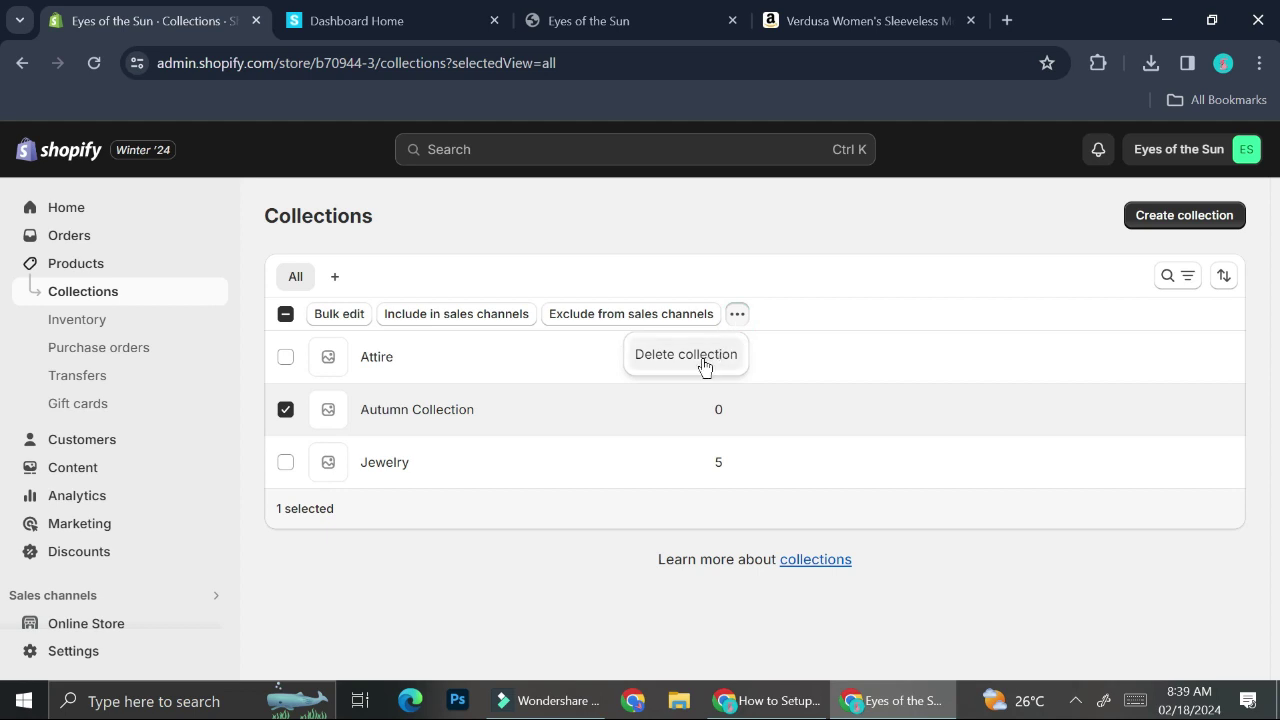
pyautogui.click(703, 362)
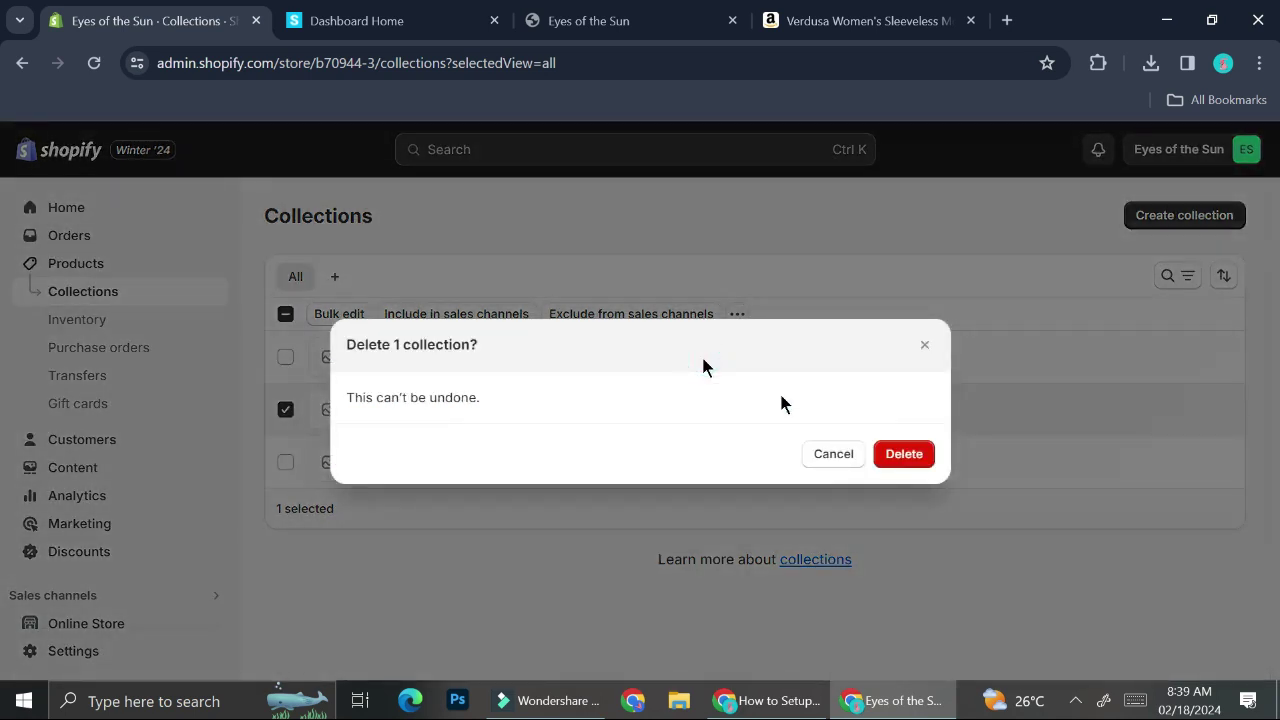
pyautogui.click(892, 462)
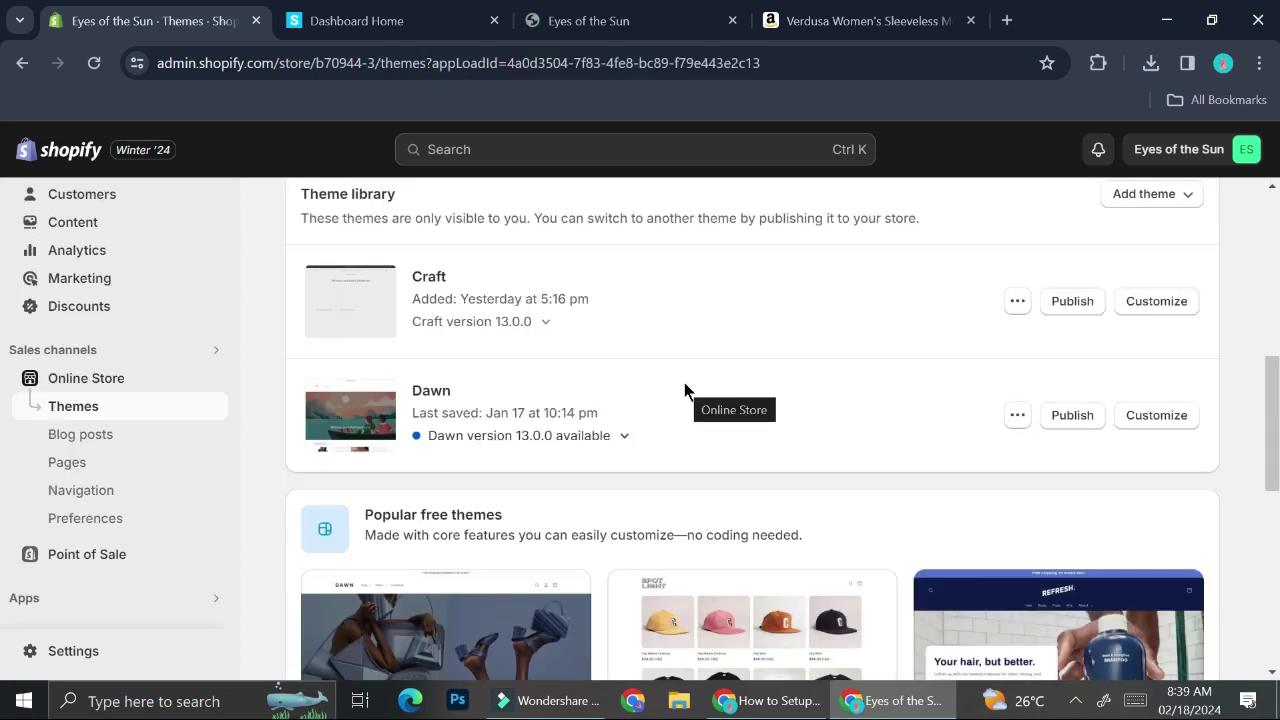
# - Look over the store's current theme, theme library and popular free themes, and browse the themes in the Shopify Theme Store
pyautogui.scroll(3, 684, 390)
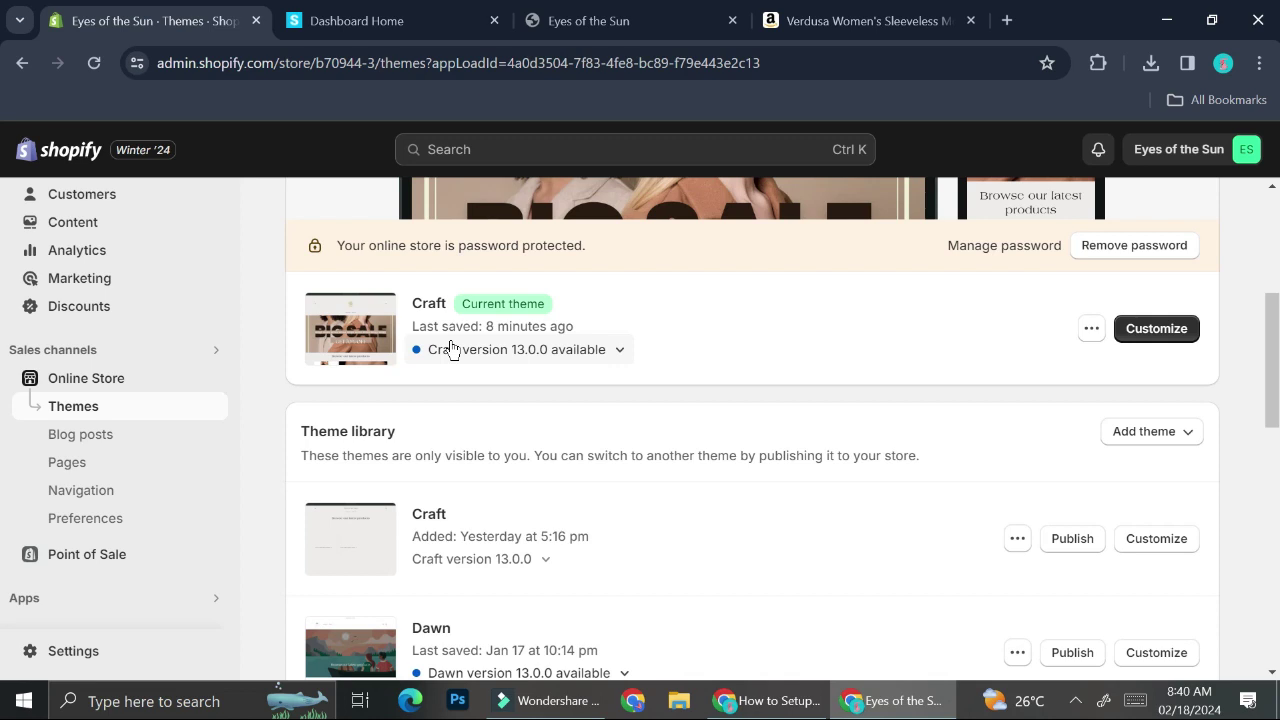
pyautogui.scroll(-3, 508, 386)
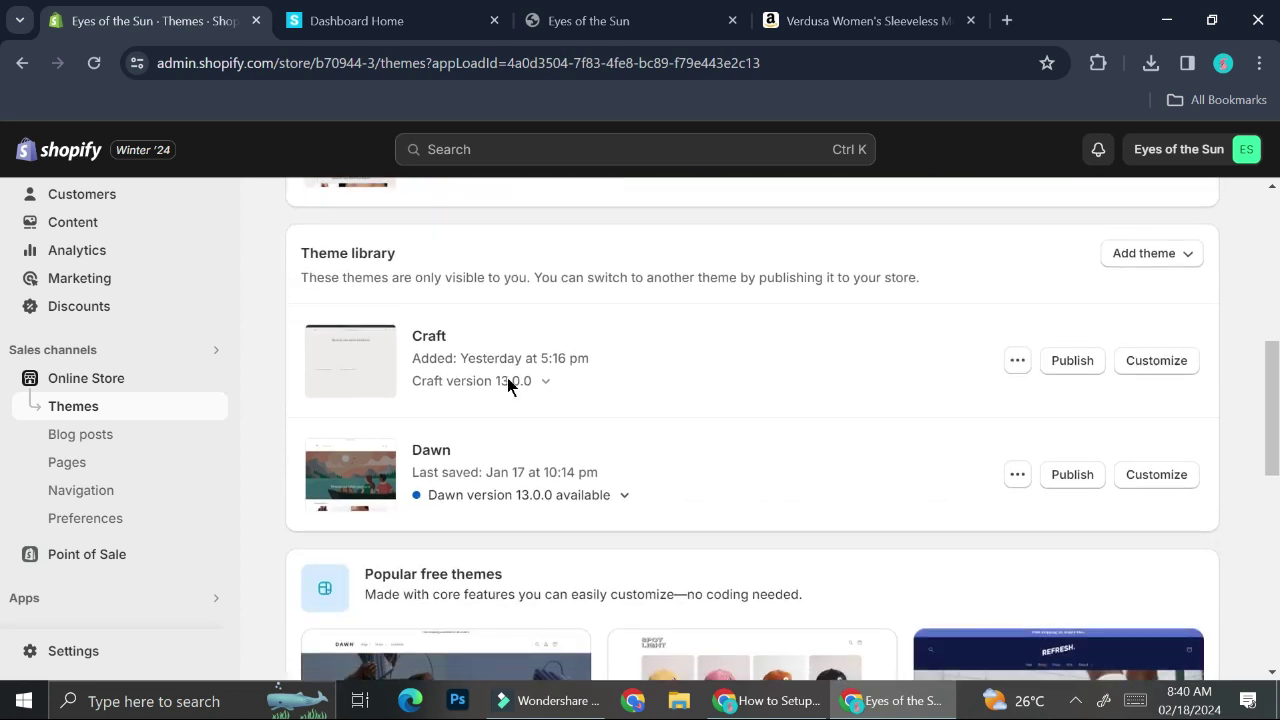
pyautogui.scroll(-4, 507, 380)
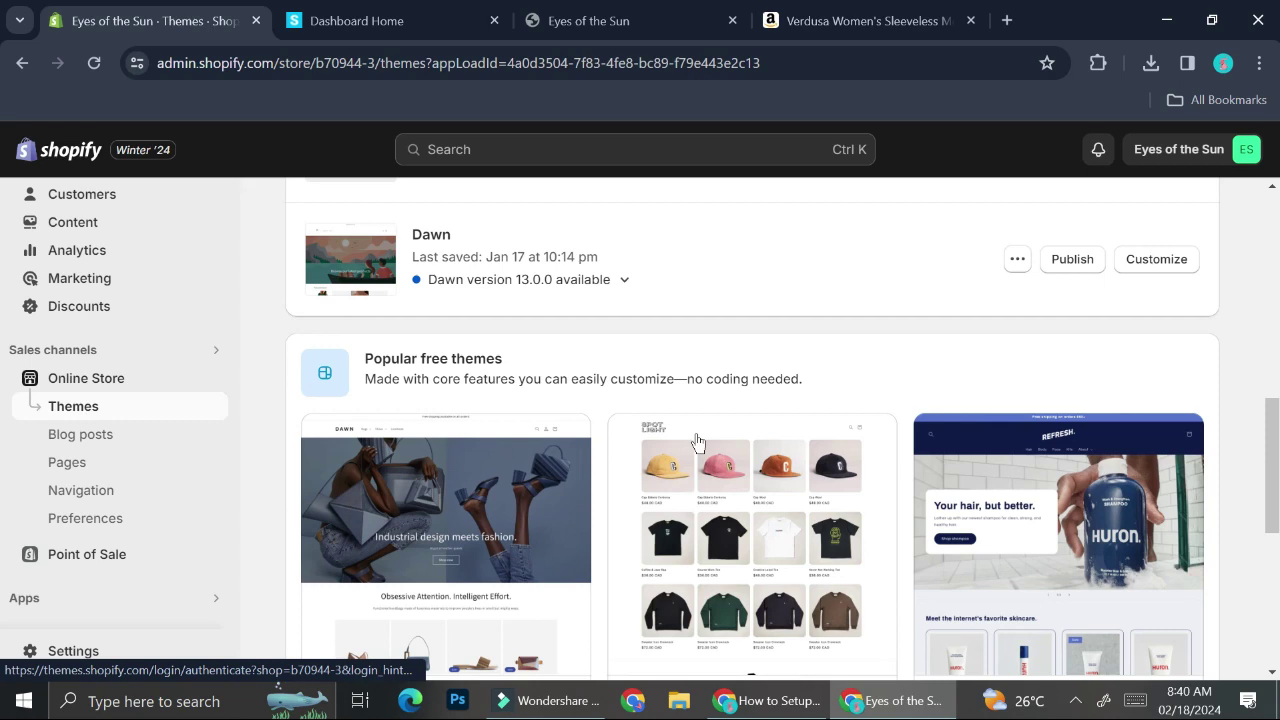
pyautogui.scroll(-2, 697, 441)
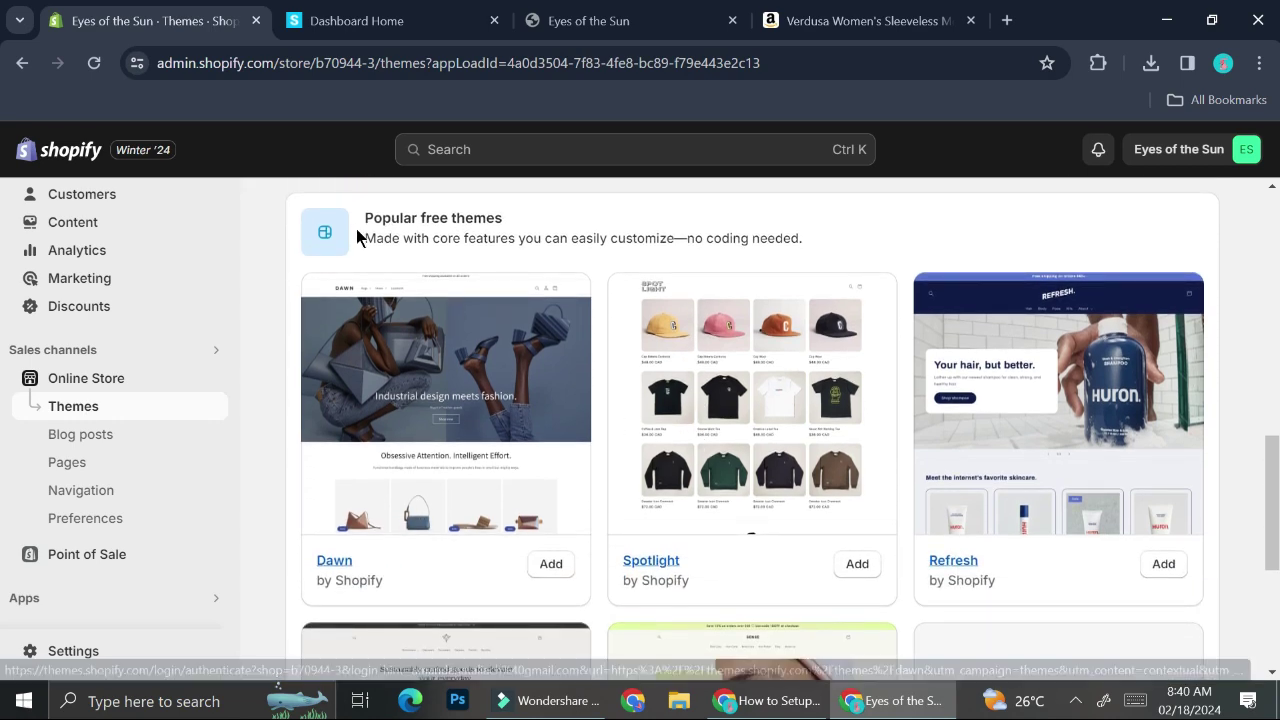
pyautogui.scroll(-4, 646, 347)
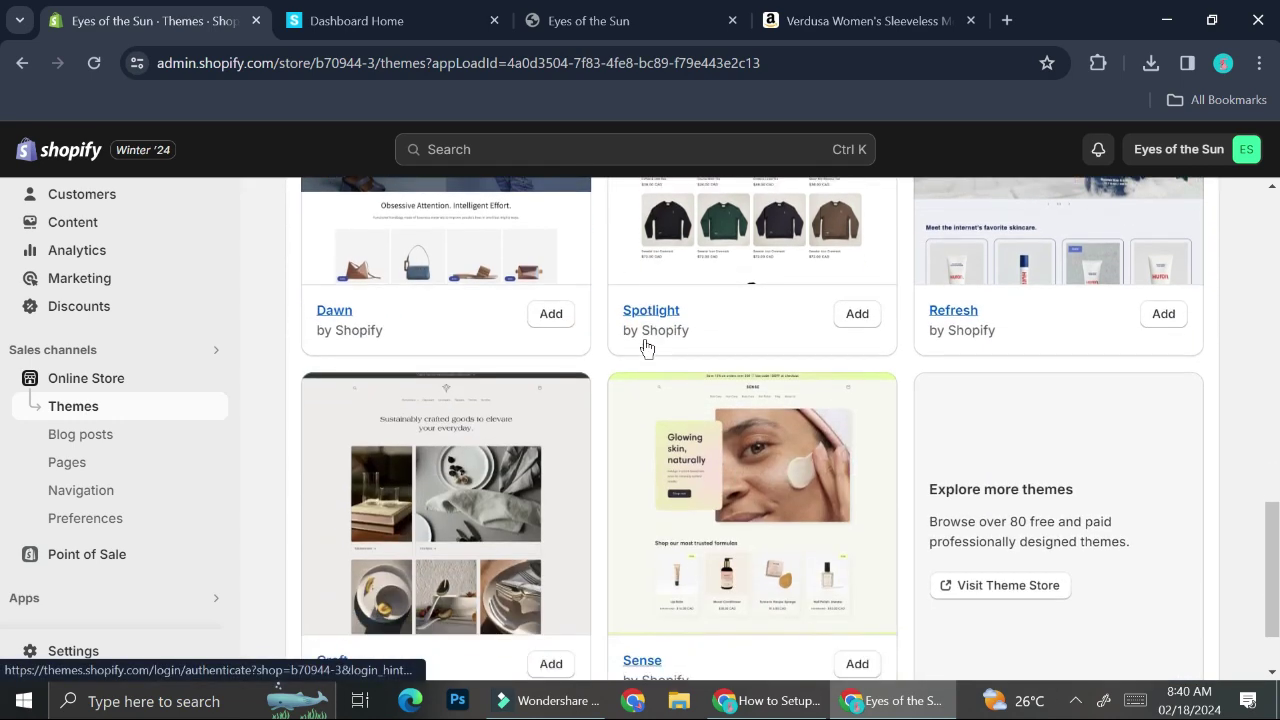
pyautogui.click(646, 347)
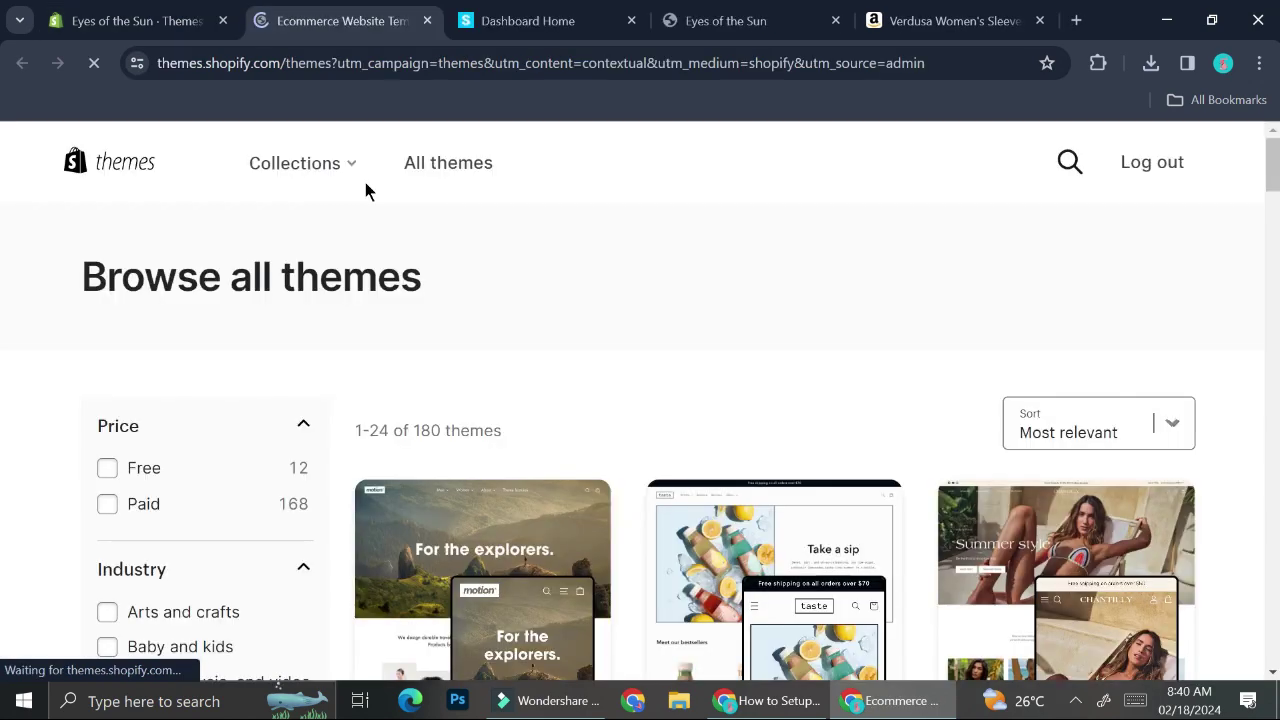
pyautogui.scroll(-2, 541, 318)
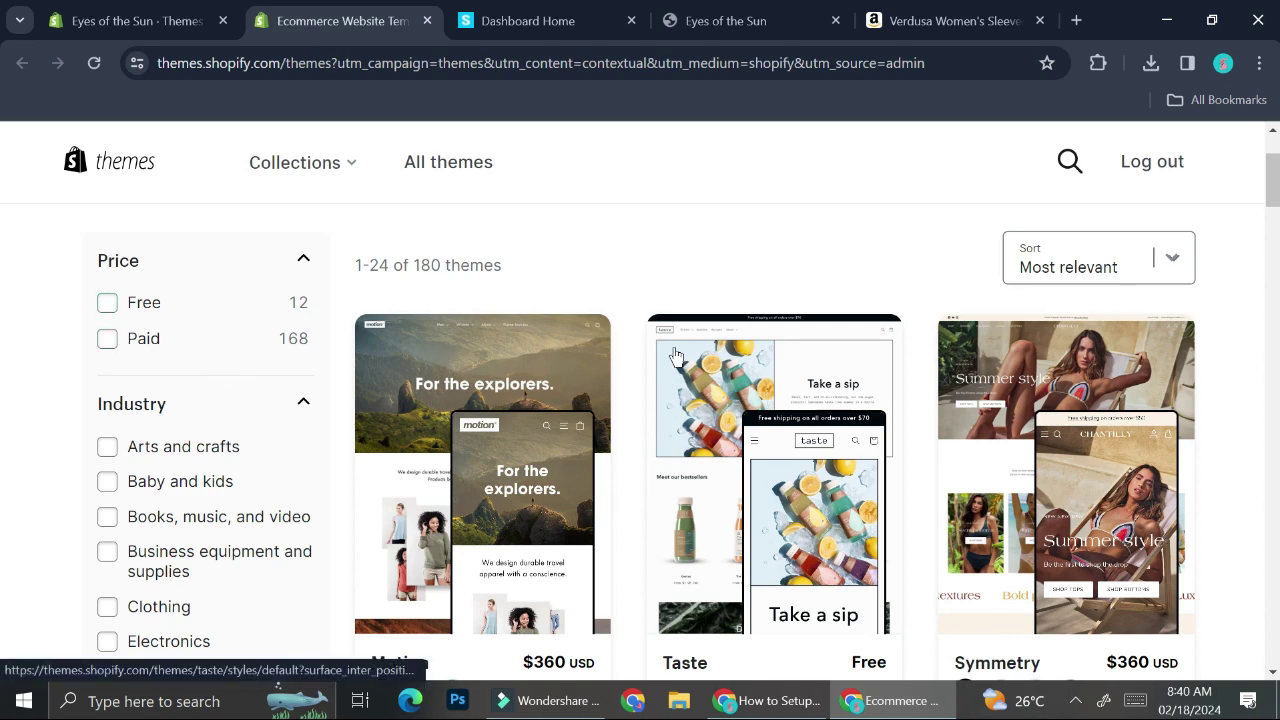
# - Look through the free and paid themes in the Theme Store's full listing
pyautogui.scroll(-2, 676, 355)
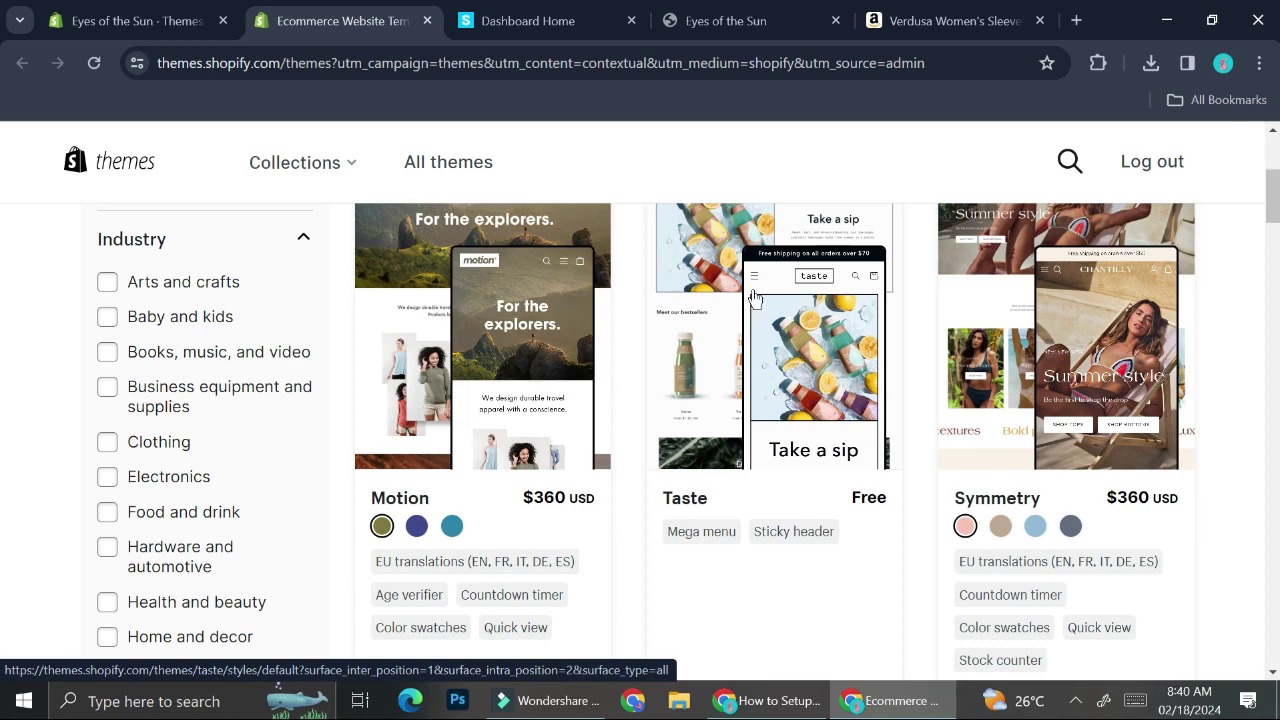
pyautogui.scroll(1, 808, 340)
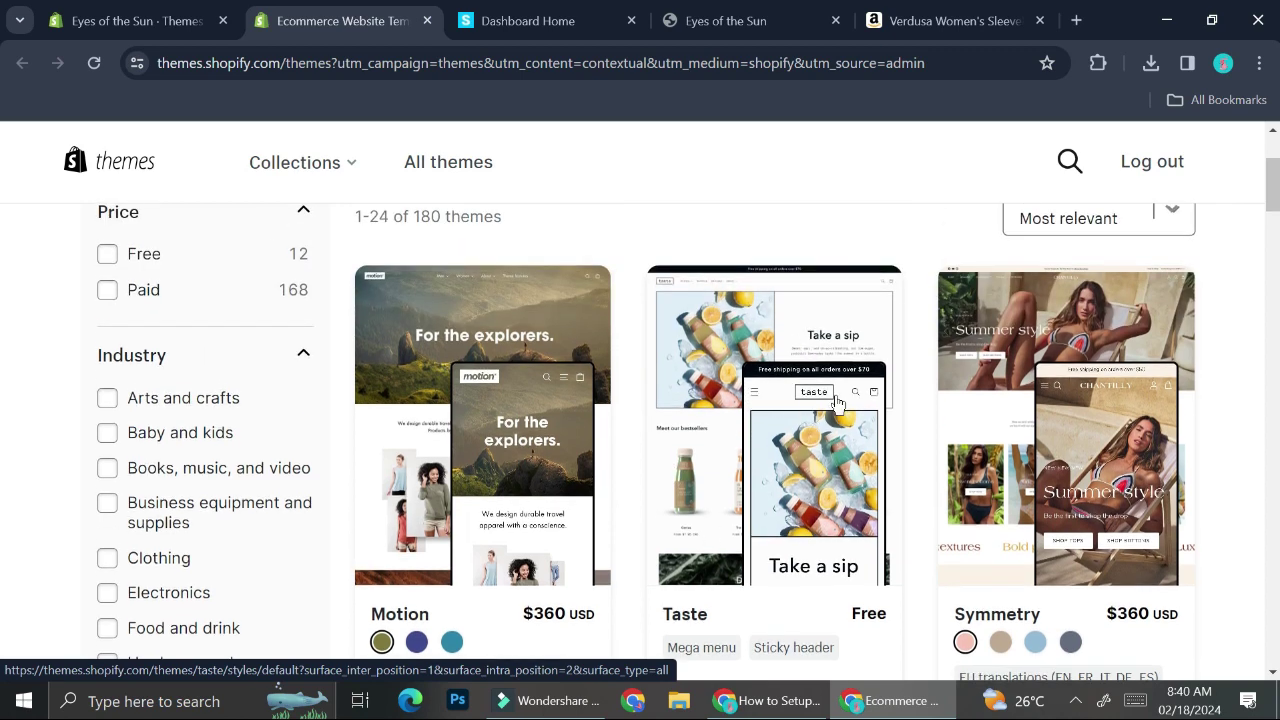
pyautogui.scroll(-1, 836, 401)
pyautogui.scroll(-5, 780, 363)
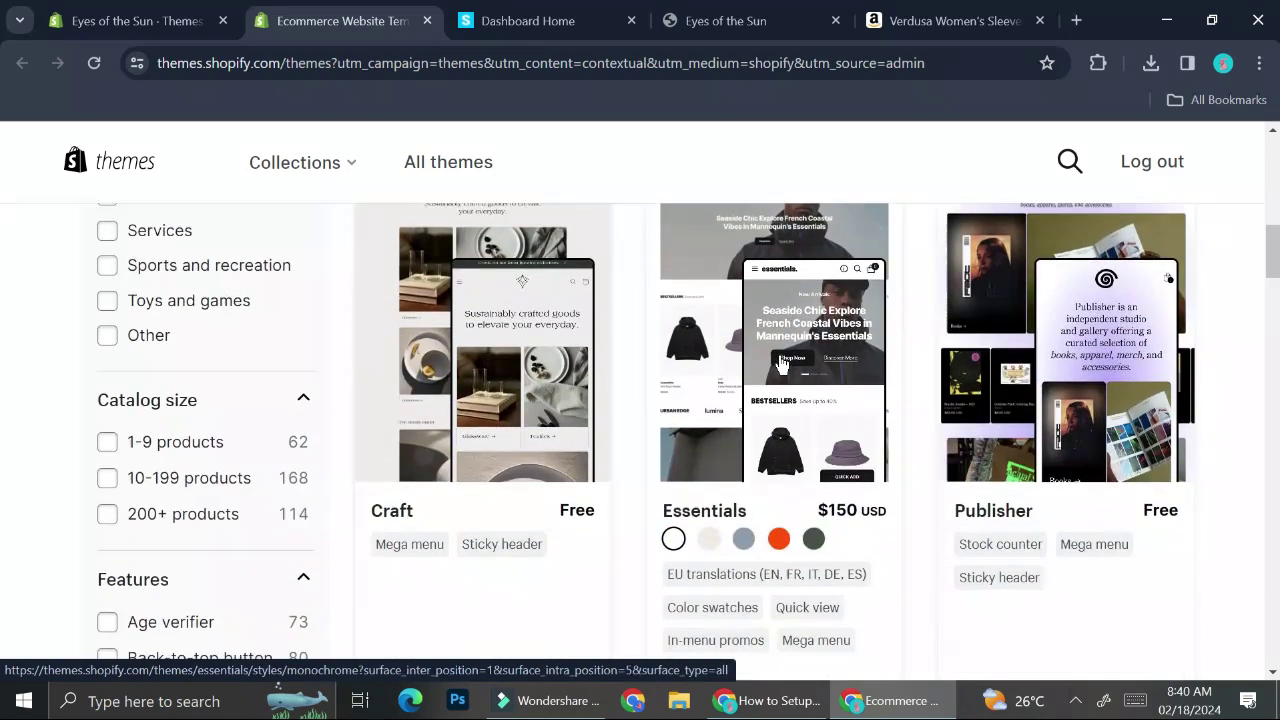
pyautogui.scroll(1, 474, 378)
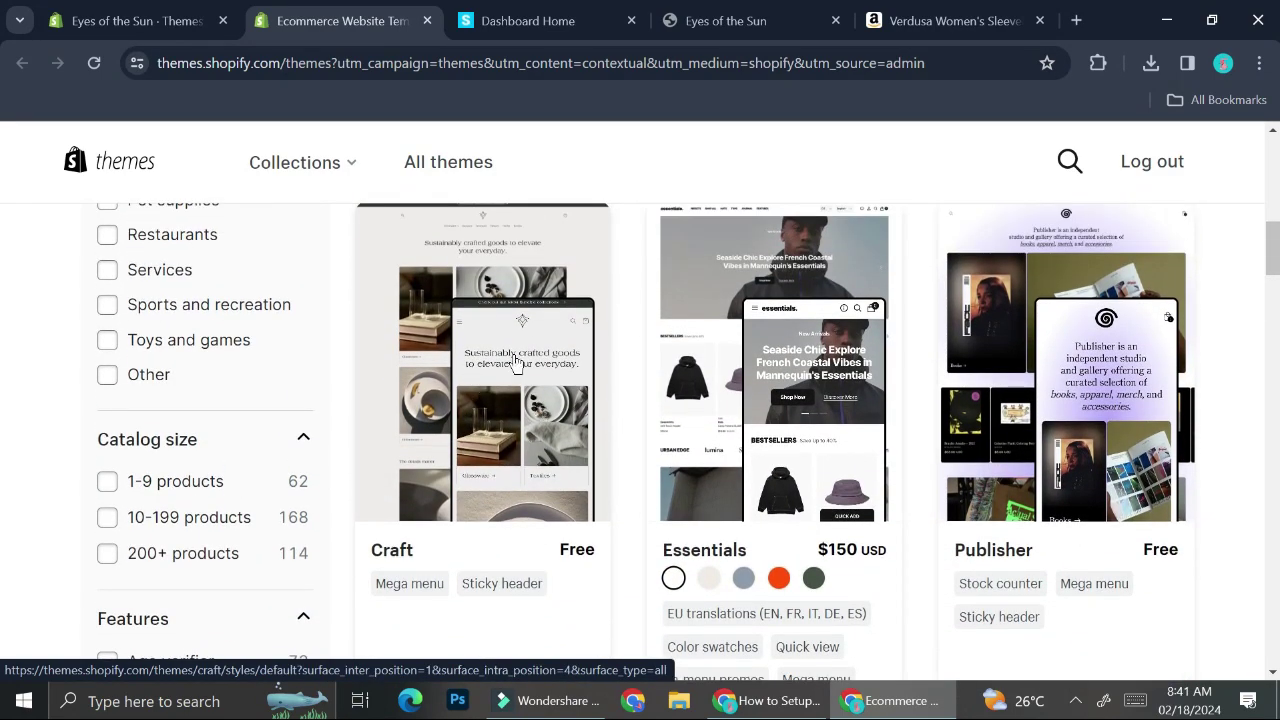
pyautogui.scroll(6, 651, 380)
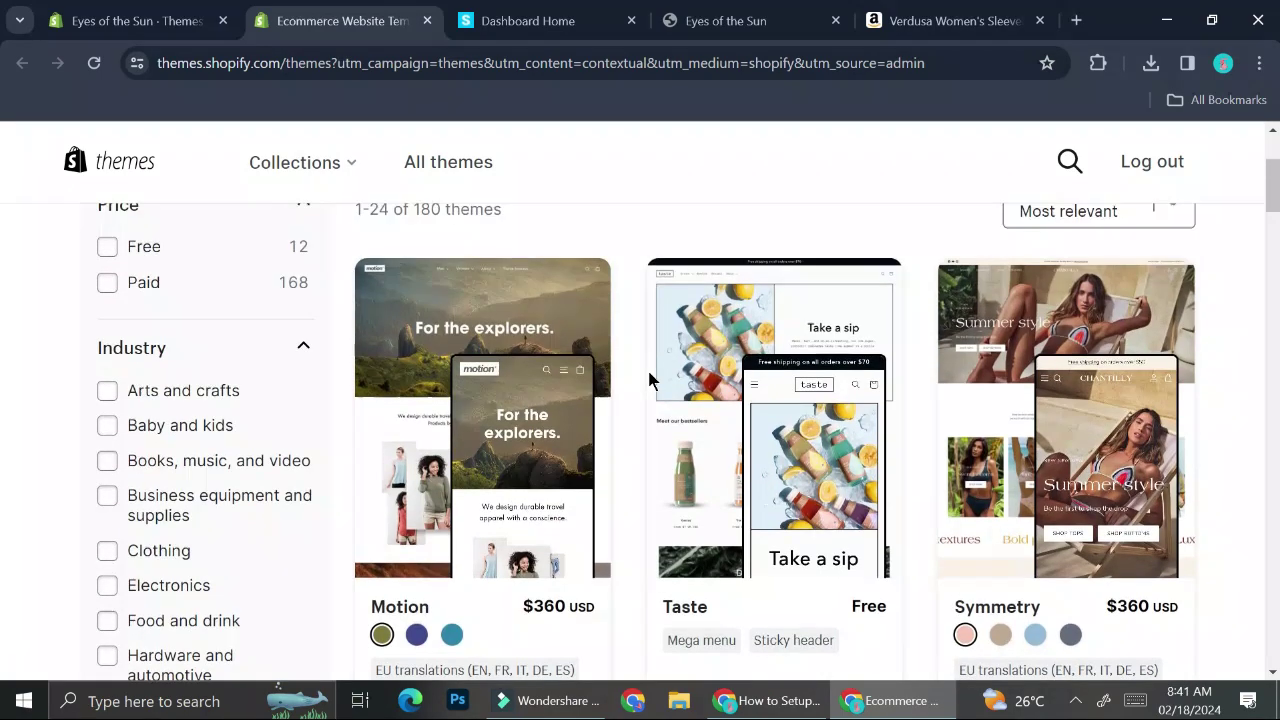
pyautogui.scroll(2, 460, 326)
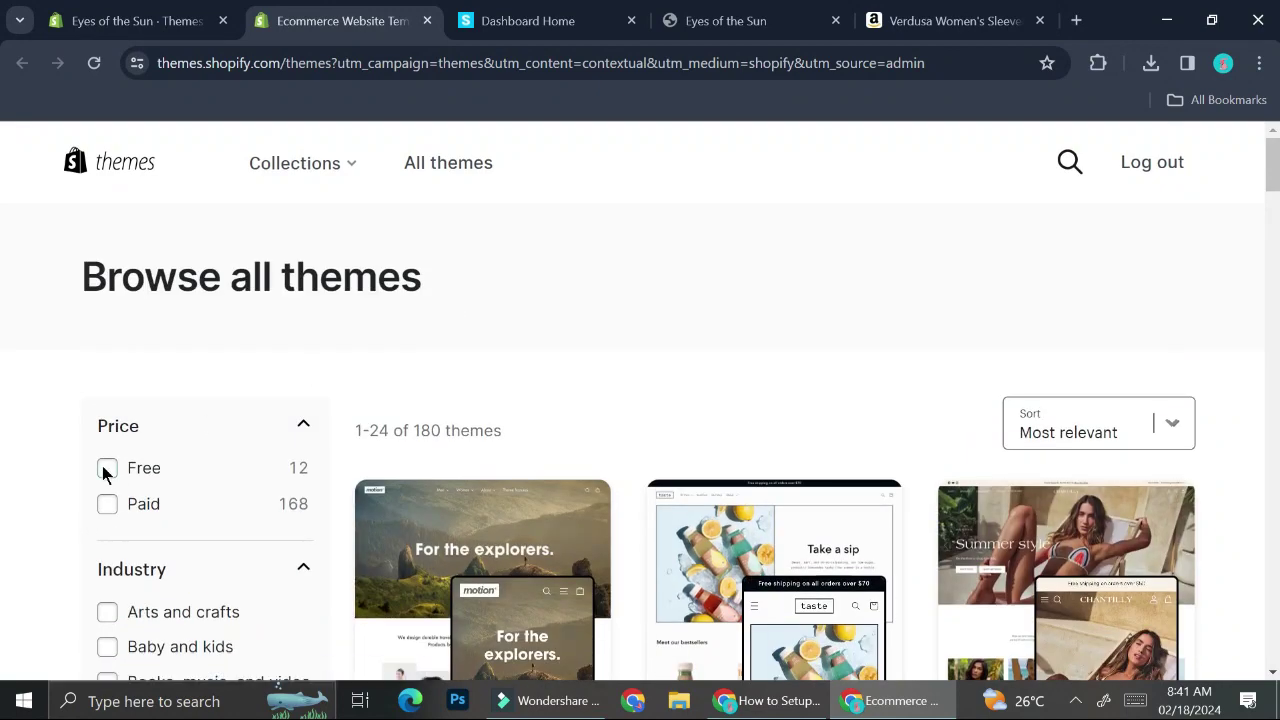
# - Filter the theme listing by the Free price option, look through the matching themes and open the Craft theme's page
pyautogui.click(107, 470)
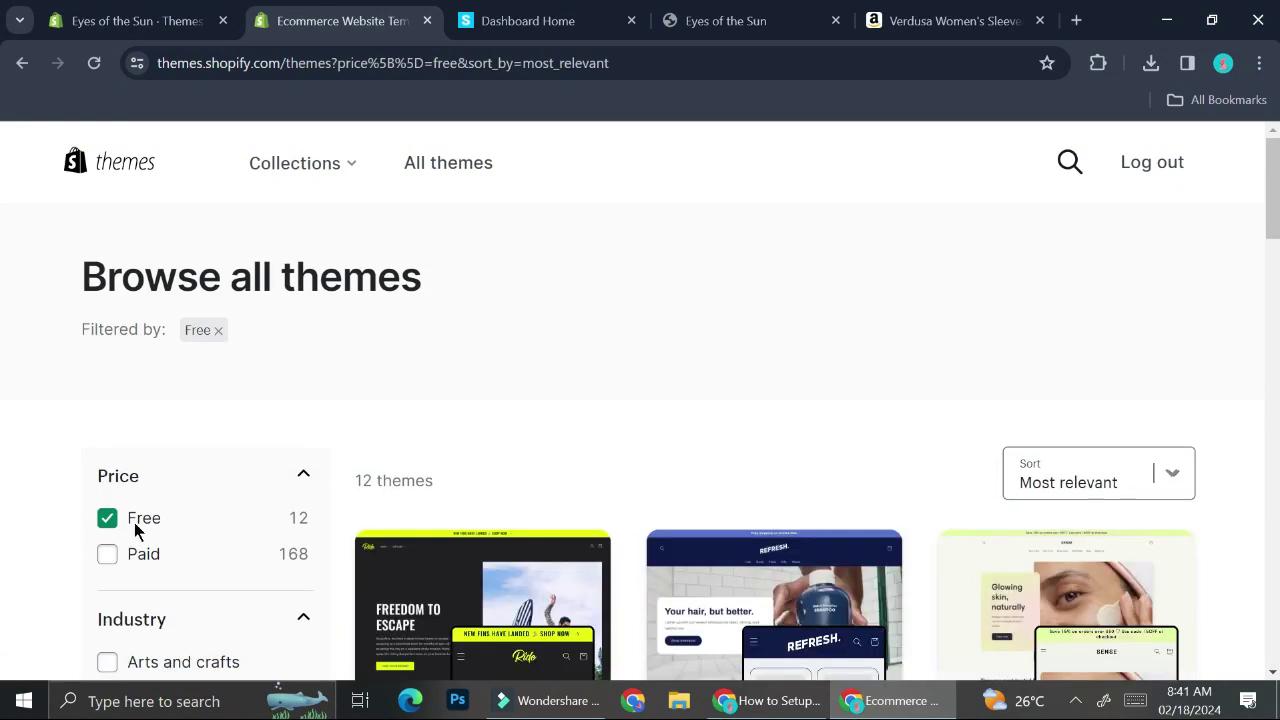
pyautogui.scroll(-9, 720, 494)
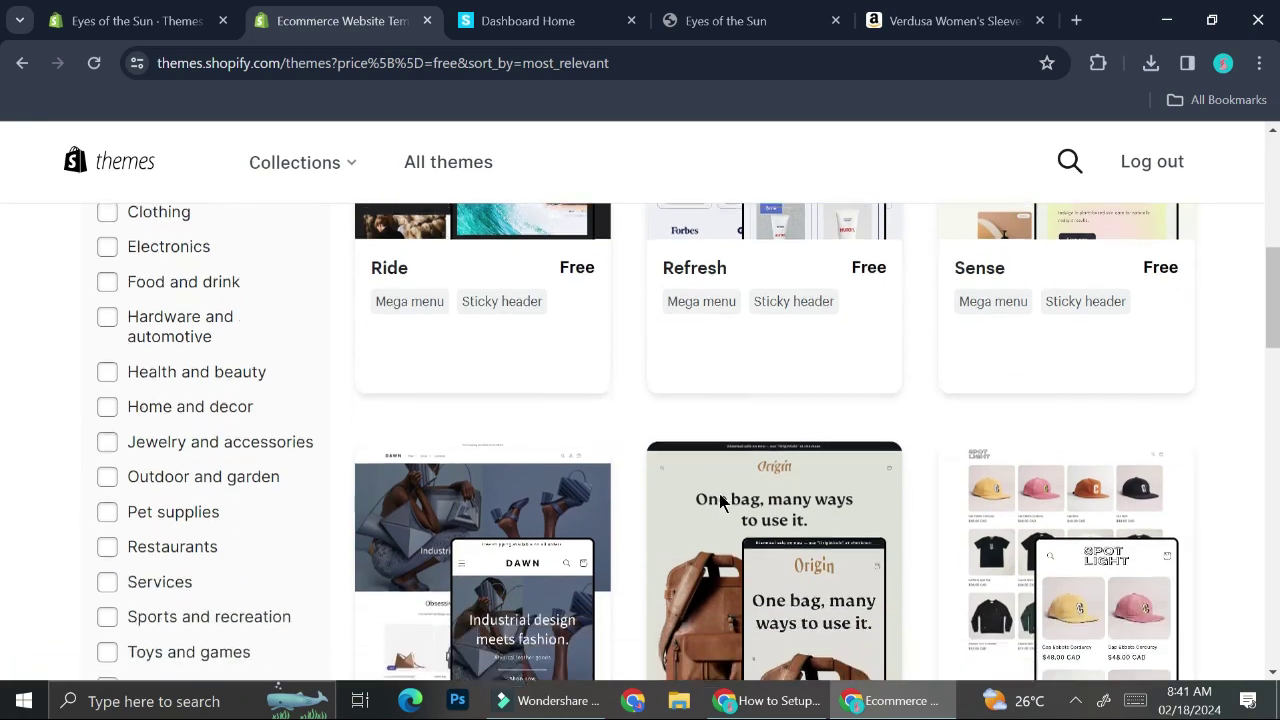
pyautogui.scroll(-7, 720, 500)
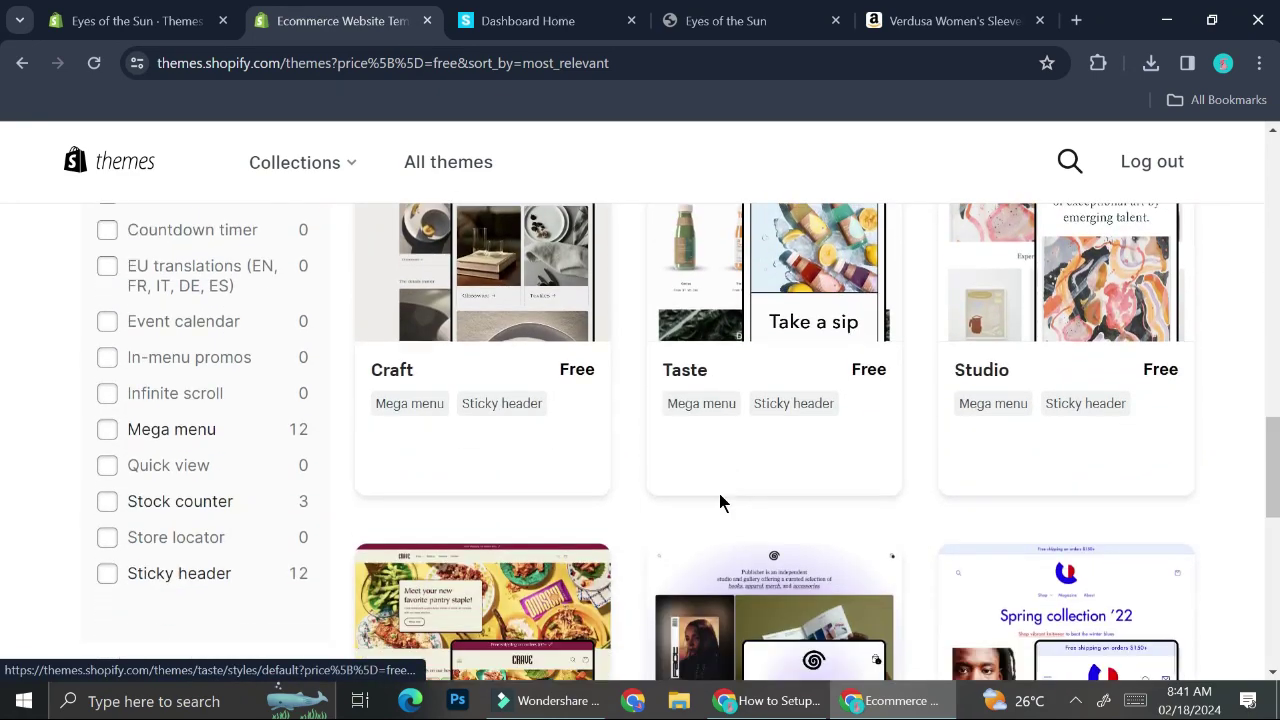
pyautogui.scroll(-3, 720, 500)
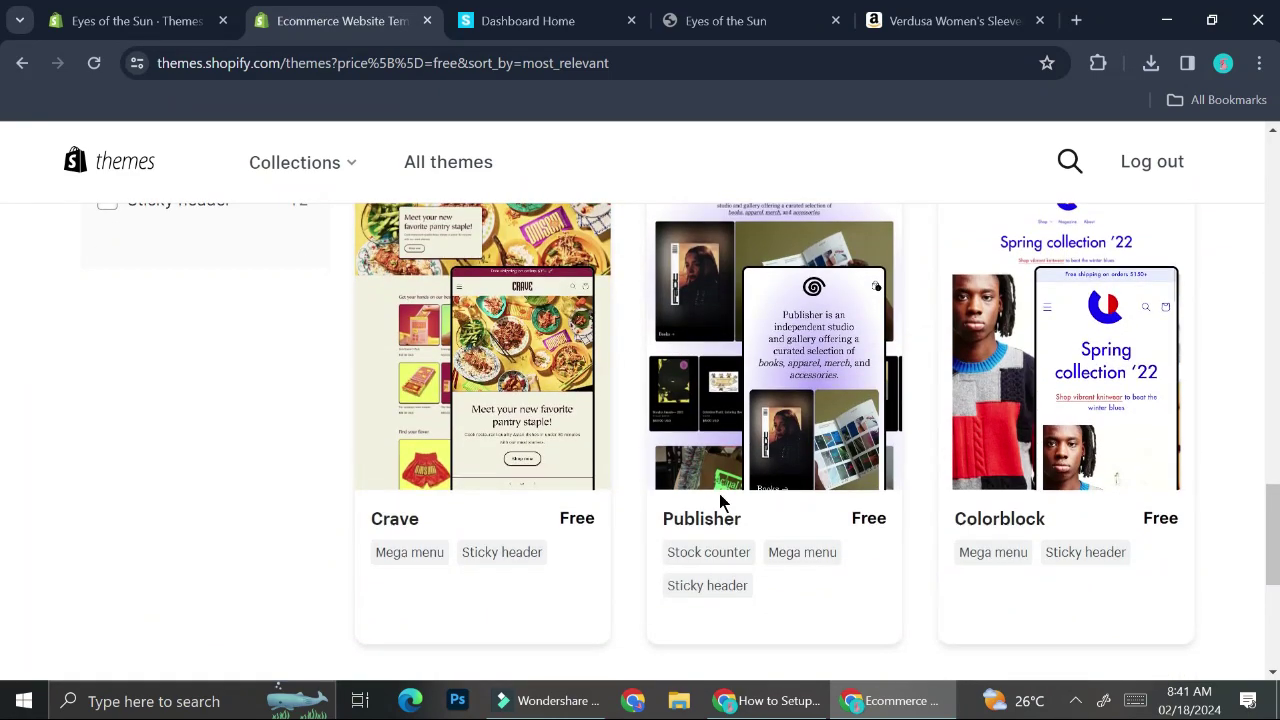
pyautogui.scroll(-2, 720, 495)
pyautogui.scroll(6, 719, 493)
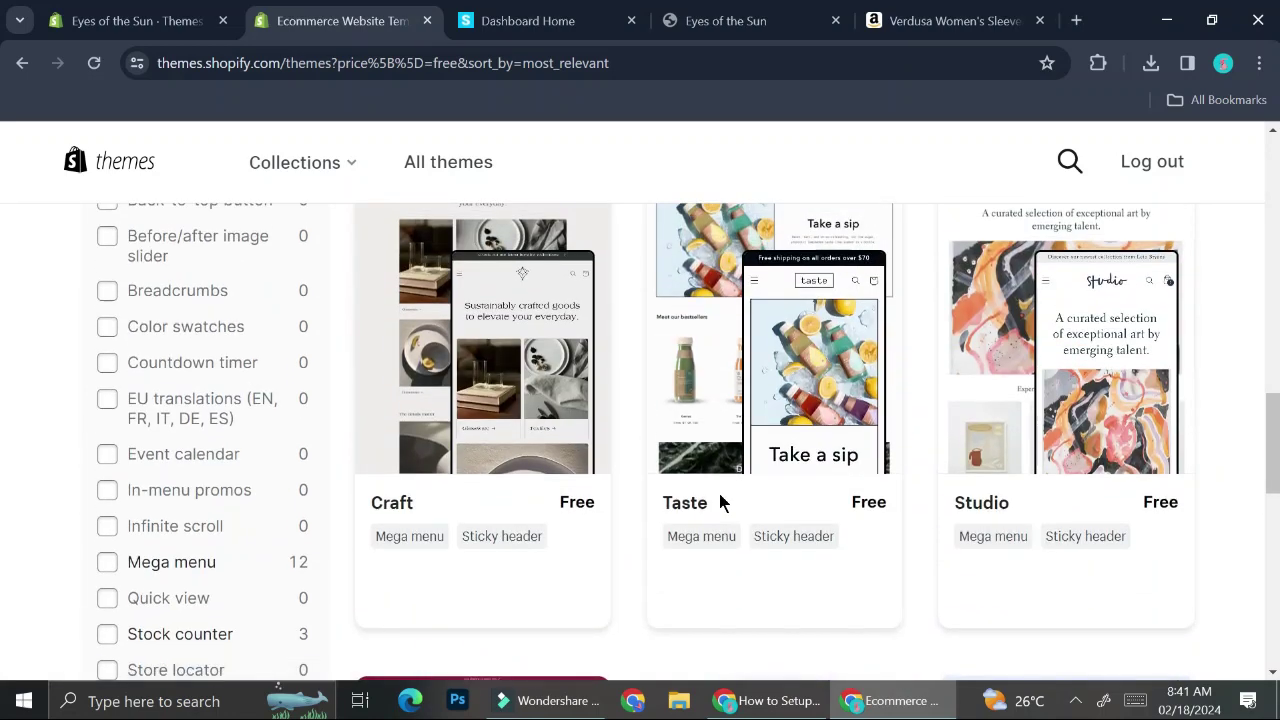
pyautogui.scroll(1, 719, 493)
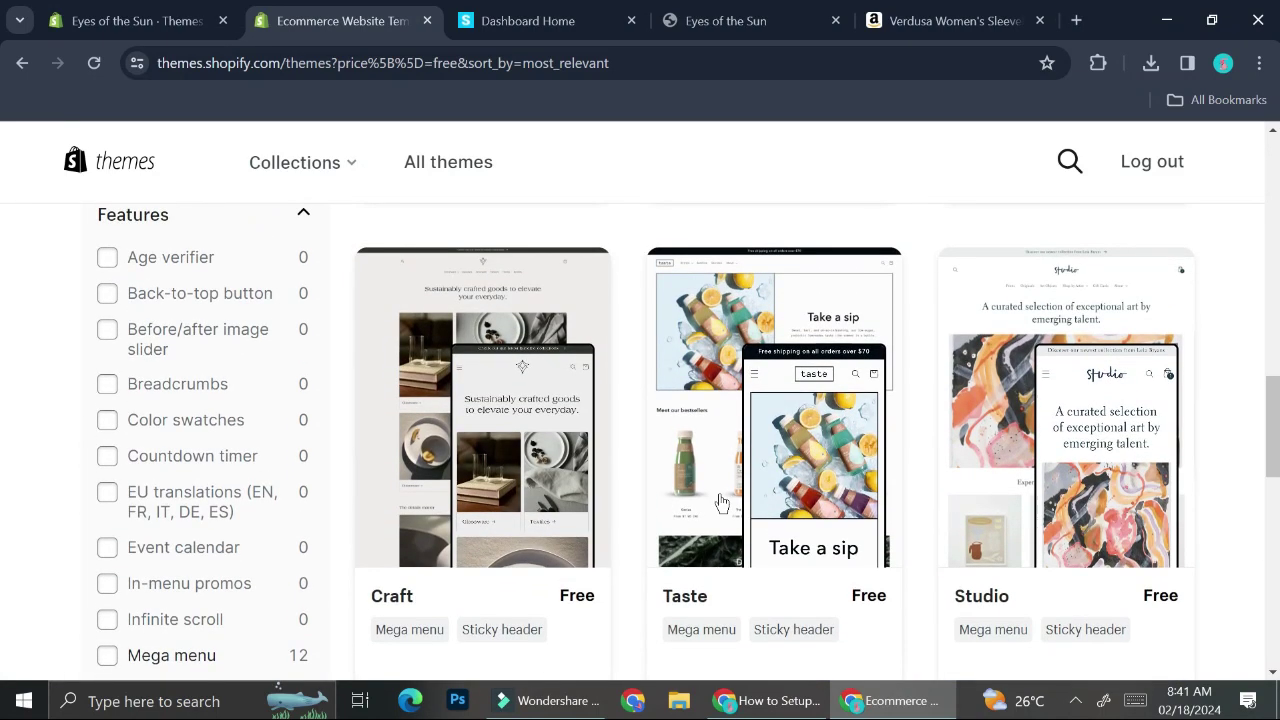
pyautogui.click(549, 470)
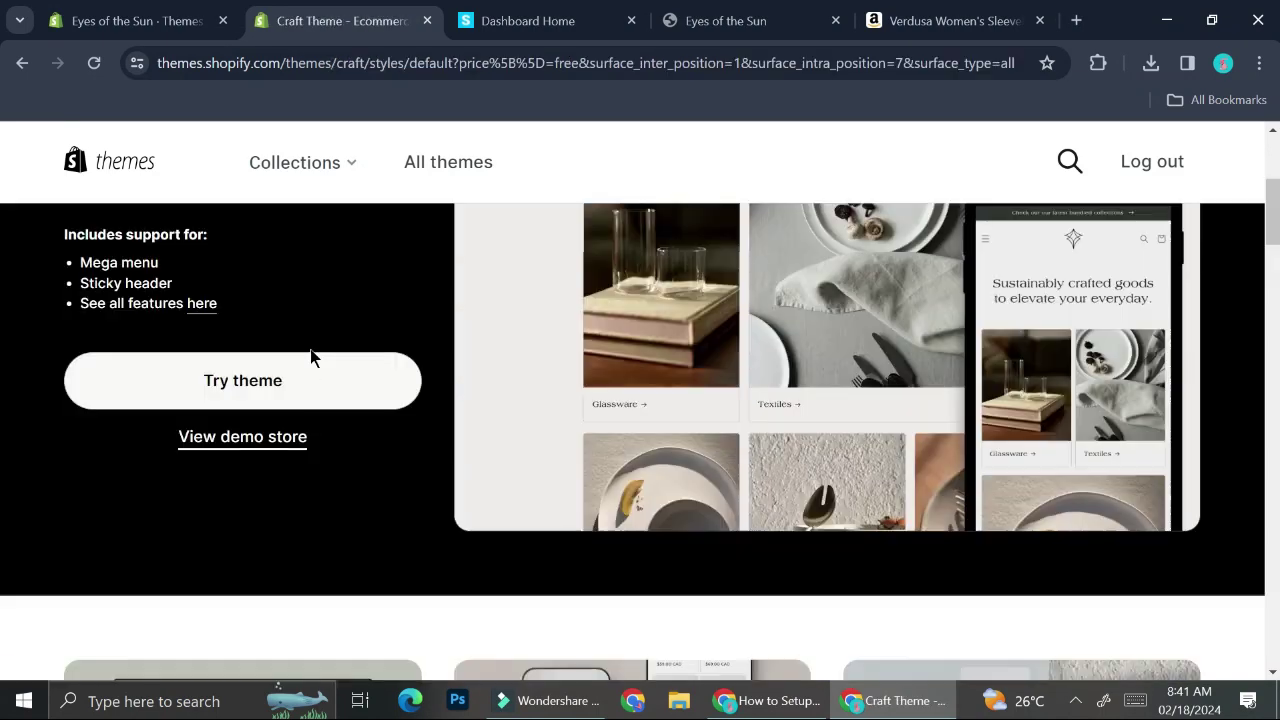
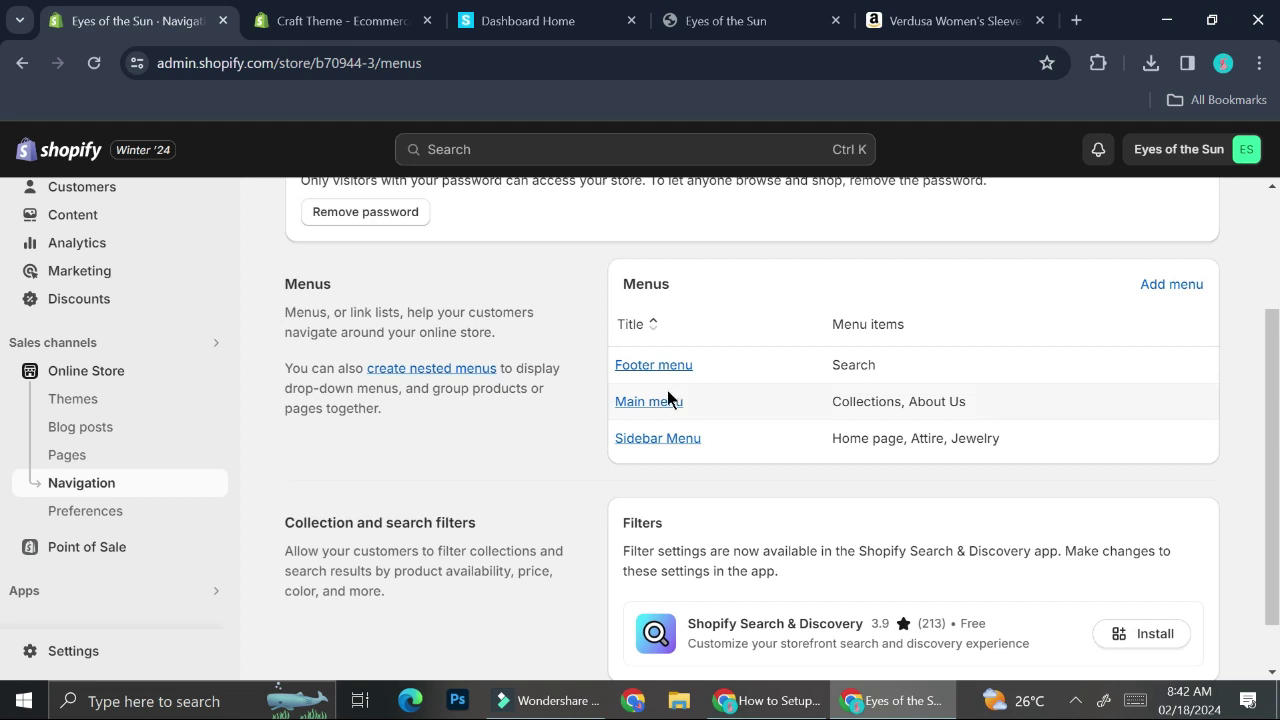
# - Open the store's Main menu for editing and start a new menu item named "Our products"
pyautogui.click(667, 398)
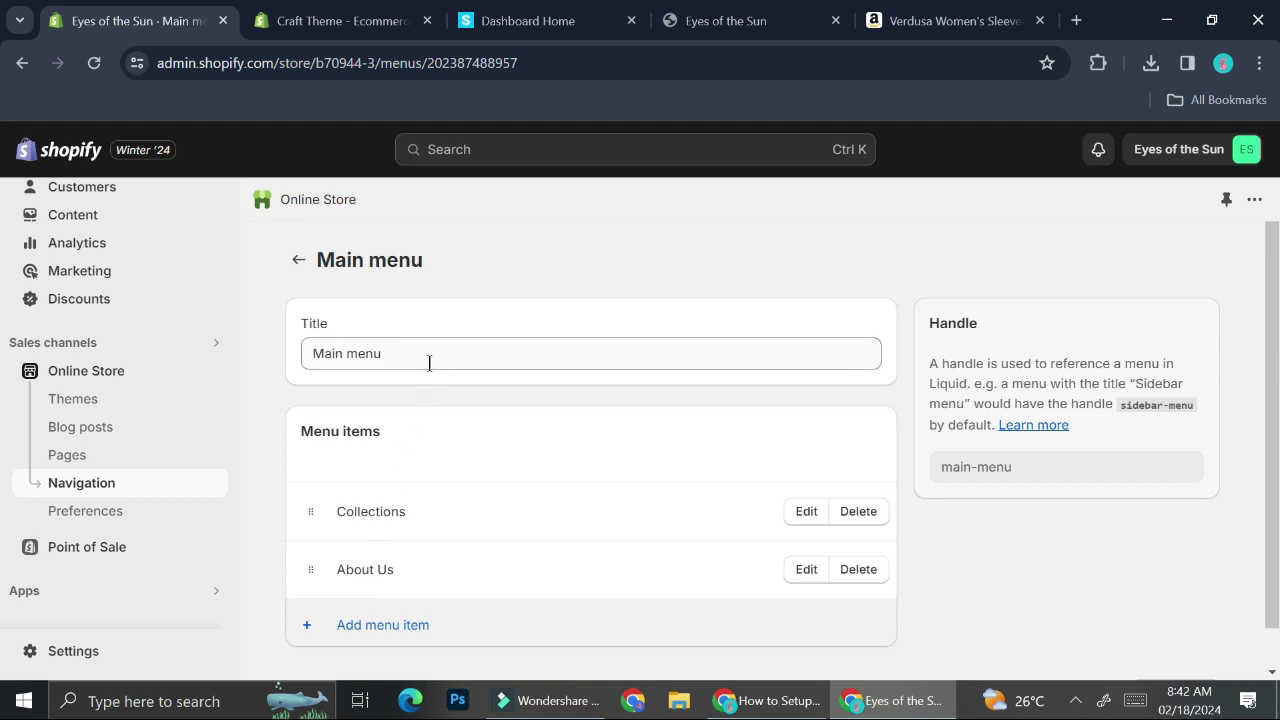
pyautogui.scroll(-1, 399, 474)
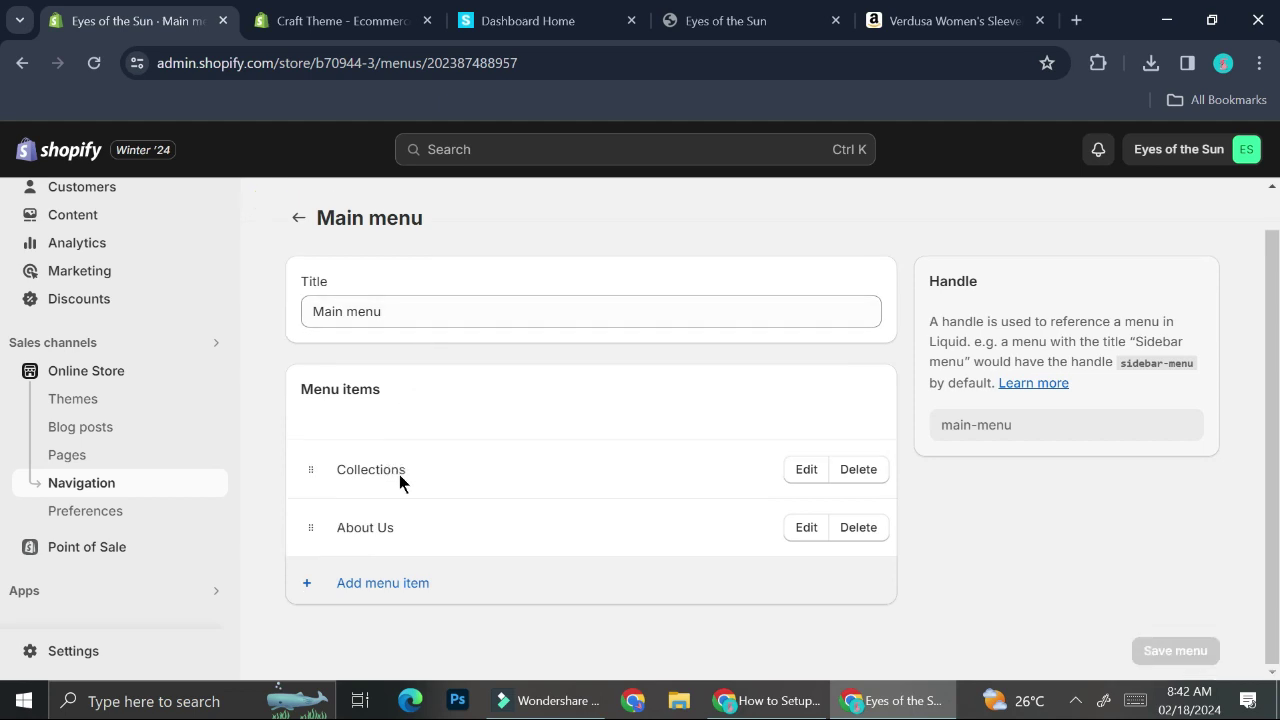
pyautogui.click(377, 584)
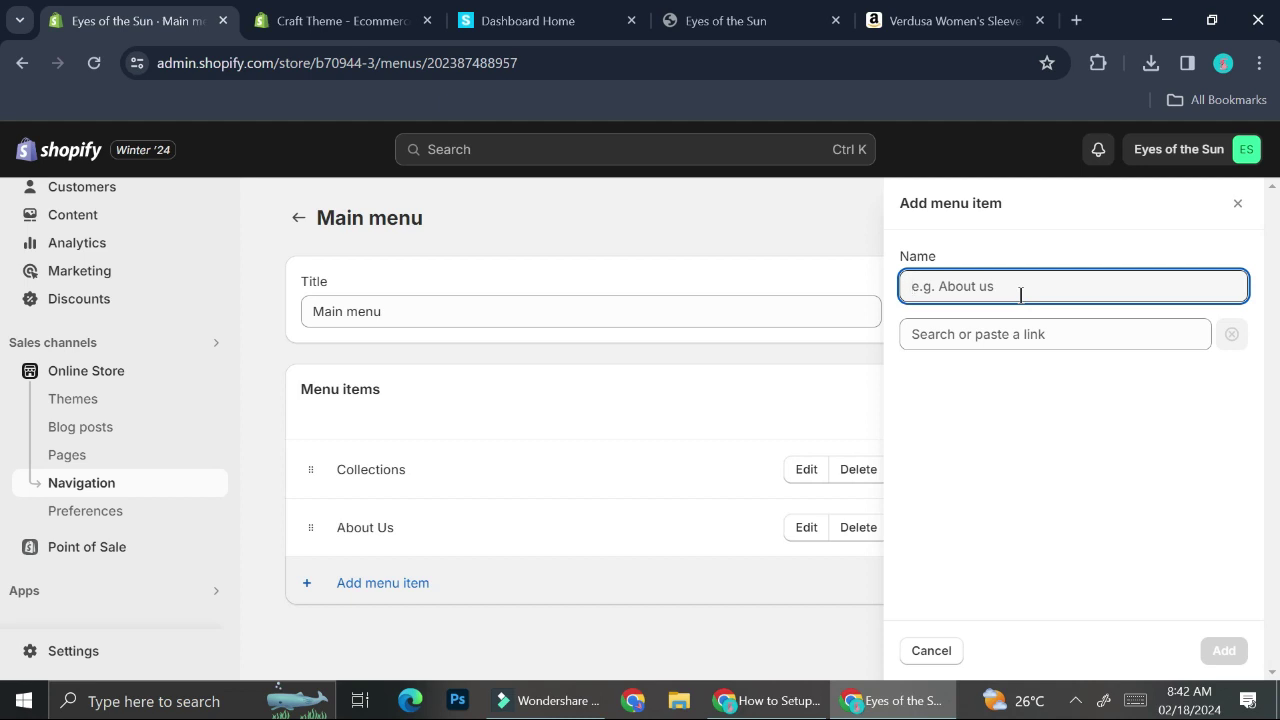
pyautogui.write('products')
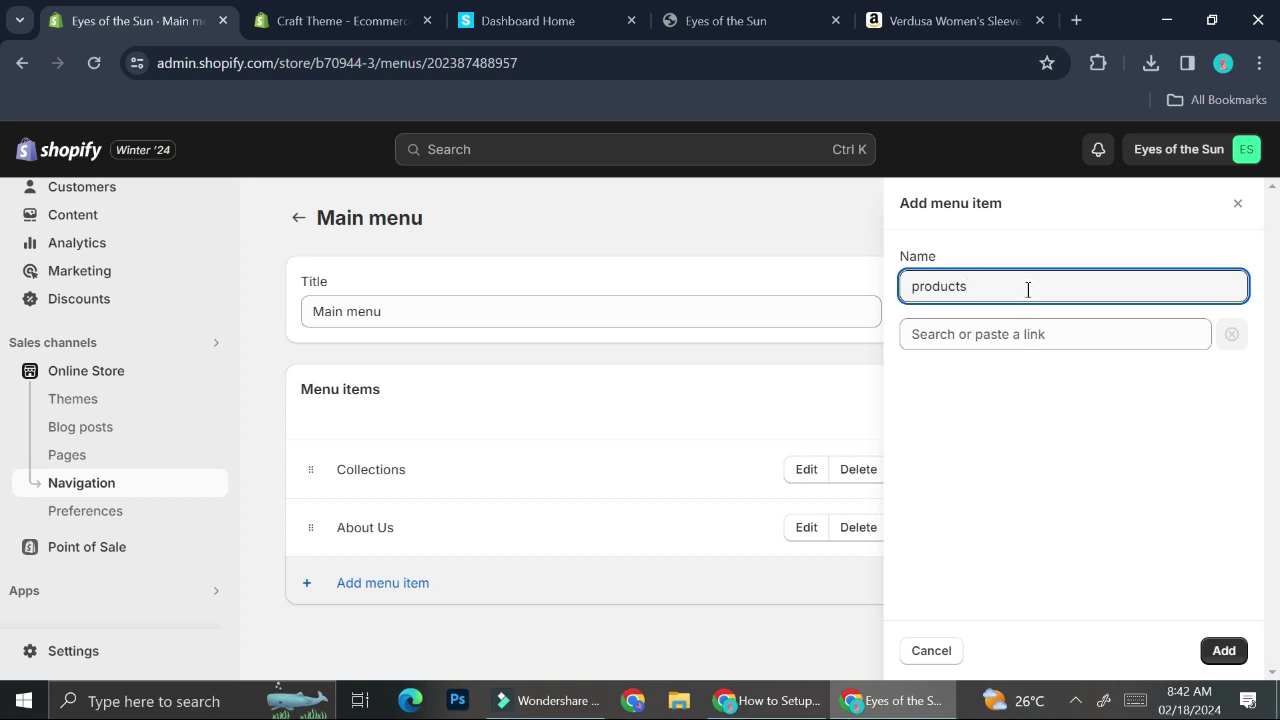
pyautogui.click(916, 288)
pyautogui.press('Delete')
pyautogui.write('Our pr')
# - Link the Our products item to All products, add it to the Main menu and save the menu
pyautogui.click(962, 336)
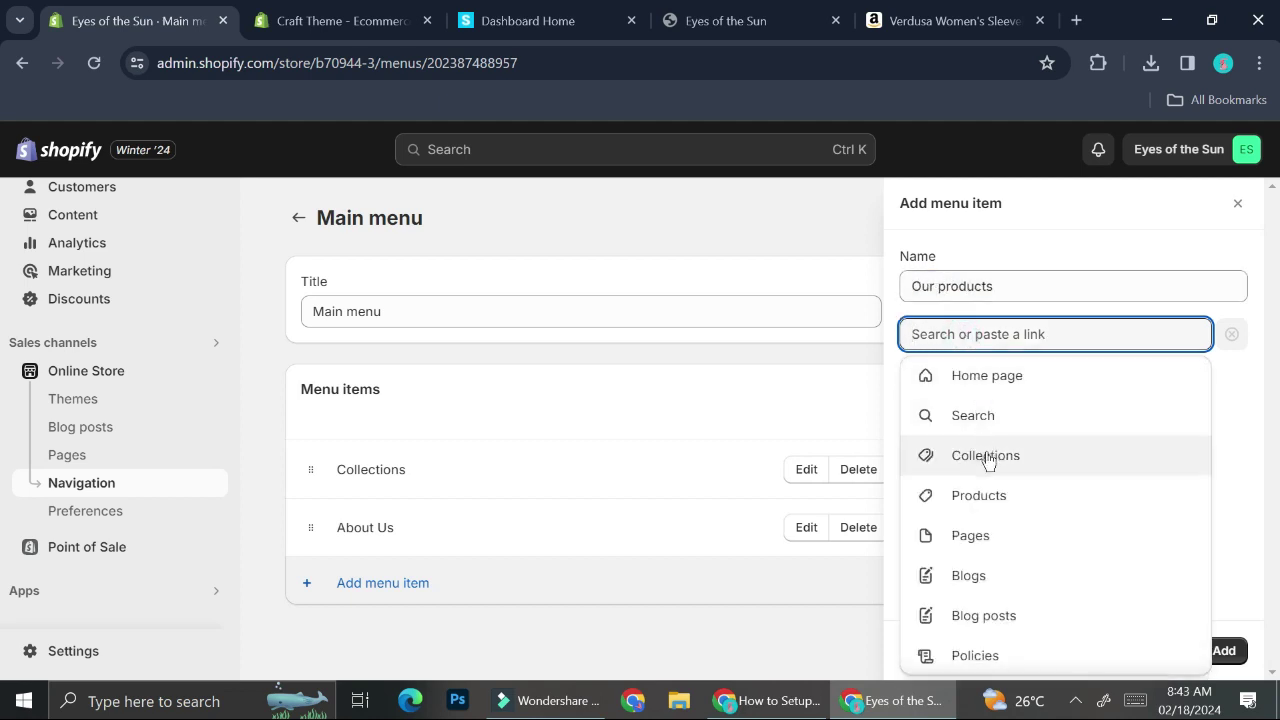
pyautogui.click(982, 500)
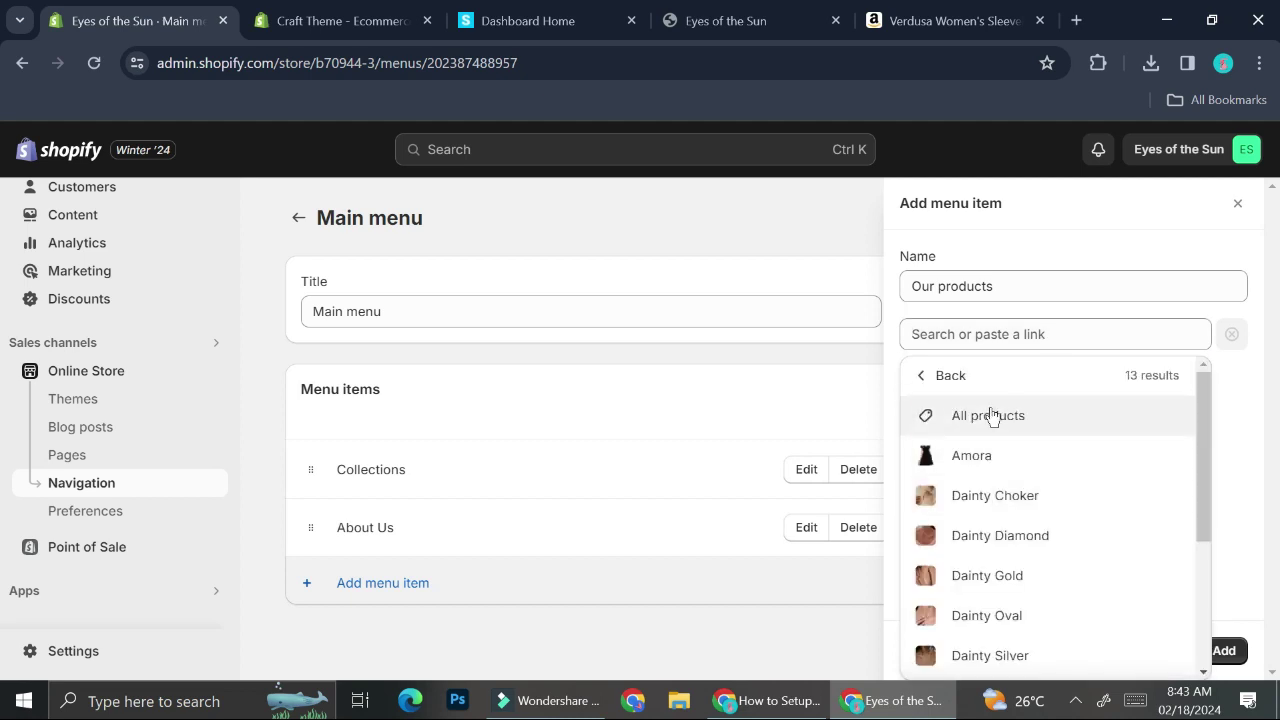
pyautogui.click(990, 414)
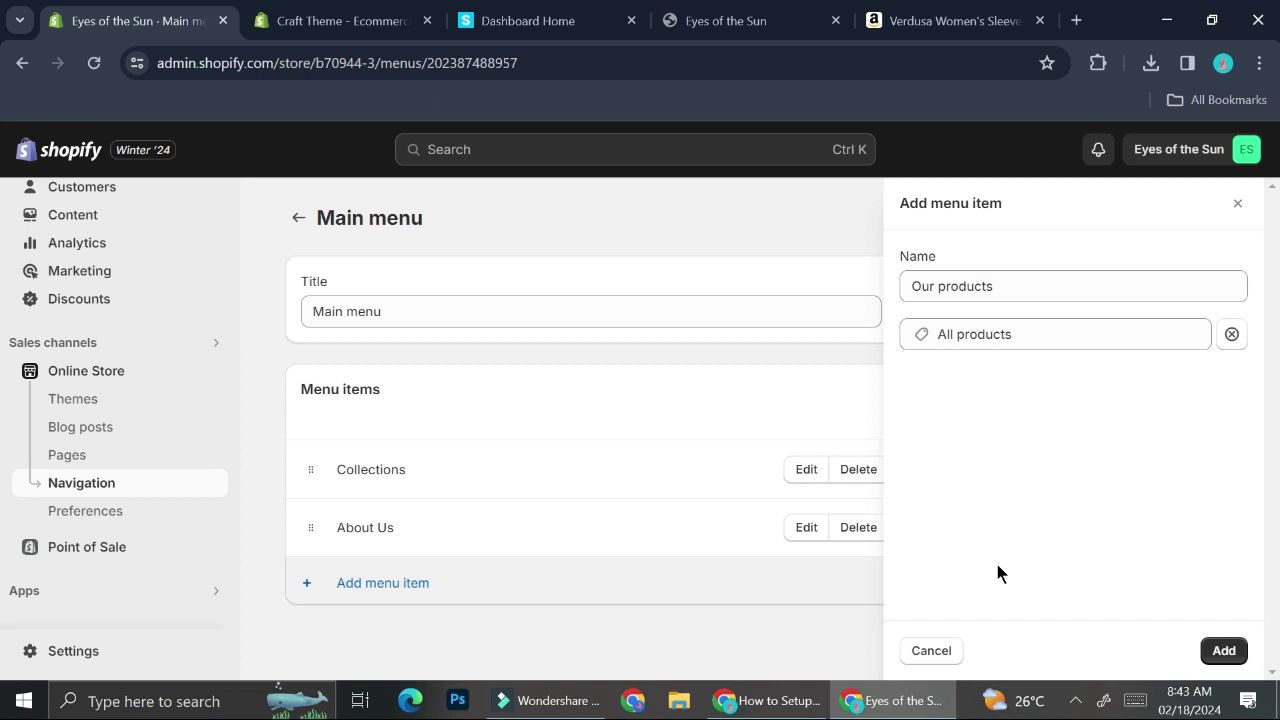
pyautogui.click(1224, 650)
pyautogui.scroll(-1, 668, 490)
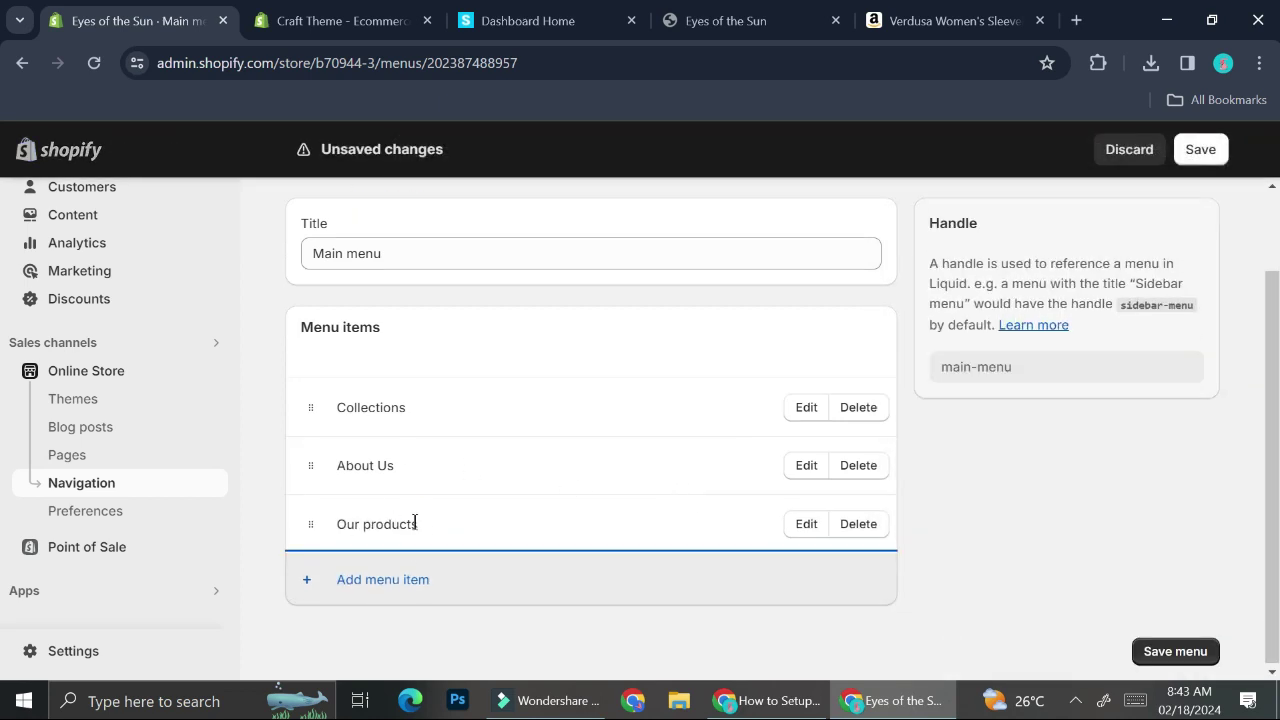
pyautogui.click(1200, 152)
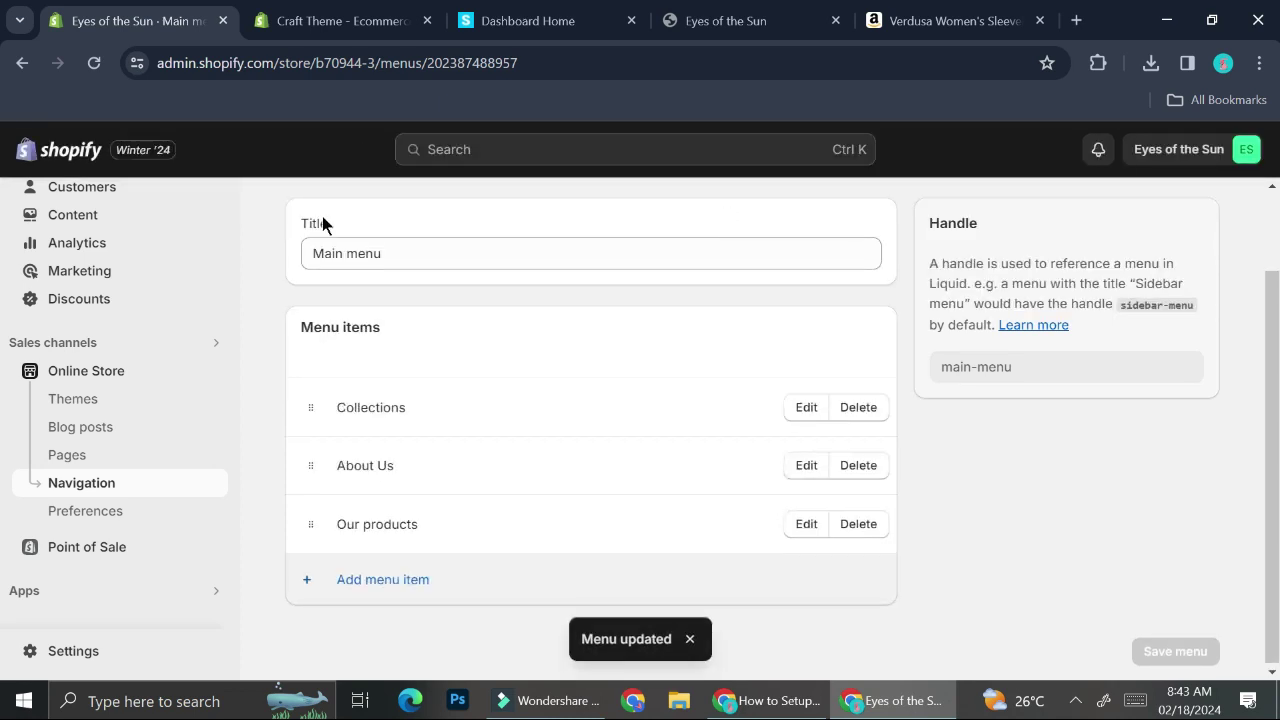
# - View the online store from the Themes page, open its Our products link and look through the product listing
pyautogui.click(86, 372)
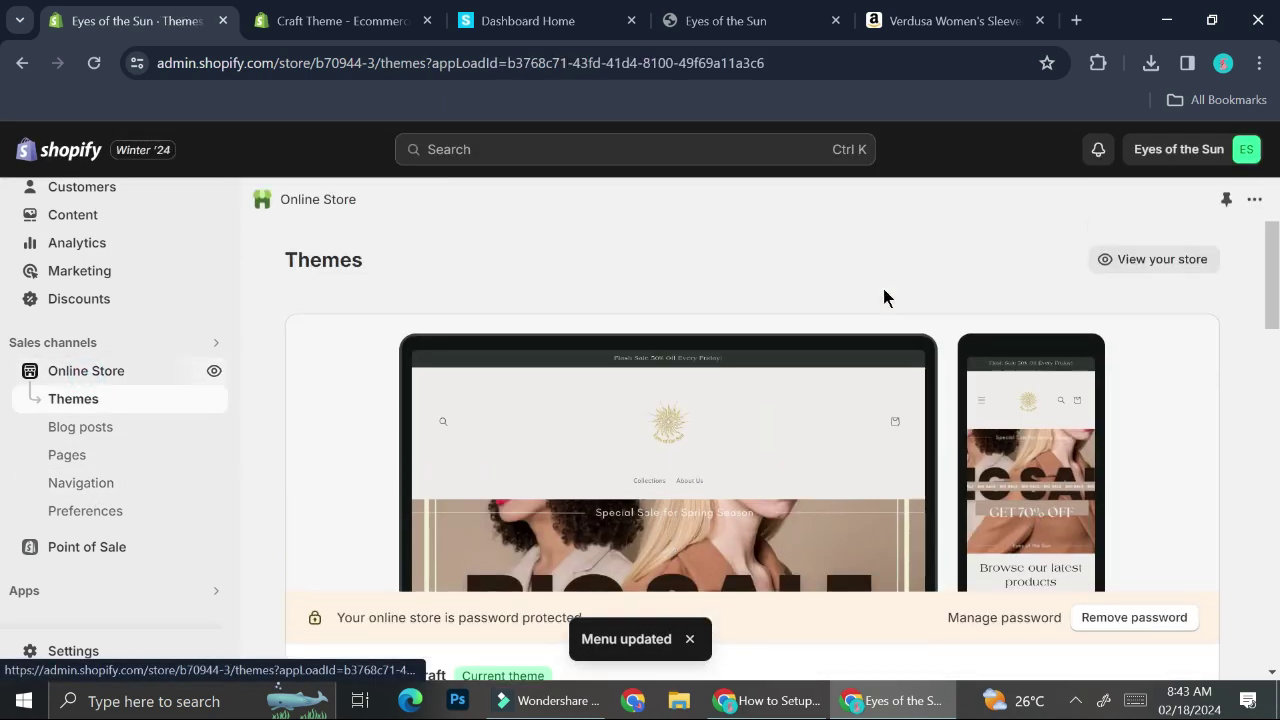
pyautogui.click(1150, 262)
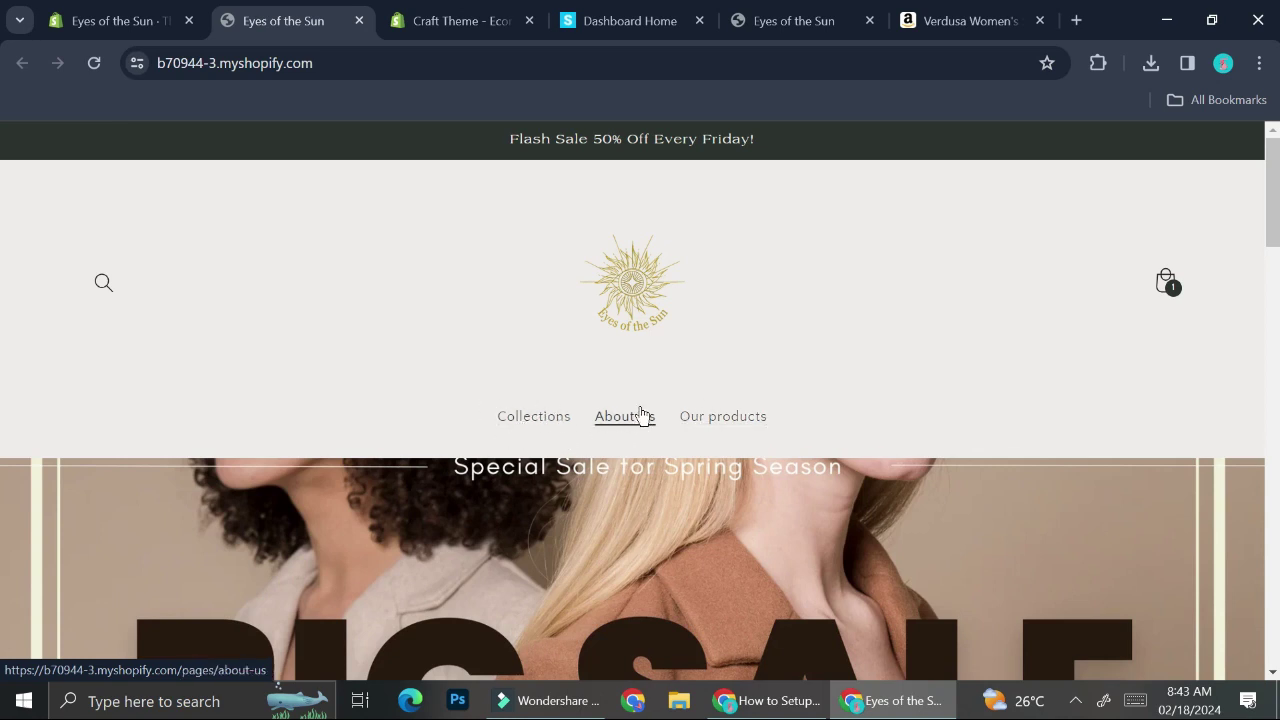
pyautogui.click(714, 420)
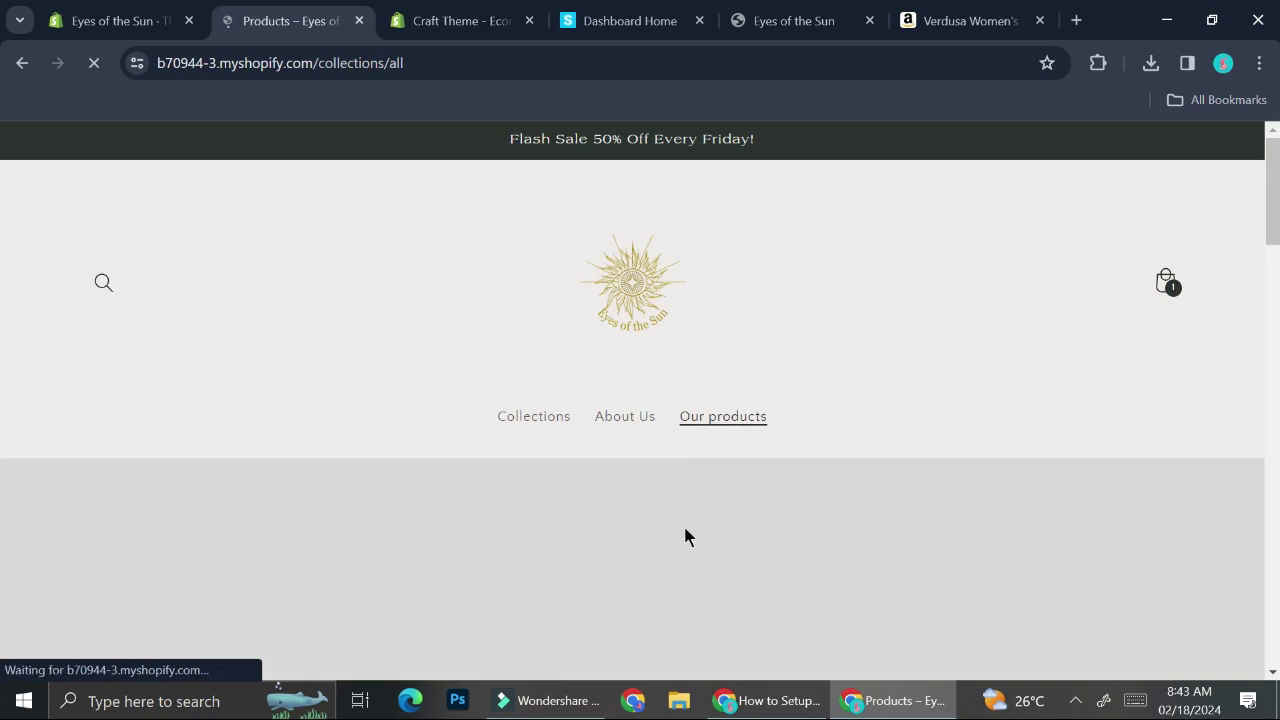
pyautogui.scroll(-4, 685, 537)
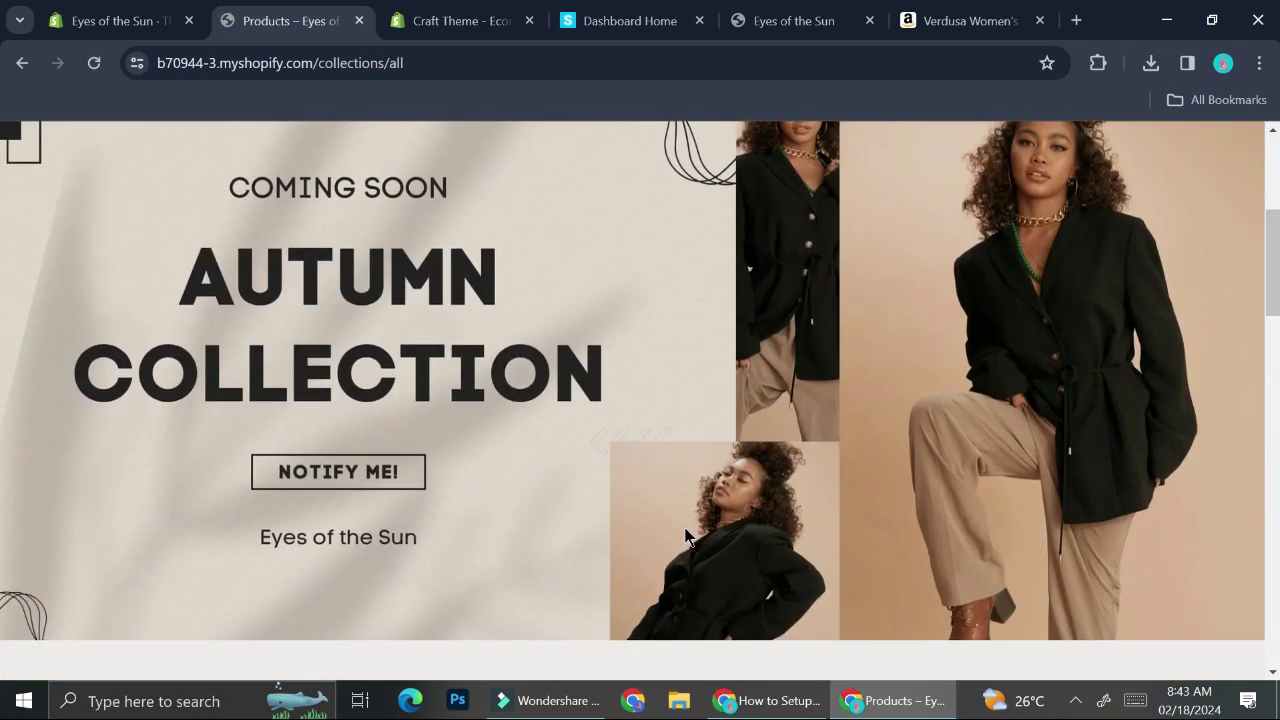
pyautogui.scroll(-6, 685, 537)
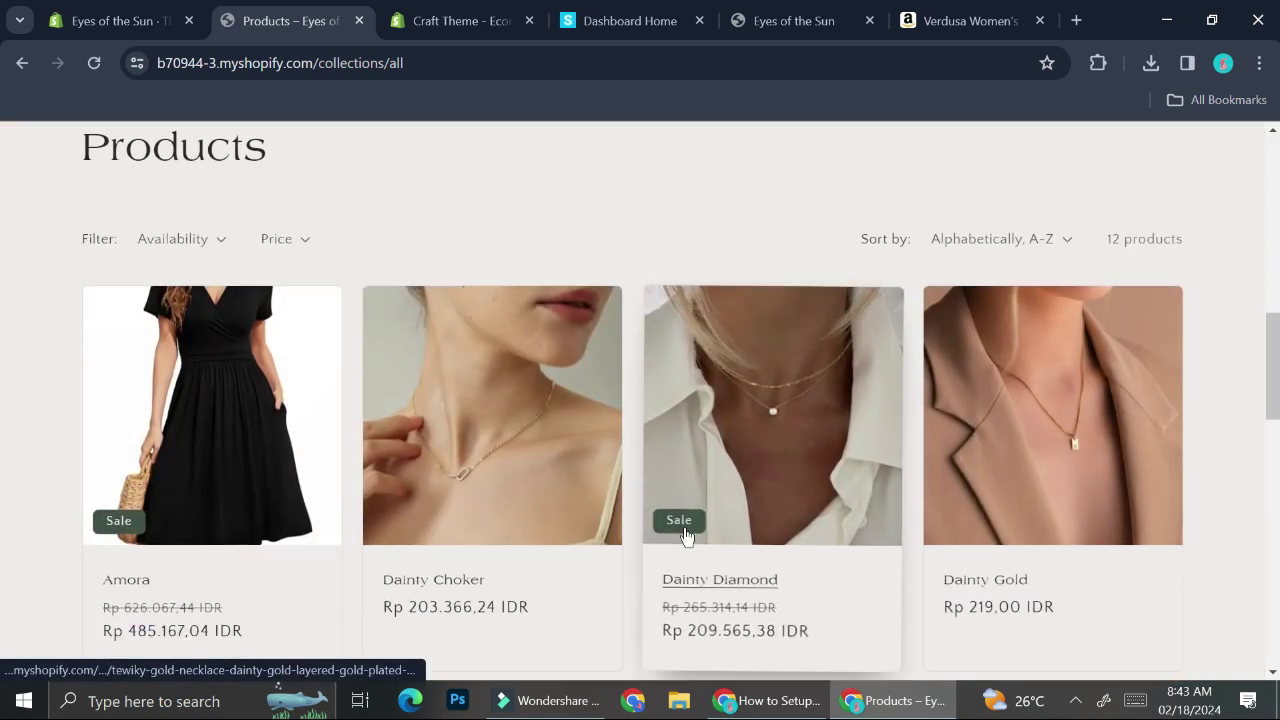
pyautogui.scroll(-10, 685, 537)
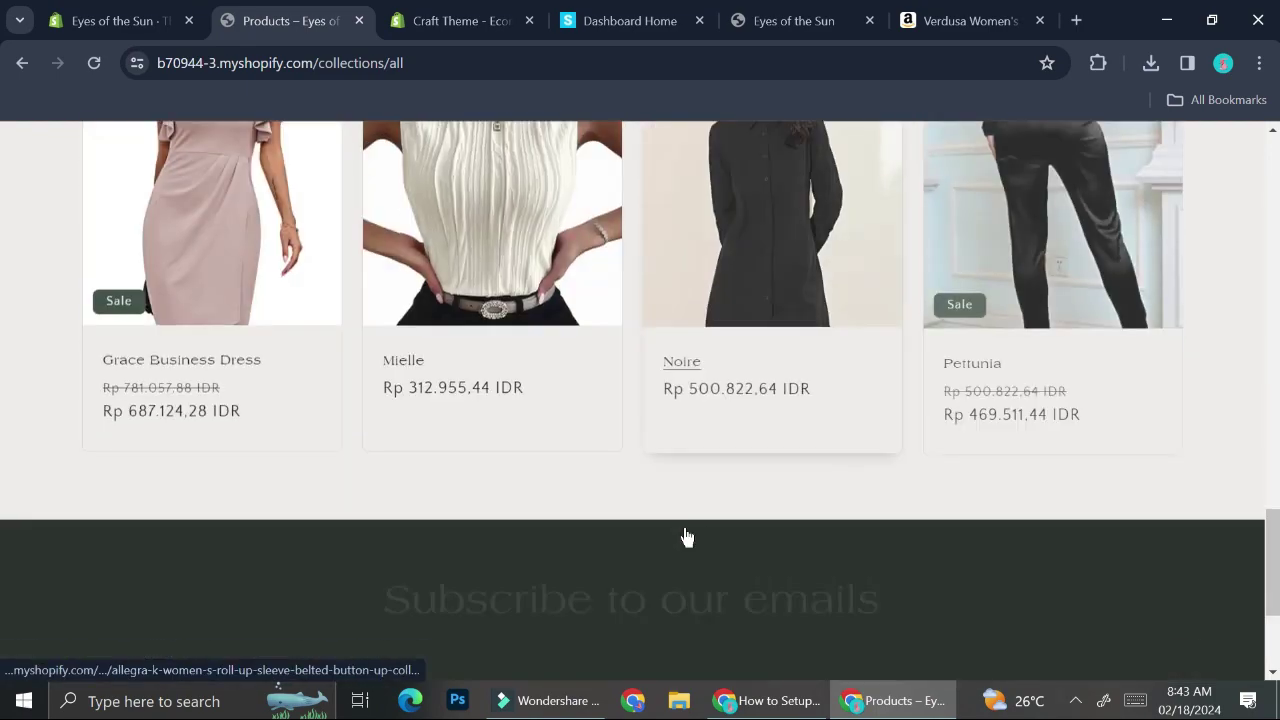
pyautogui.scroll(-2, 686, 537)
pyautogui.scroll(7, 686, 537)
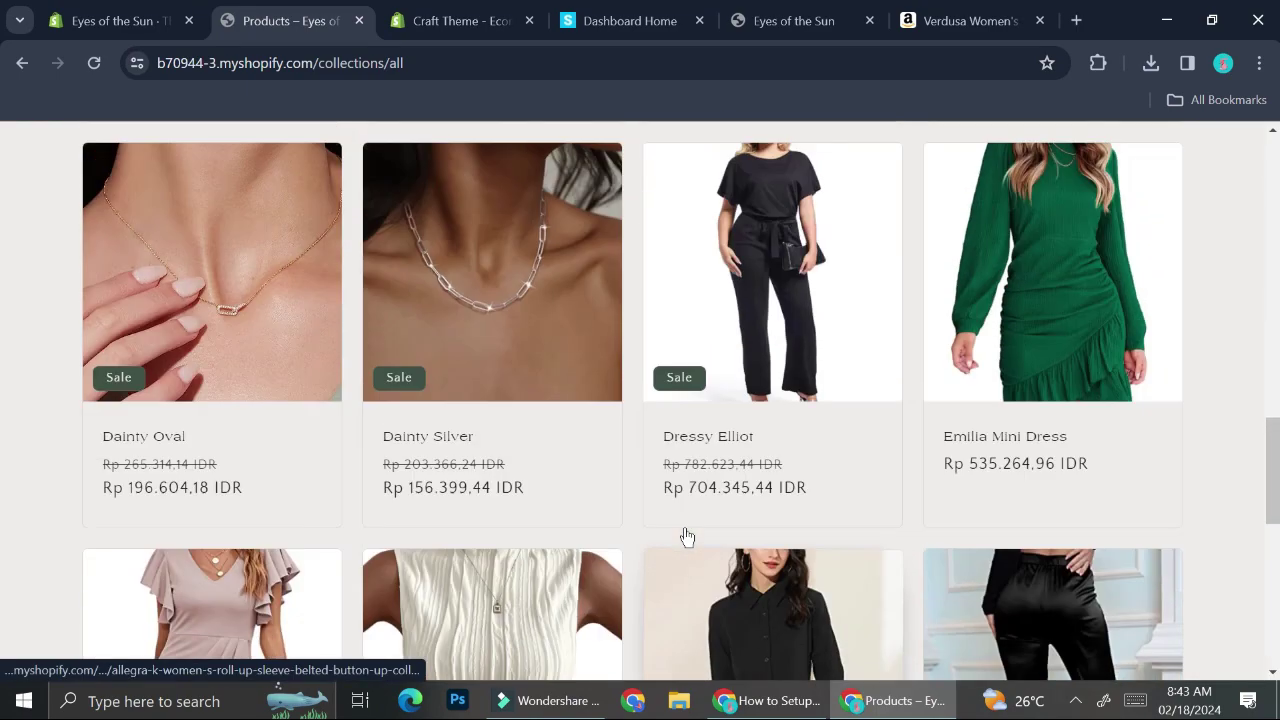
pyautogui.scroll(1, 686, 537)
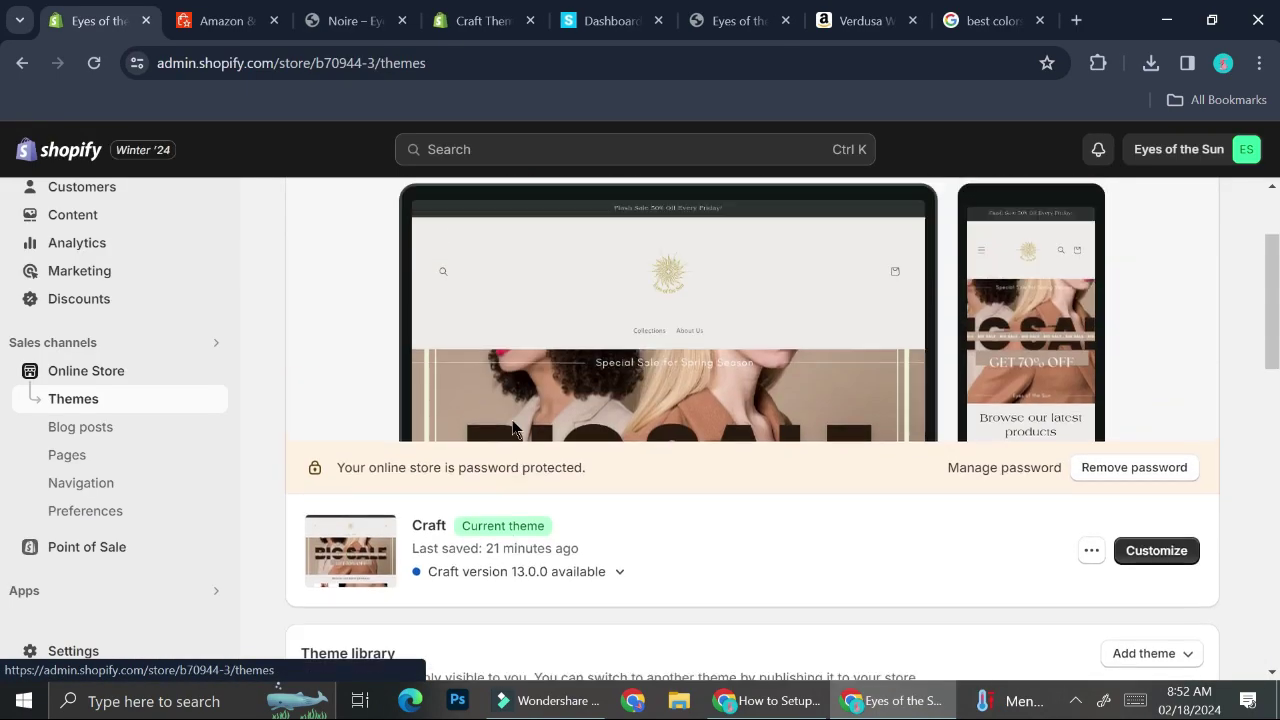
pyautogui.scroll(1, 512, 420)
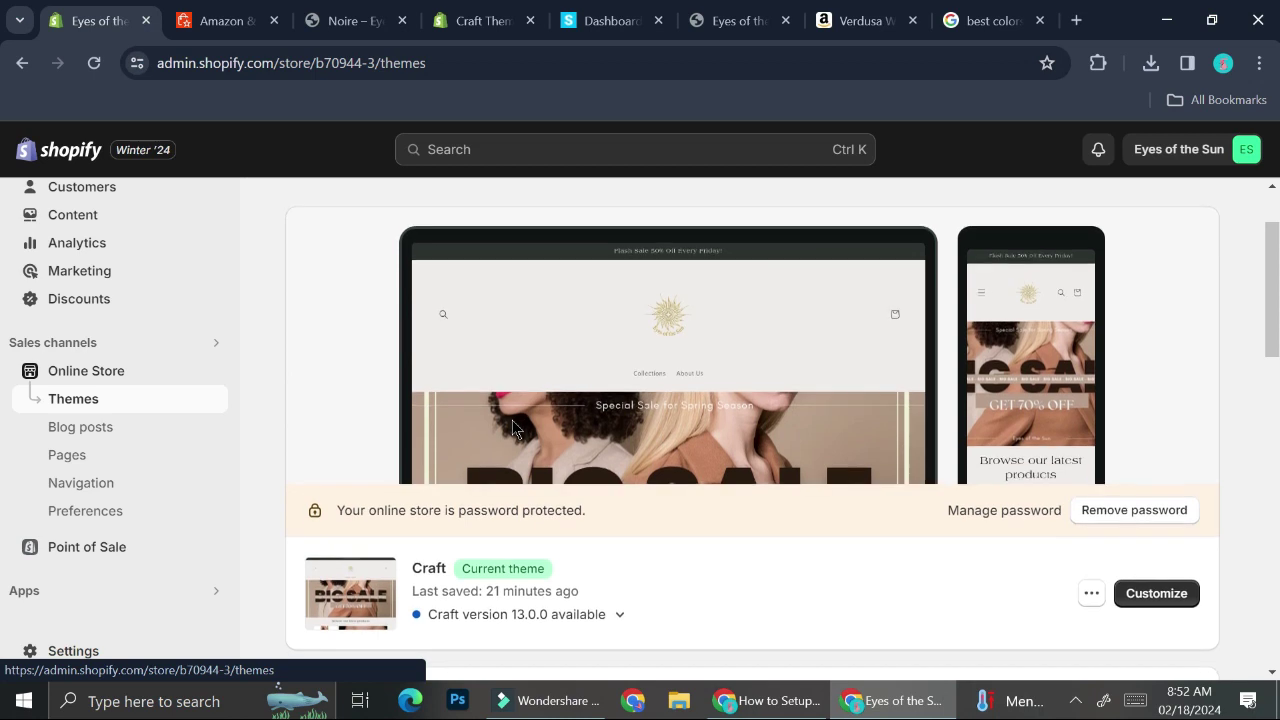